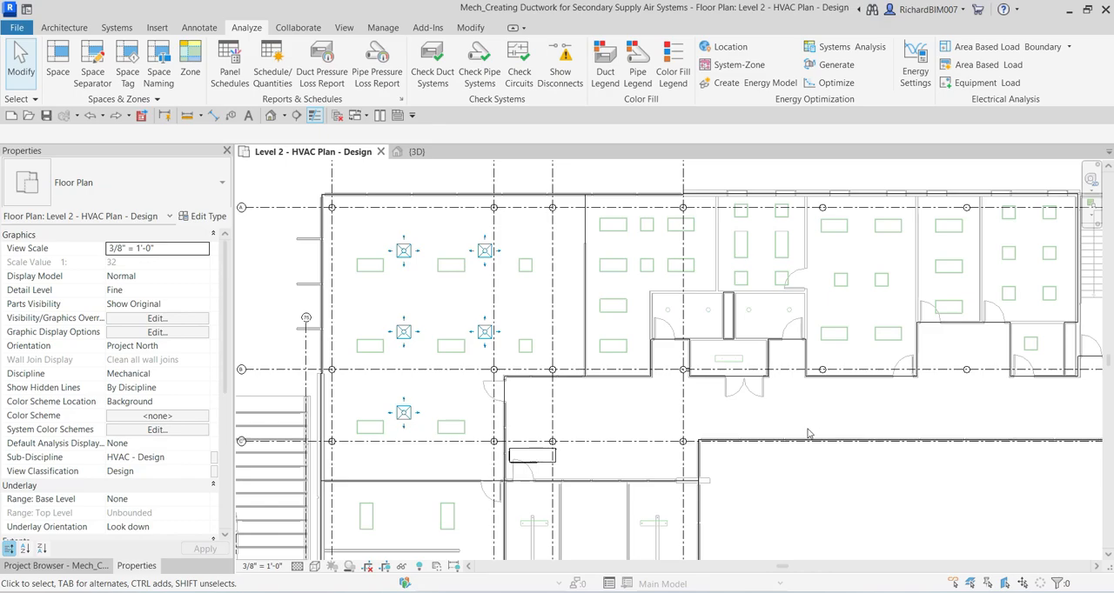
Step: Open the System Browser alongside the Level 2 HVAC floor plan
scroll(442, 380, "up", 2)
scroll(443, 381, "down", 1)
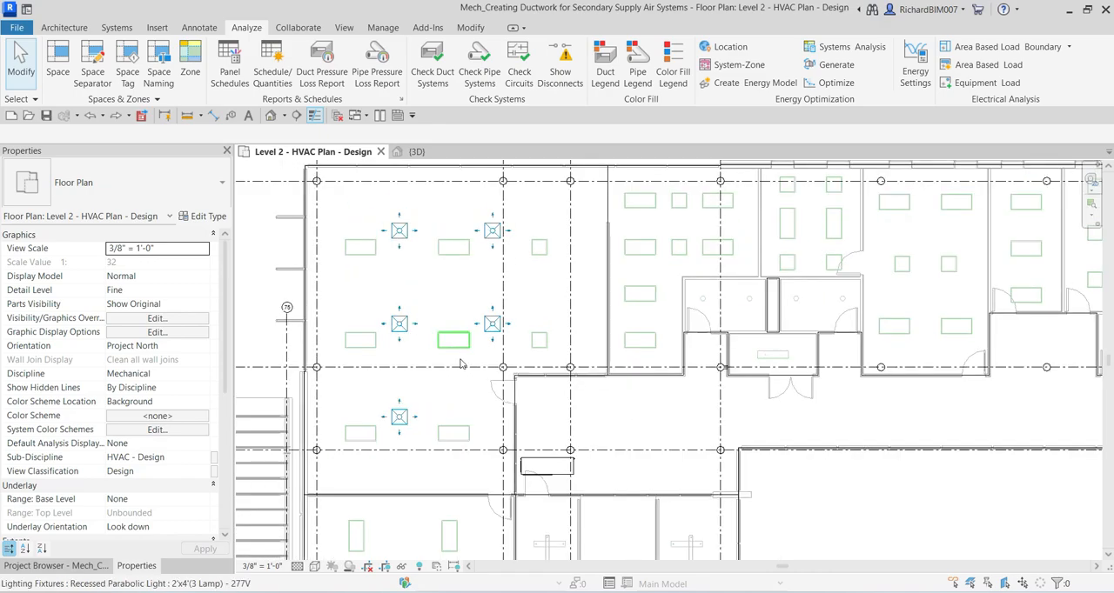
middle_click_drag(457, 383, 561, 390)
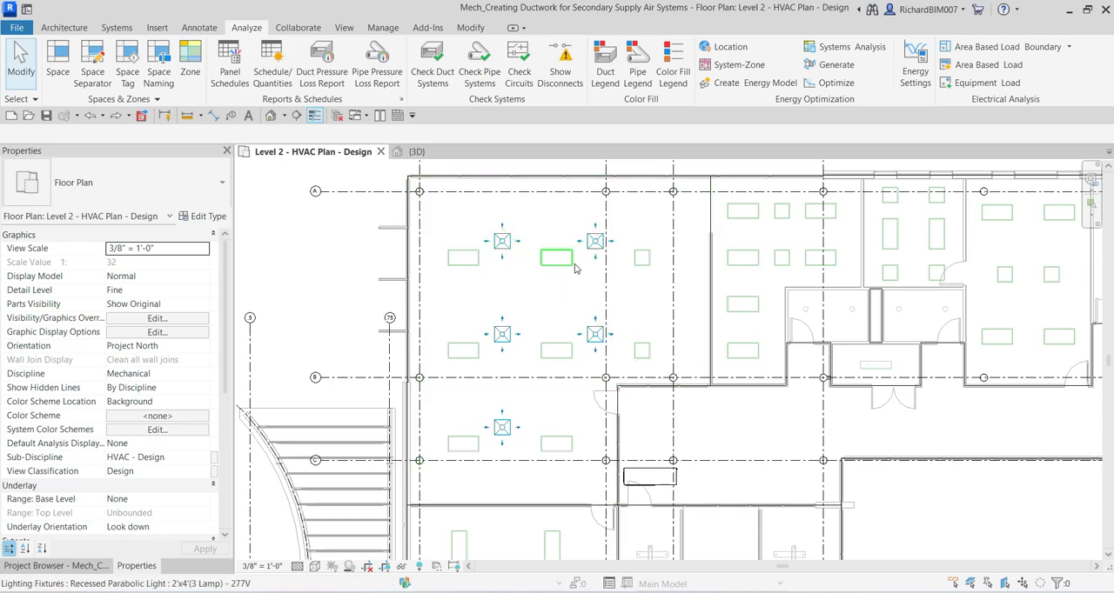
right_click(306, 234)
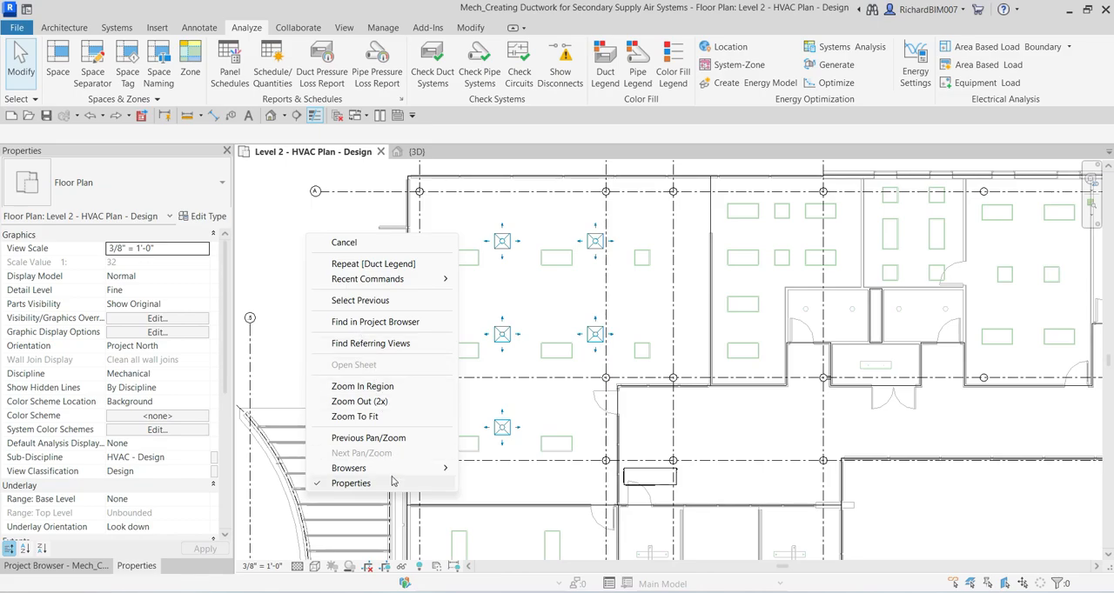
mouse_move(397, 473)
left_click(511, 483)
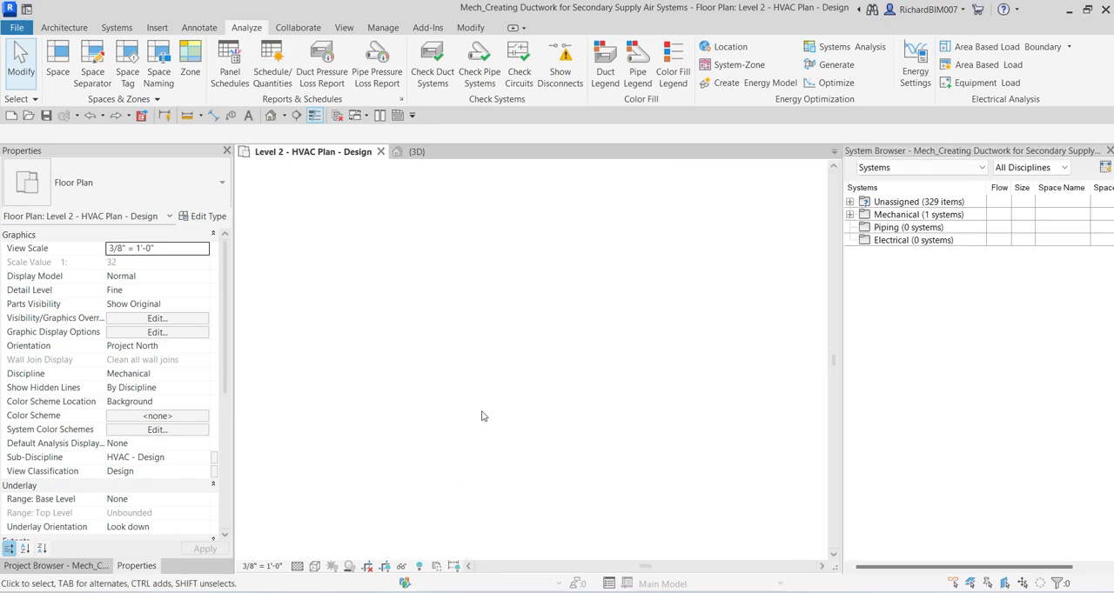
Step: Expand the Mechanical Supply Air branch down to system WSHP 2-45 and highlight that system in the plan to examine its members
left_click(903, 216)
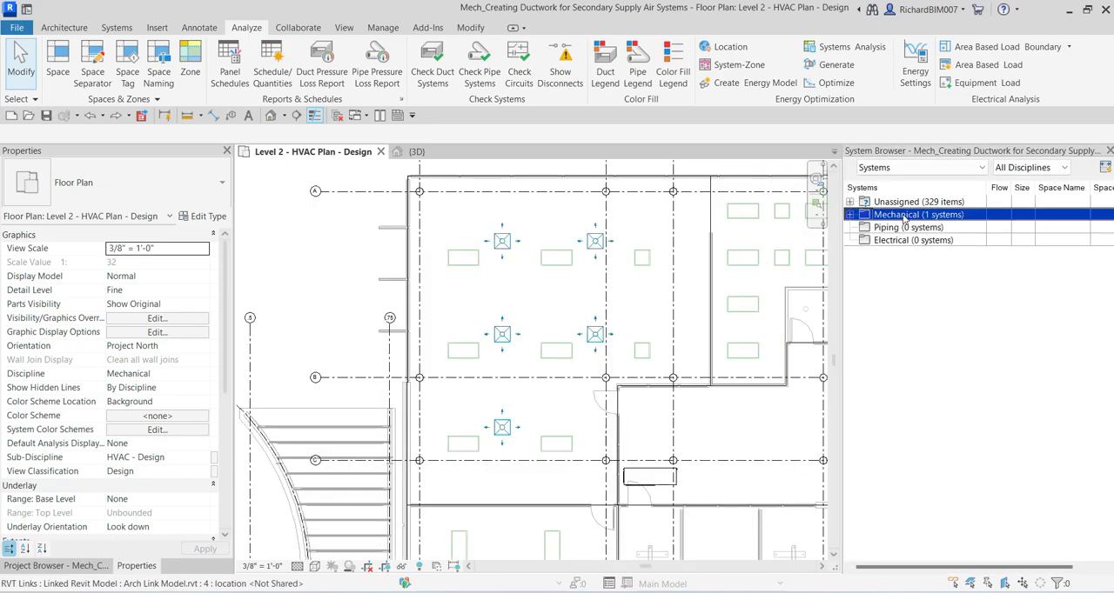
left_click(850, 215)
left_click(865, 228)
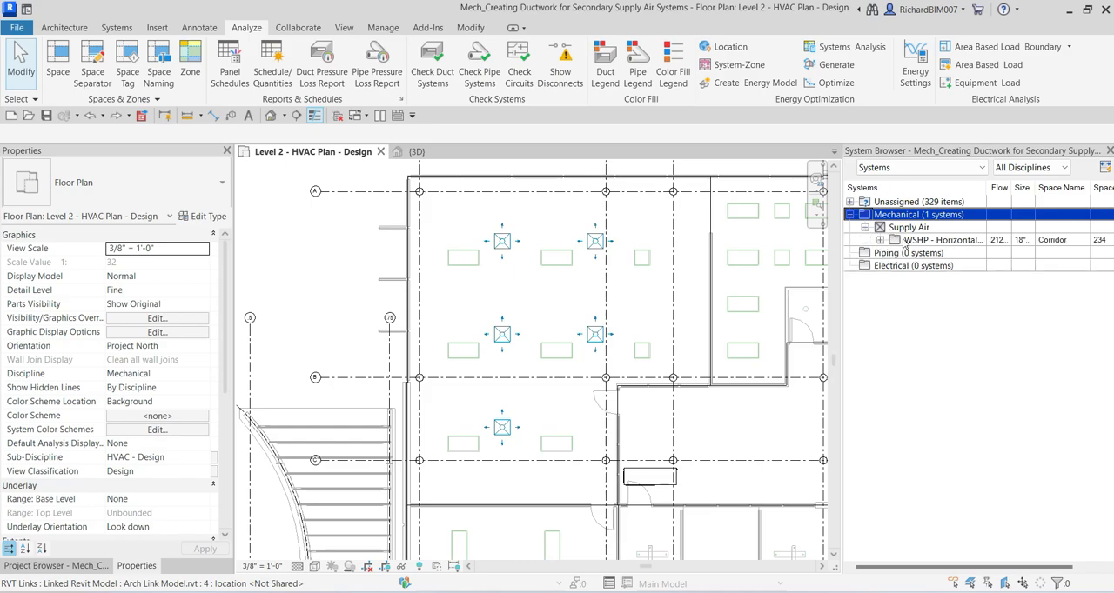
left_click(880, 241)
left_click(941, 252)
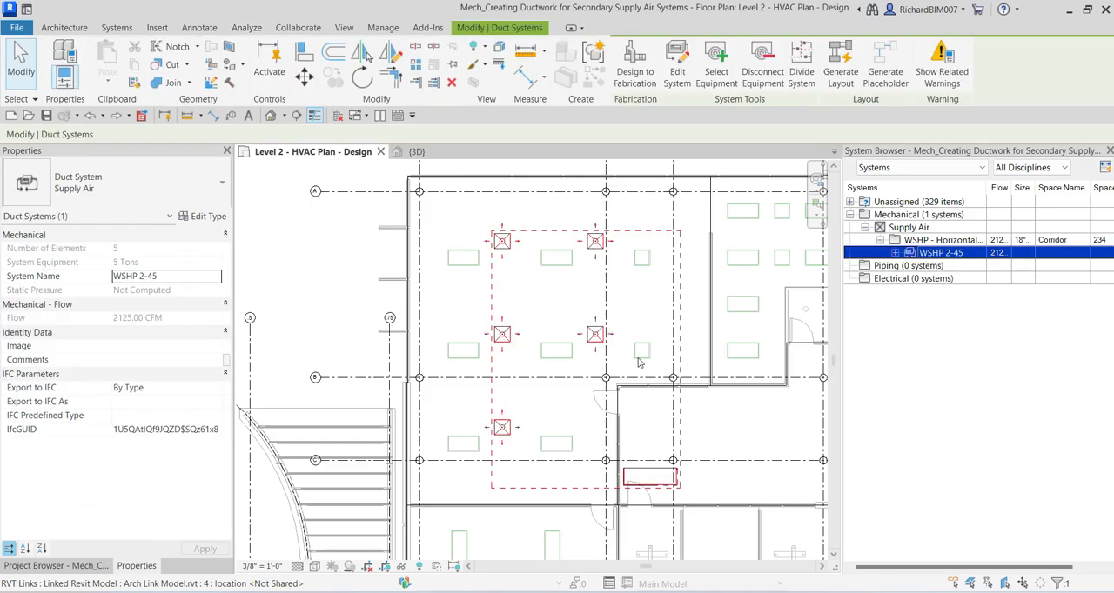
middle_click_drag(706, 340, 625, 330)
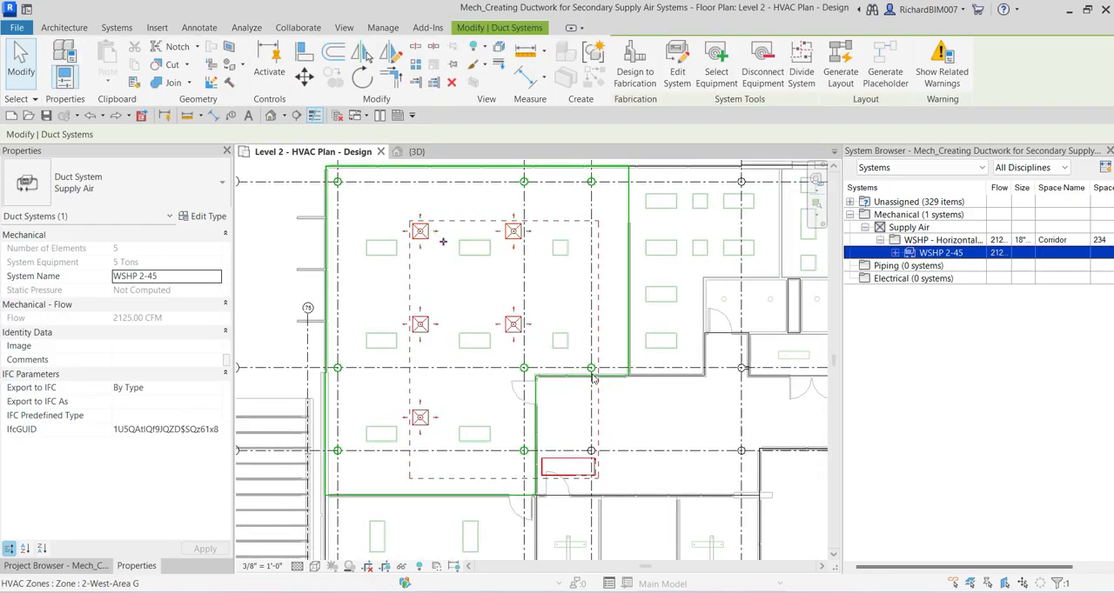
left_click(266, 246)
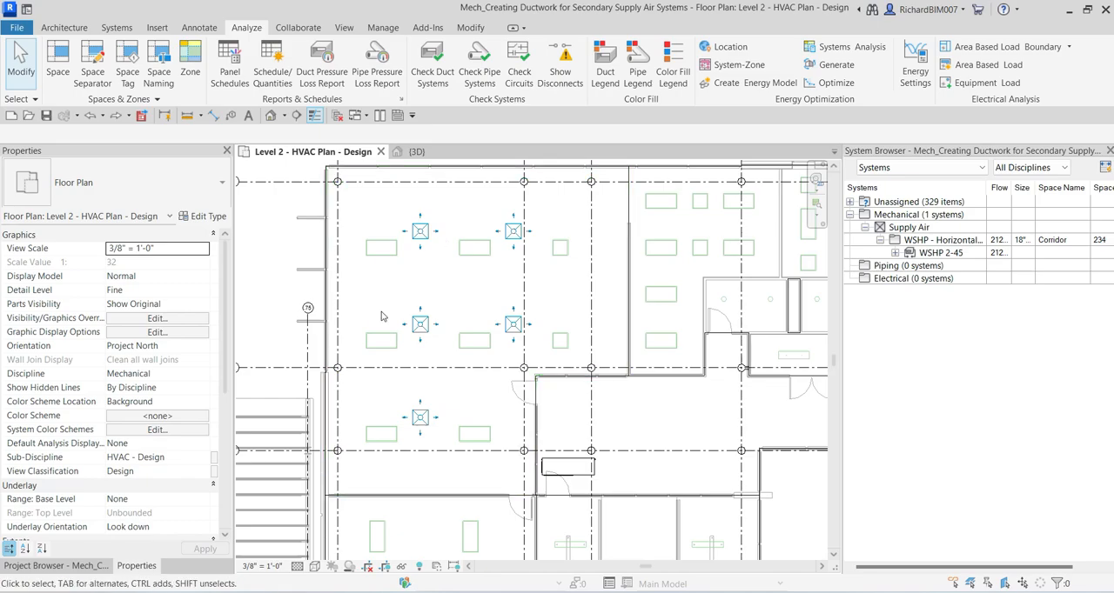
Step: Start Generate Layout for the WSHP 2-45 supply air system from the single diffuser nearest grid C
left_click(420, 417)
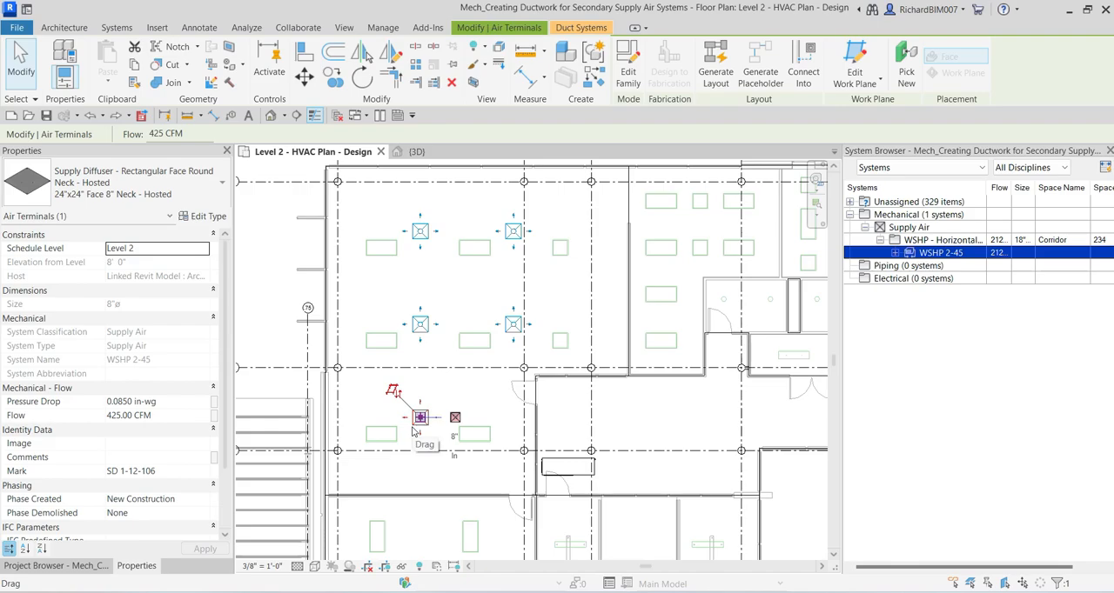
left_click(772, 107)
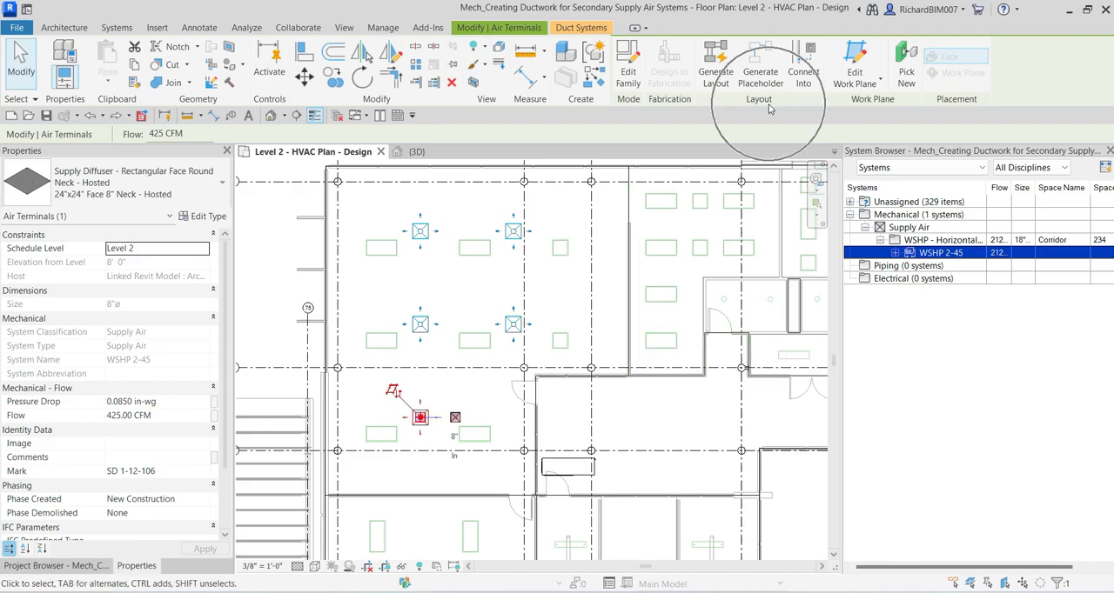
left_click(715, 80)
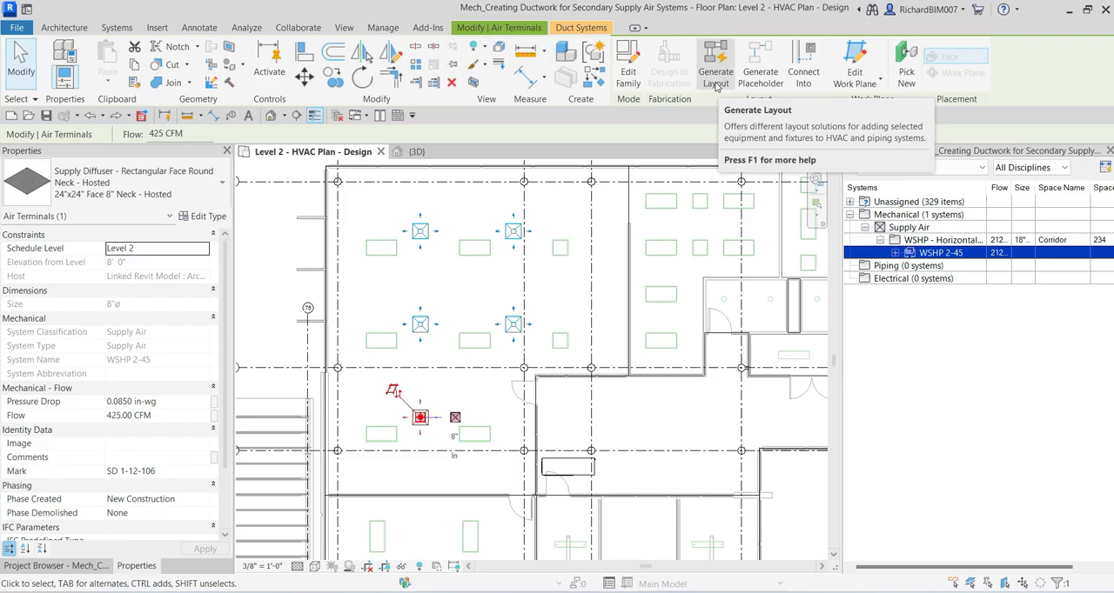
left_click(716, 80)
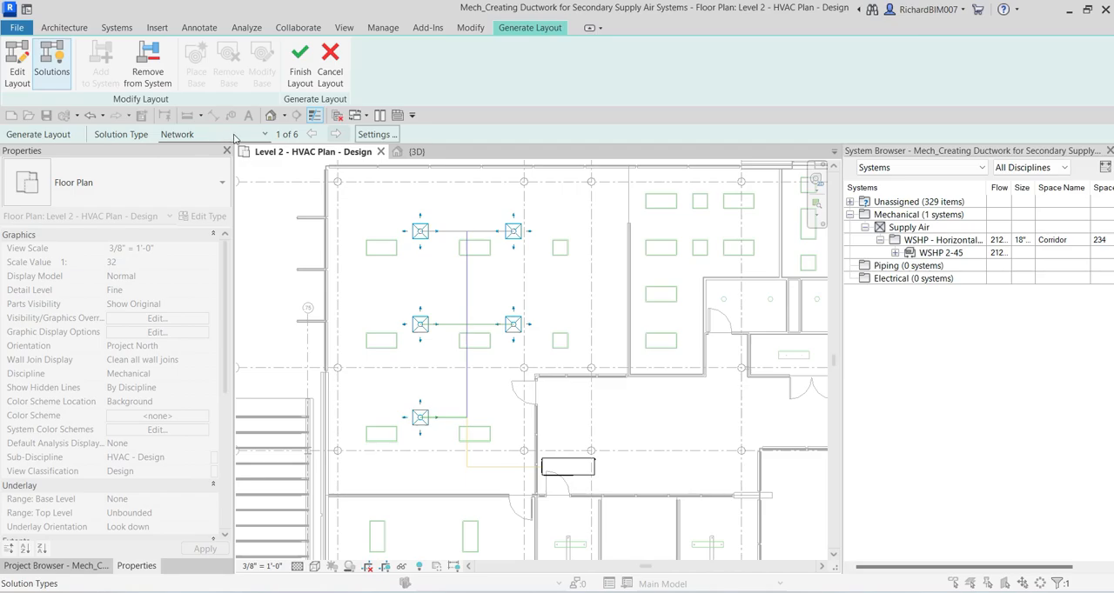
Step: Preview the Perimeter and Intersections solution types for the duct layout, and return to Network
left_click(265, 135)
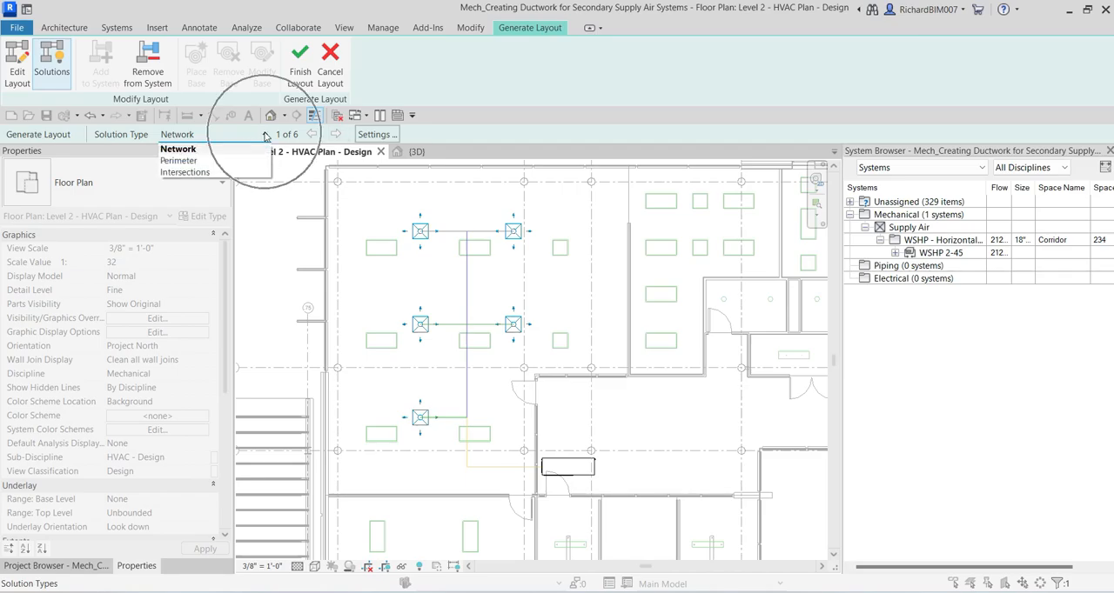
left_click(185, 163)
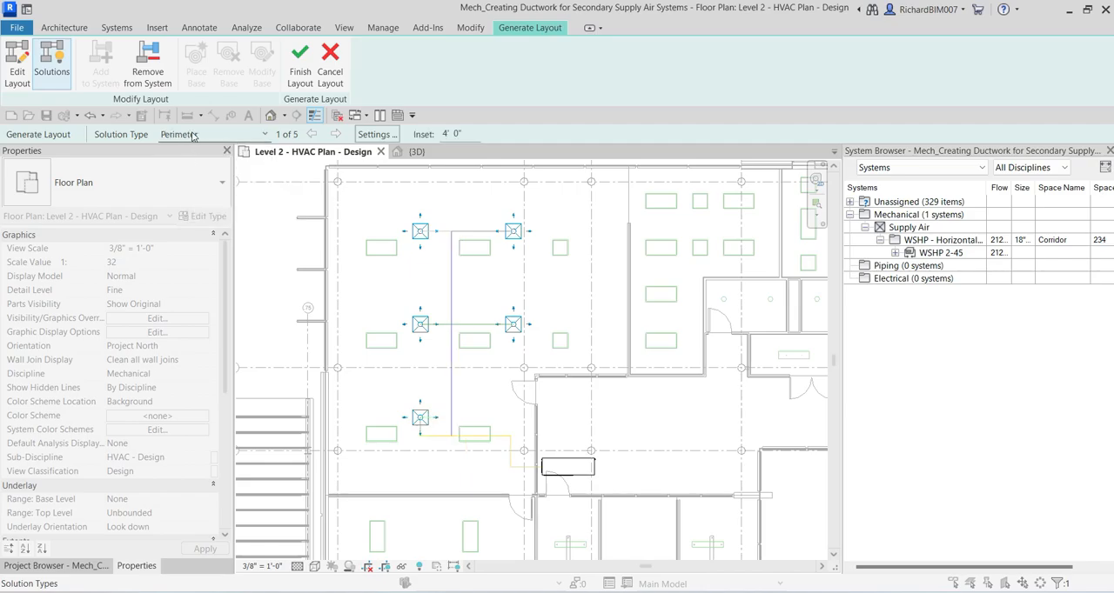
left_click(193, 136)
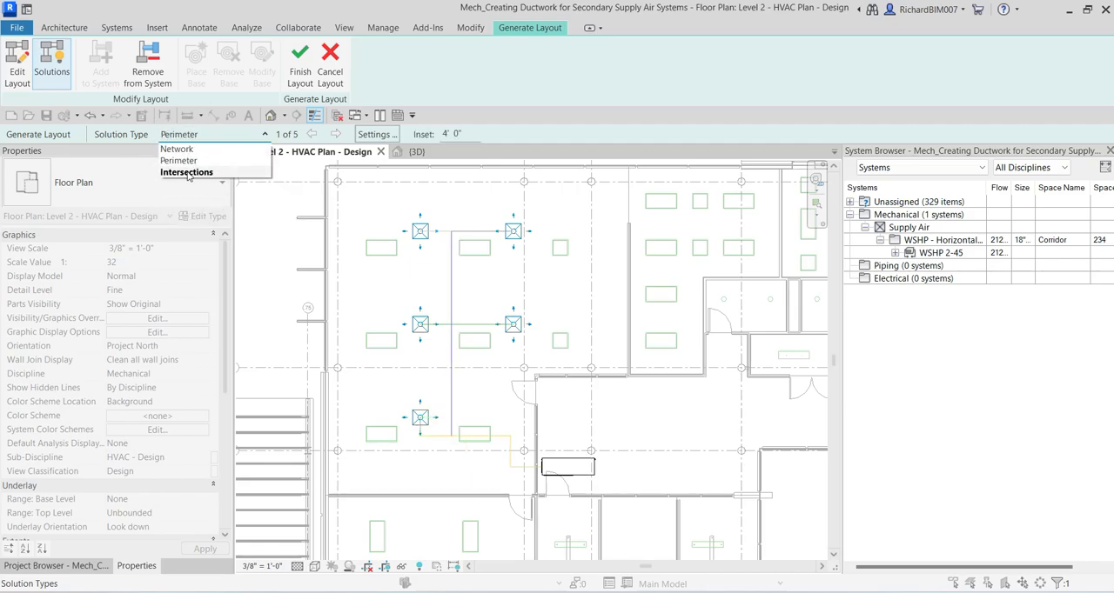
left_click(186, 172)
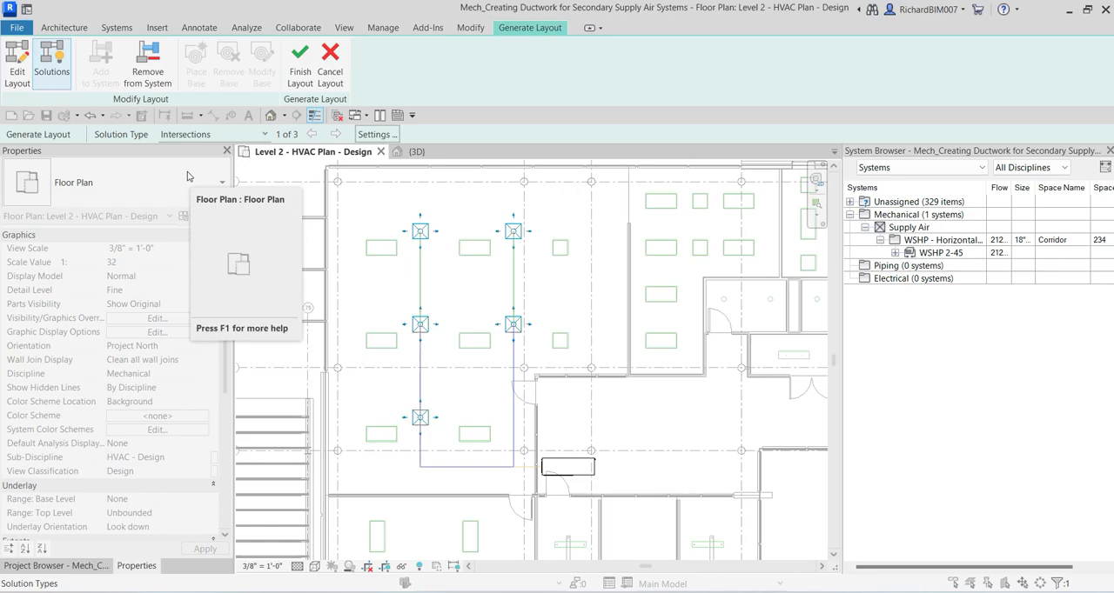
left_click(188, 135)
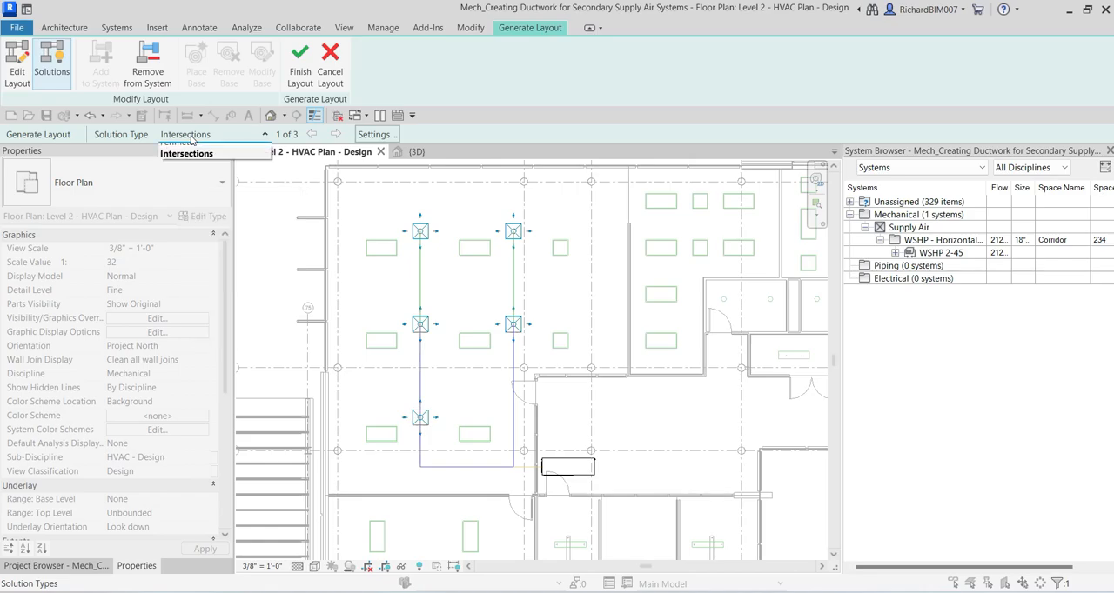
left_click(179, 149)
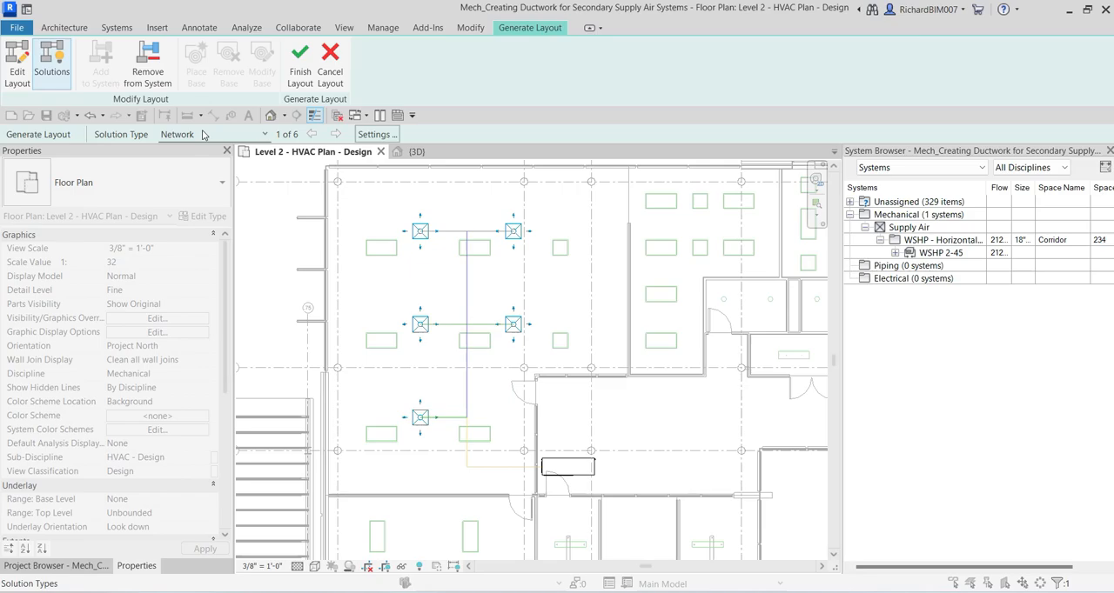
Step: Cycle through all the Network layout solutions to compare the duct routings, returning to the first one
left_click(291, 138)
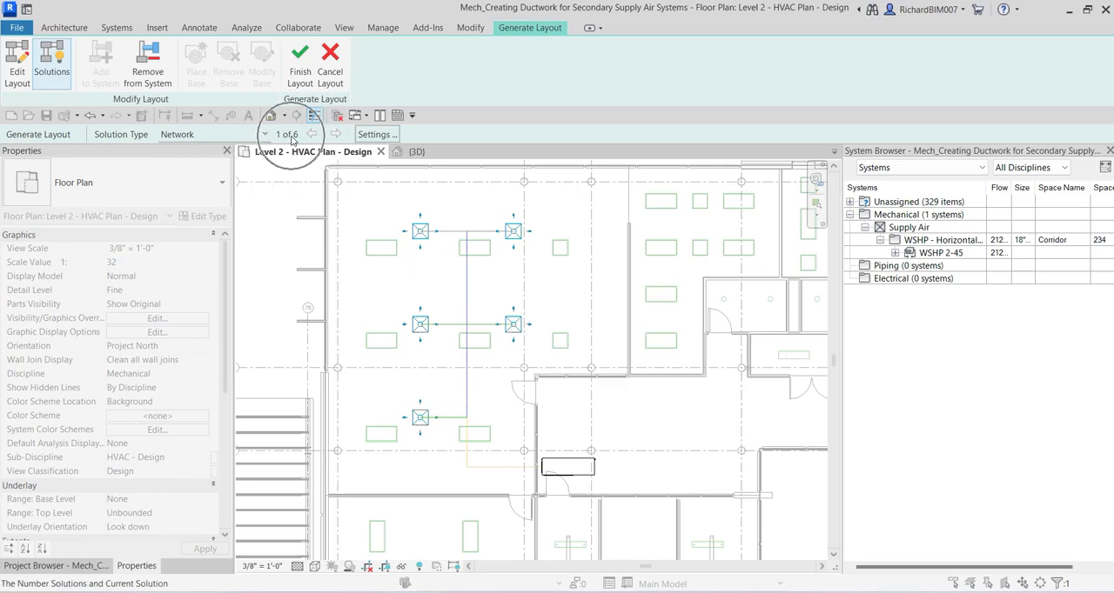
left_click(202, 137)
scroll(481, 352, "up", 2)
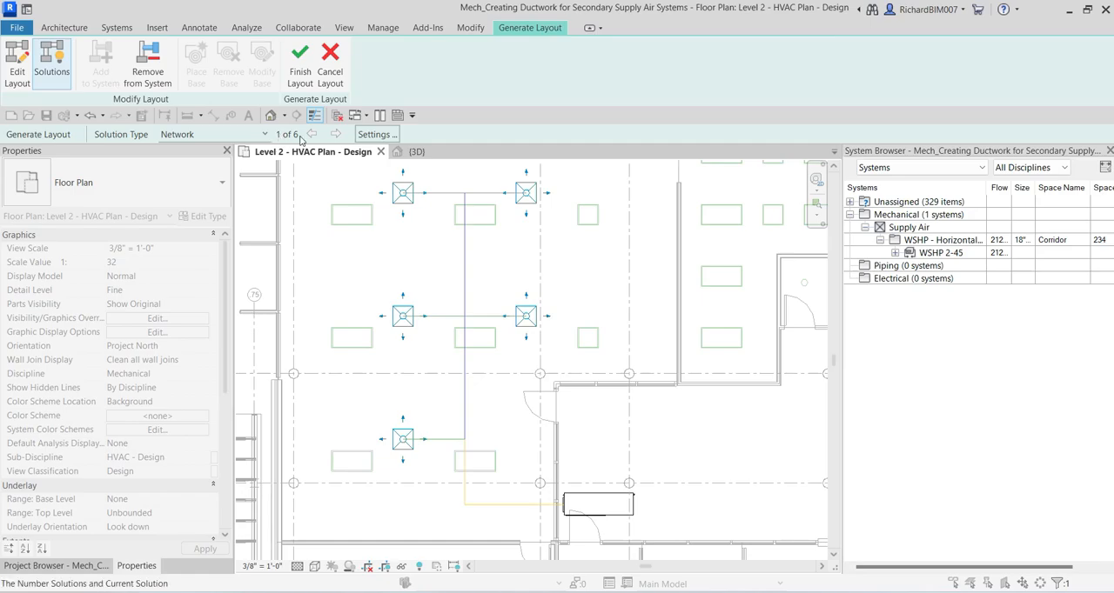
left_click(339, 134)
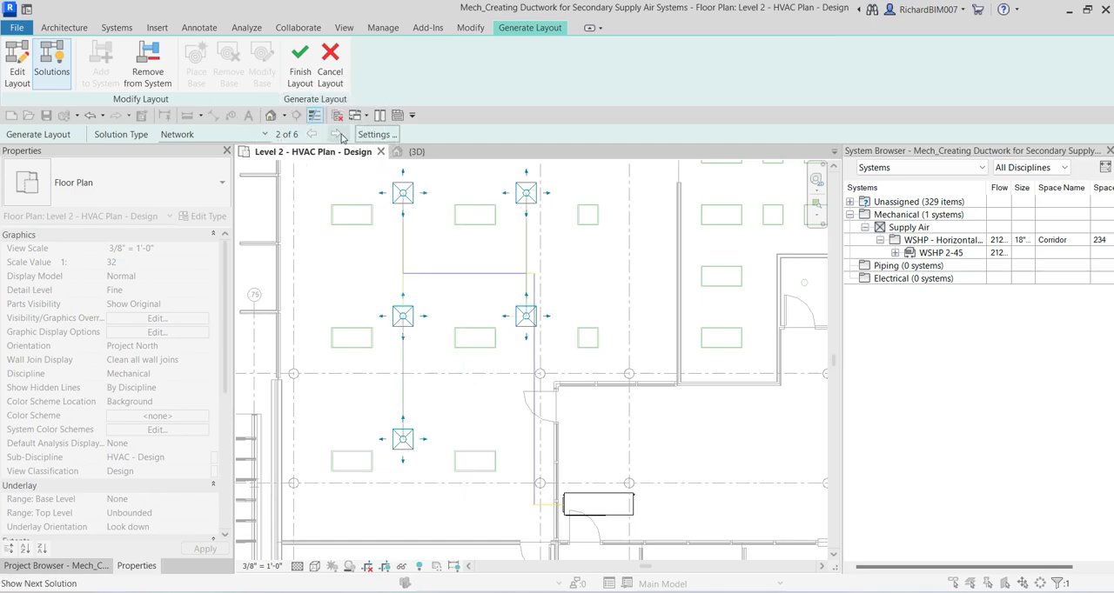
left_click(339, 135)
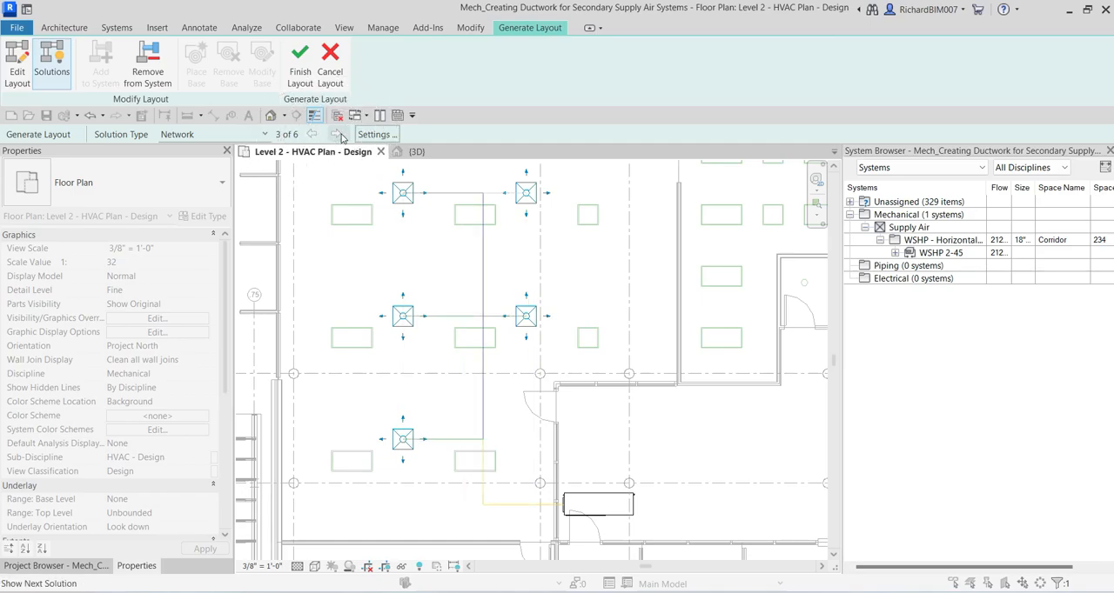
left_click(338, 135)
left_click(339, 134)
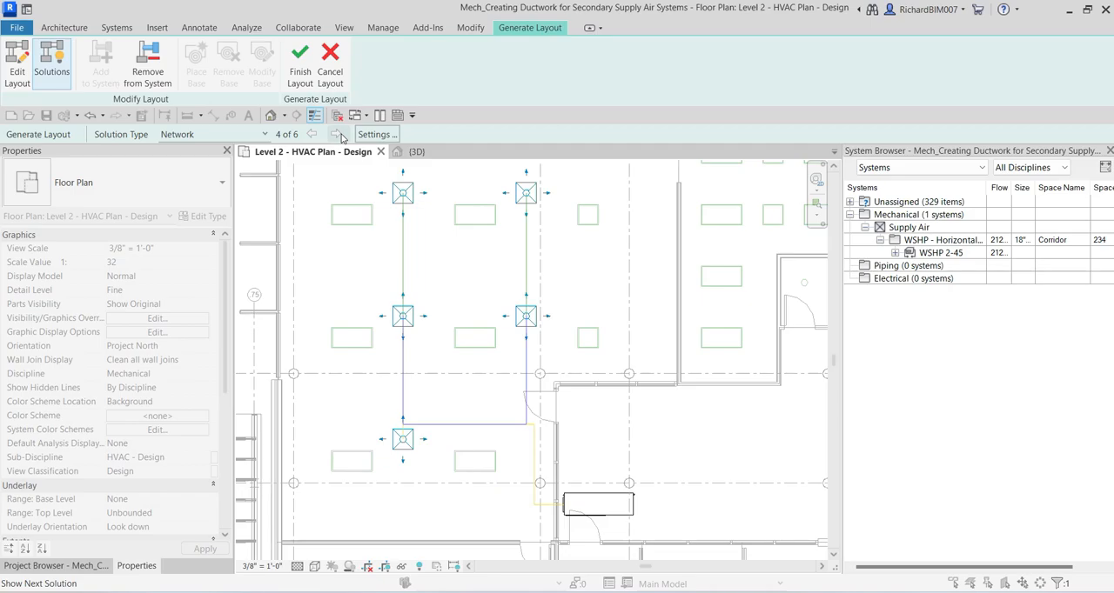
left_click(338, 135)
left_click(339, 135)
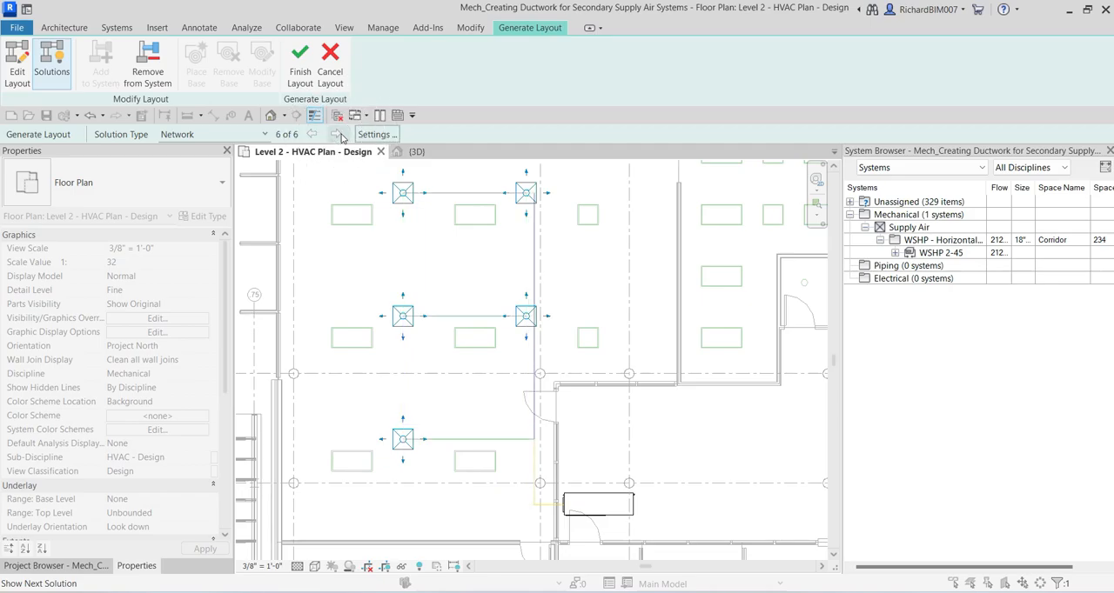
left_click(338, 135)
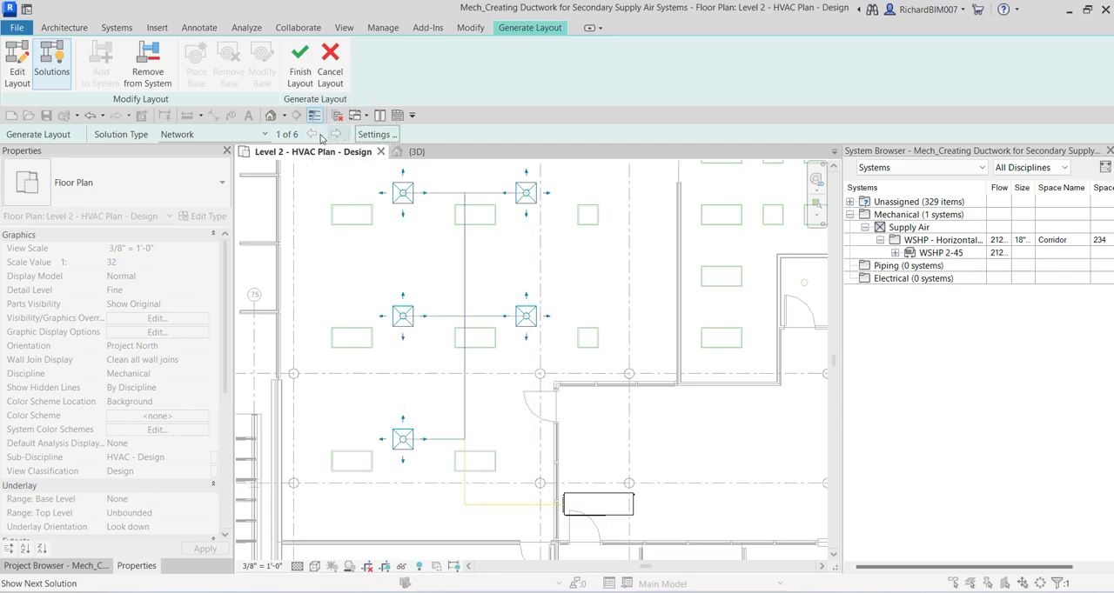
Step: Switch the solution type to Perimeter and review each of its duct routings, returning to the first one
left_click(205, 139)
left_click(193, 162)
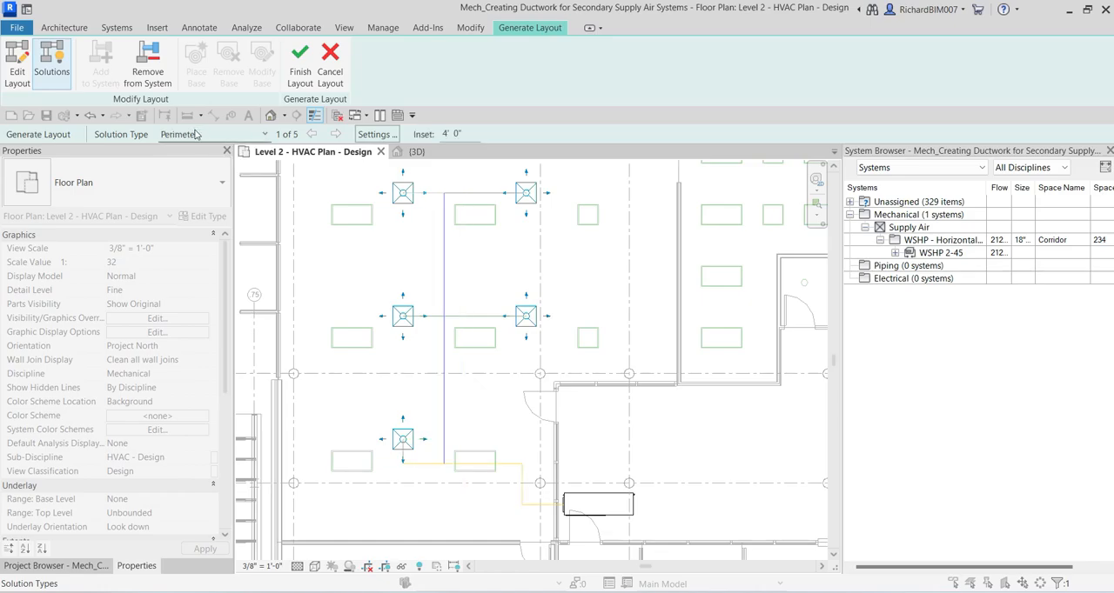
left_click(341, 135)
left_click(344, 136)
left_click(343, 136)
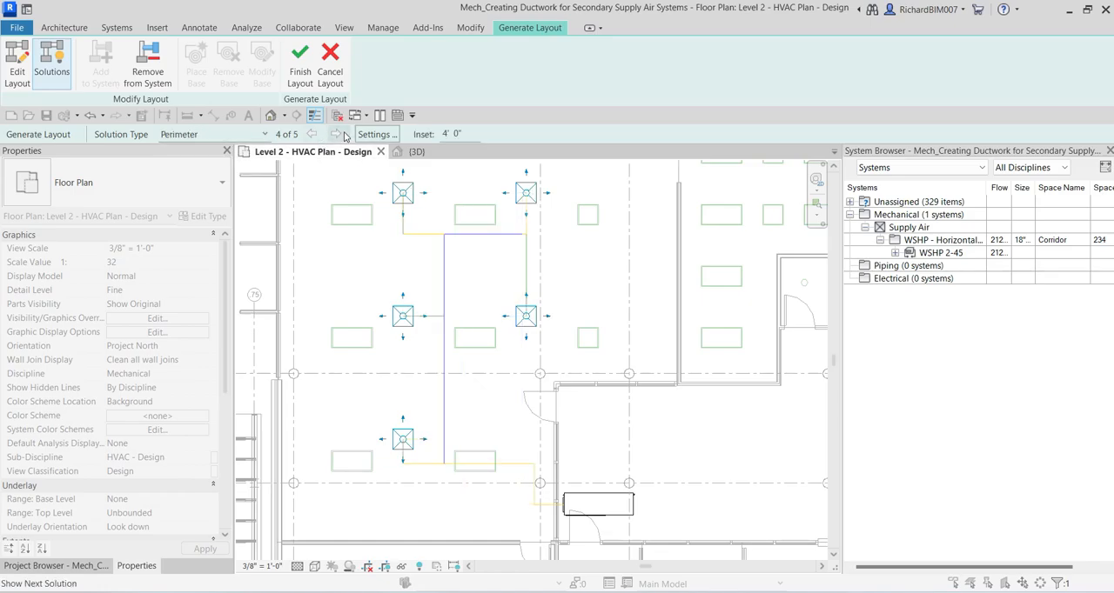
left_click(344, 136)
left_click(343, 136)
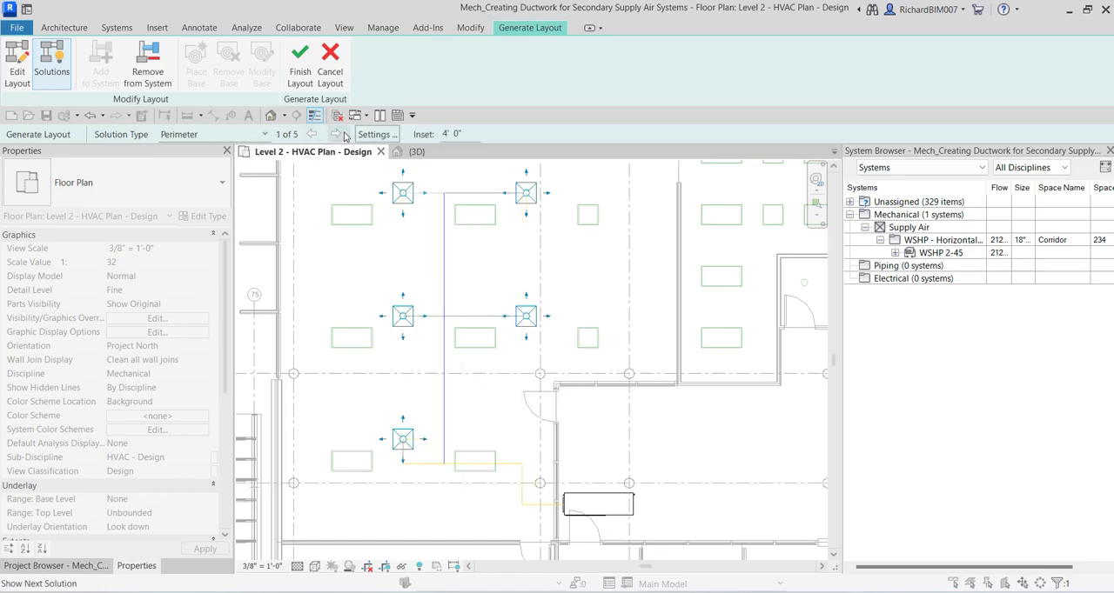
Step: Switch the solution type to Intersections and review its duct routings through to the last one
left_click(218, 135)
left_click(186, 172)
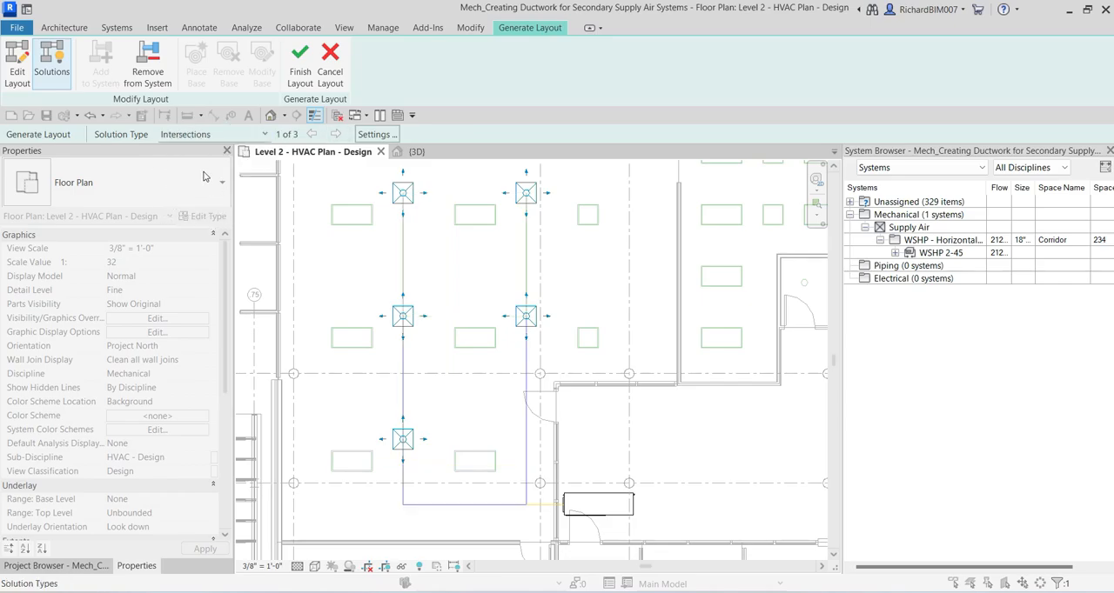
left_click(292, 135)
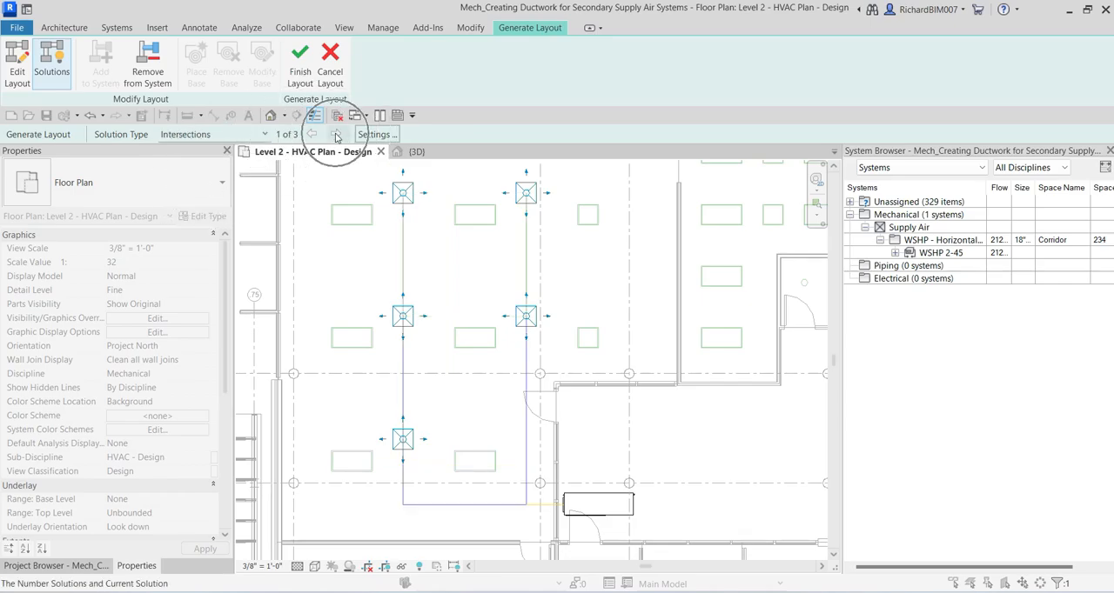
left_click(336, 135)
left_click(336, 135)
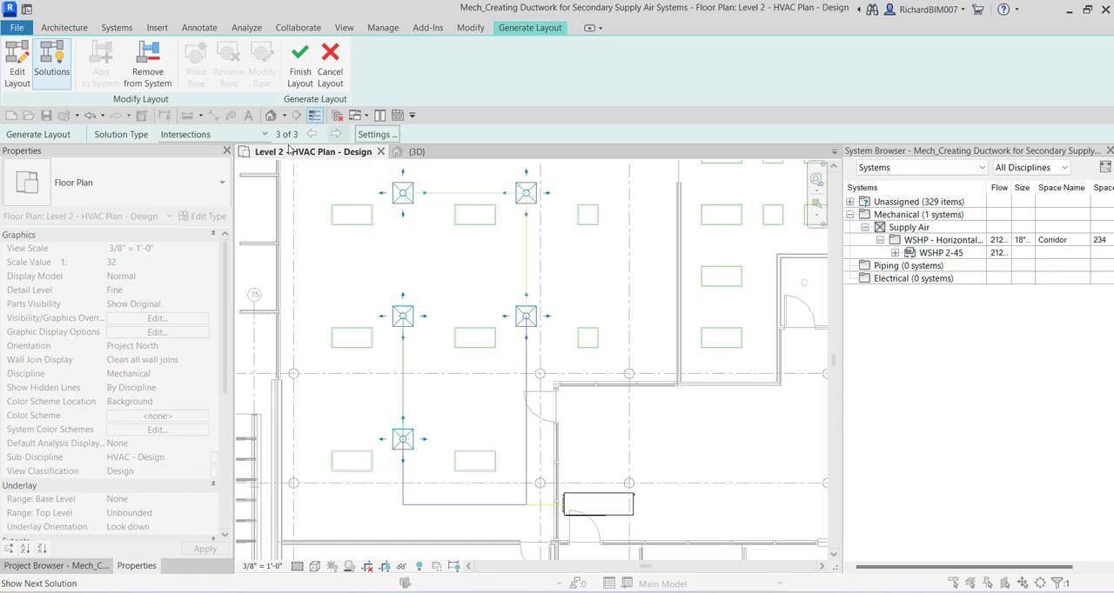
Step: Set the duct layout's solution type to Network with solution 1 of 6
left_click(210, 135)
left_click(188, 151)
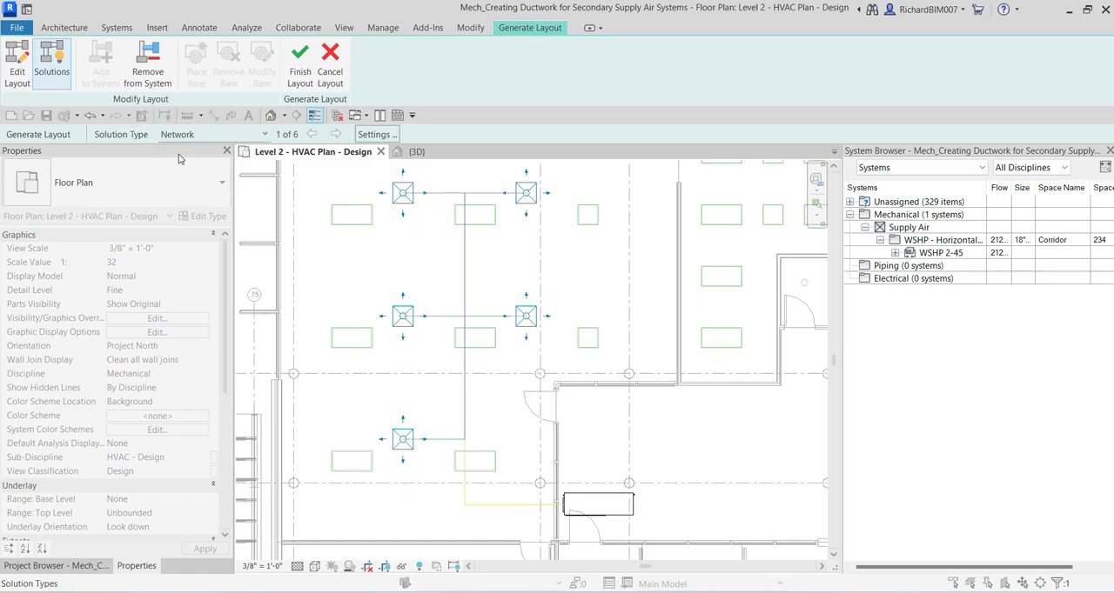
key("ctrl")
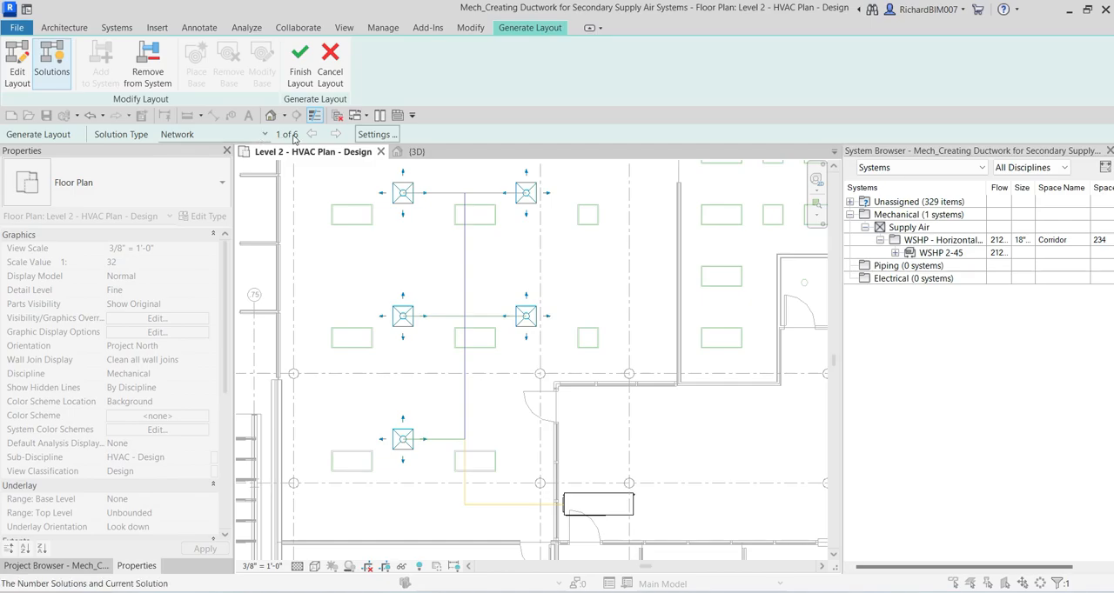
scroll(465, 513, "up", 3)
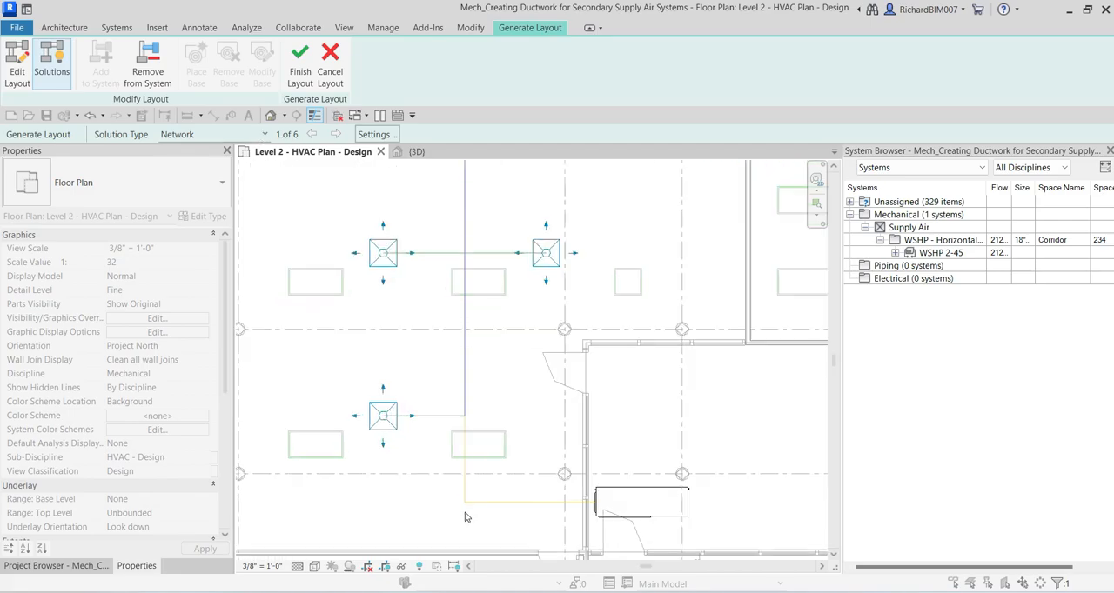
Step: Examine the proposed layout's main and branch duct lines from the WSHP unit to the five air terminals
scroll(478, 363, "up", 1)
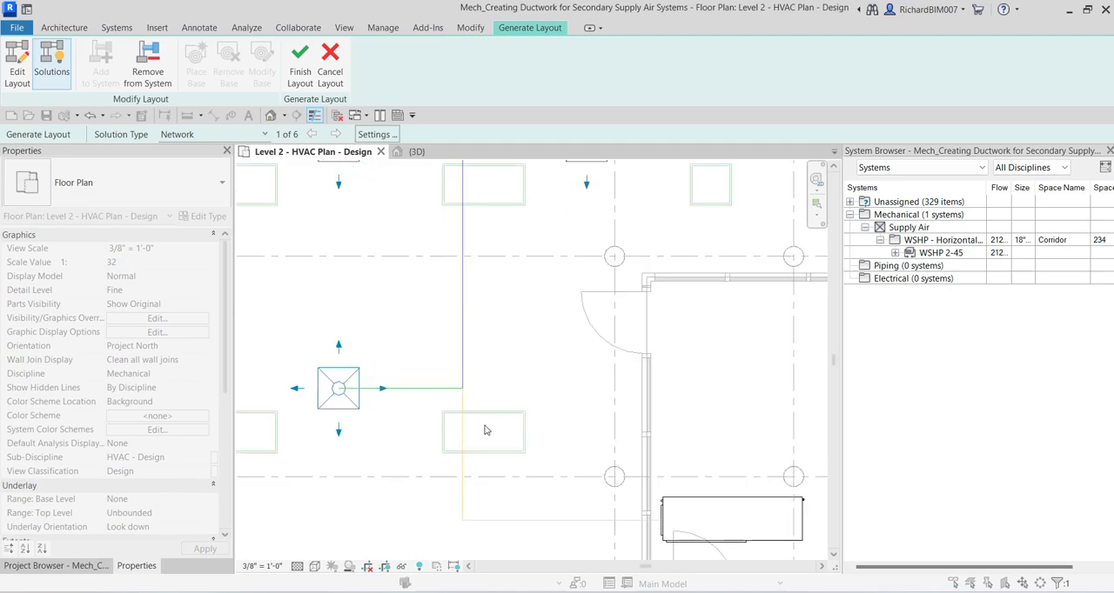
scroll(464, 497, "up", 3)
left_click(452, 489)
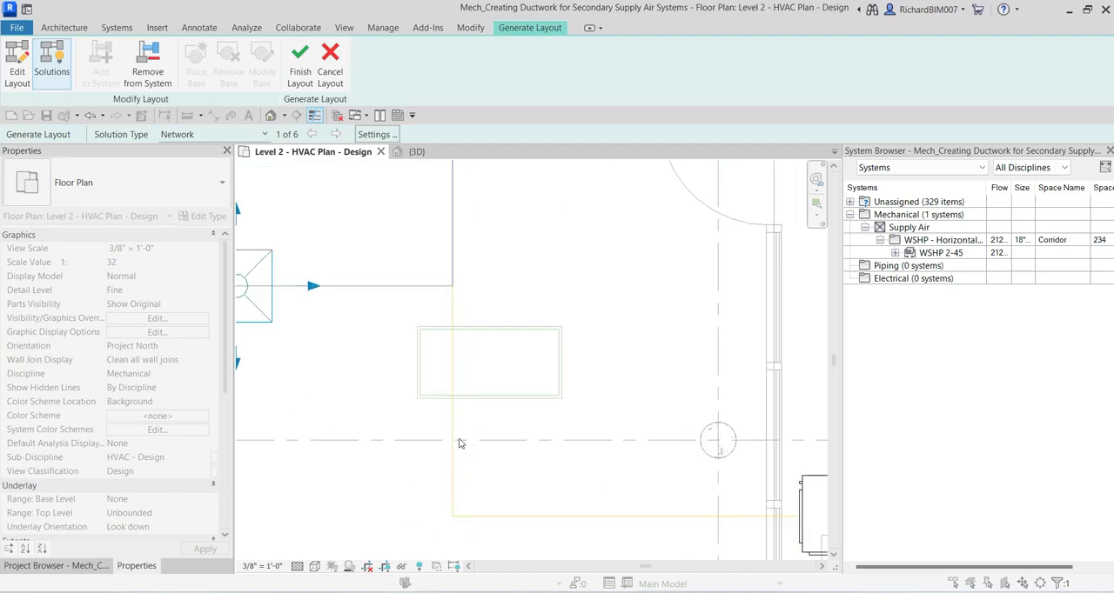
scroll(735, 522, "down", 3)
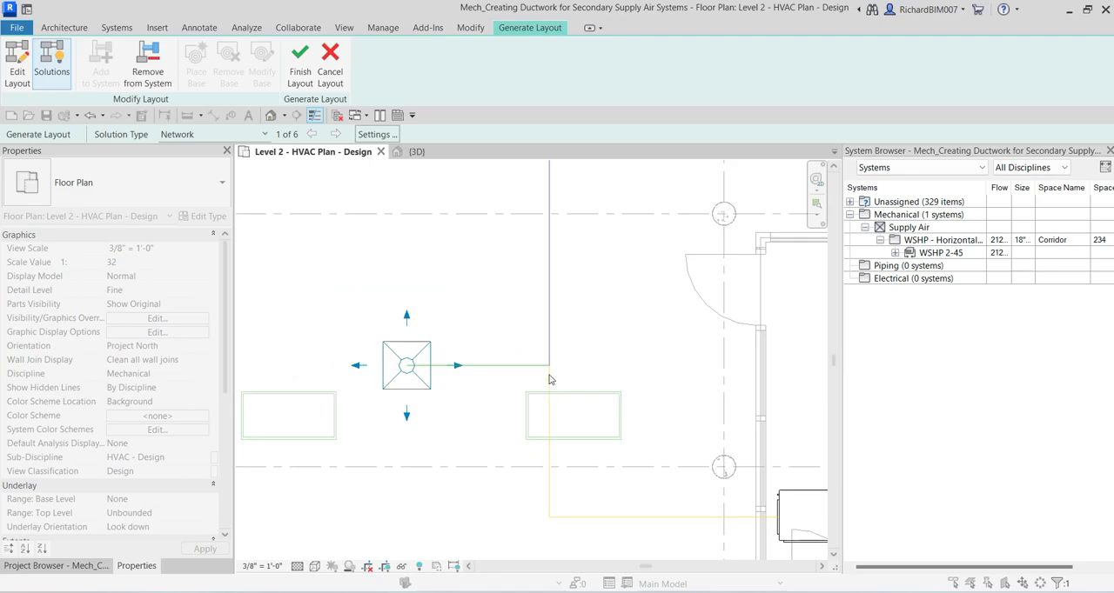
scroll(557, 502, "down", 3)
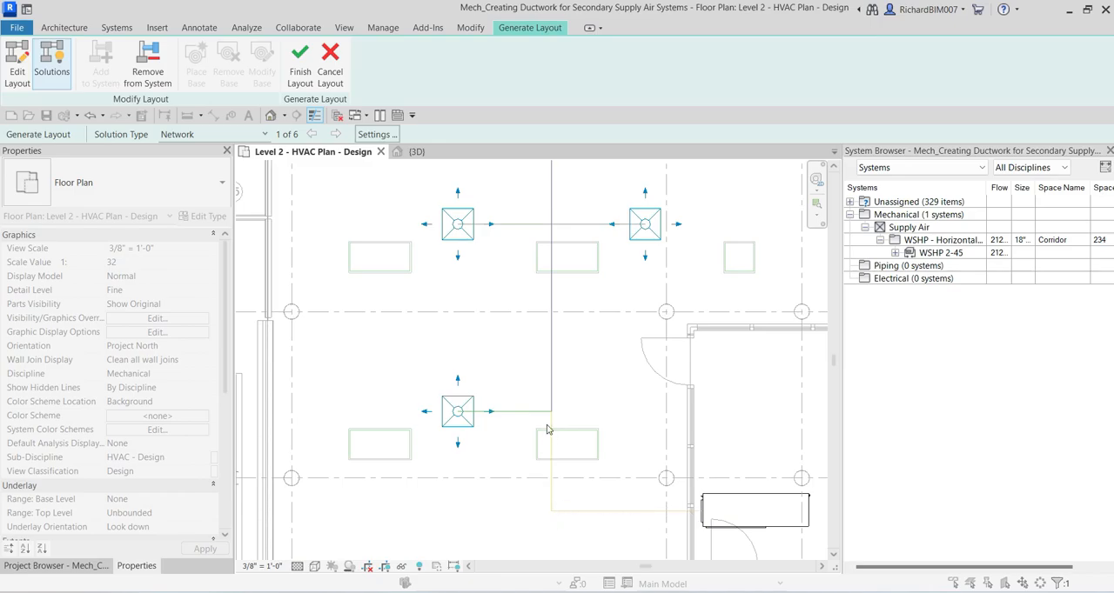
scroll(556, 422, "up", 3)
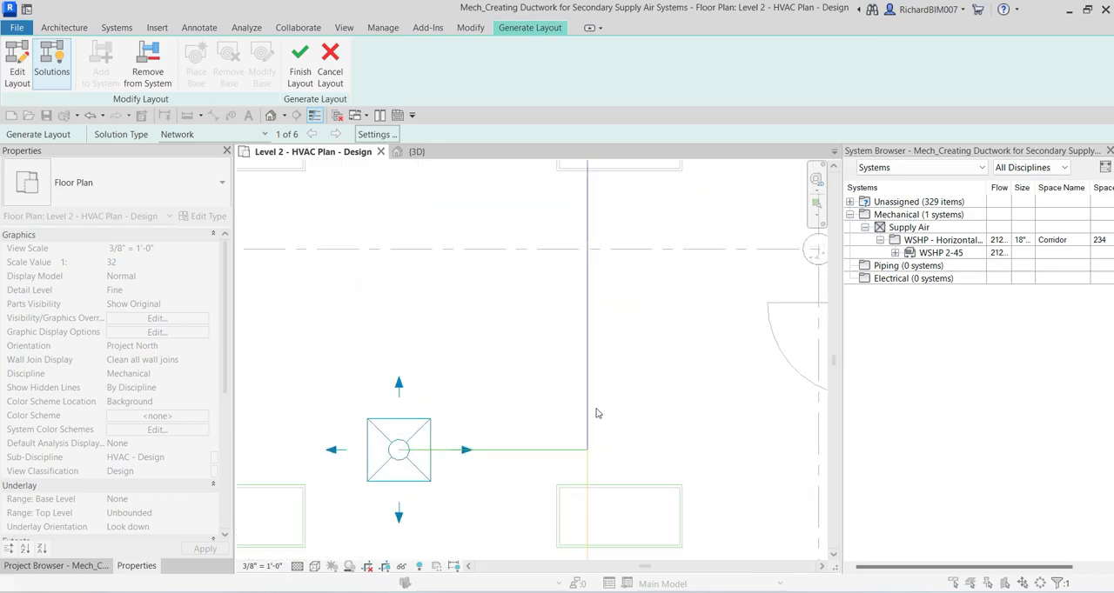
scroll(588, 402, "down", 3)
middle_click_drag(589, 392, 597, 426)
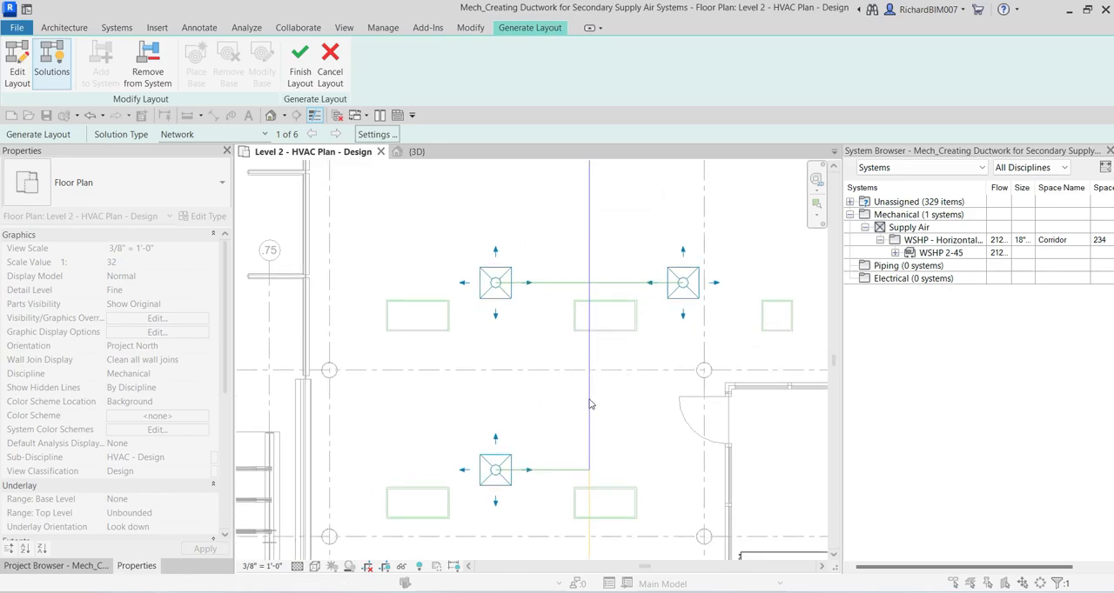
key("ctrl")
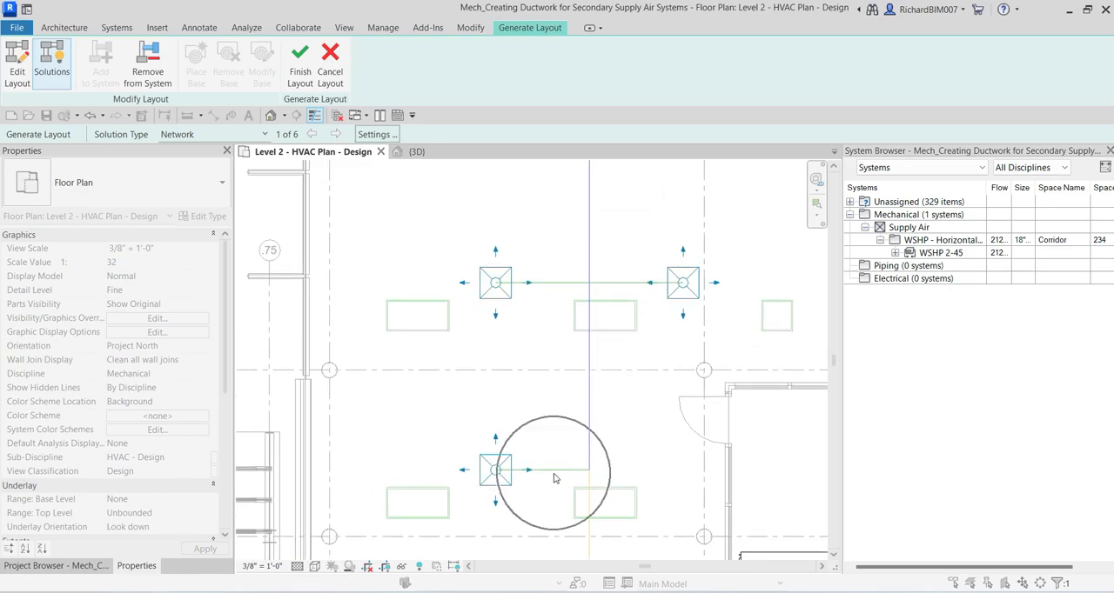
scroll(554, 477, "down", 2)
key("ctrl")
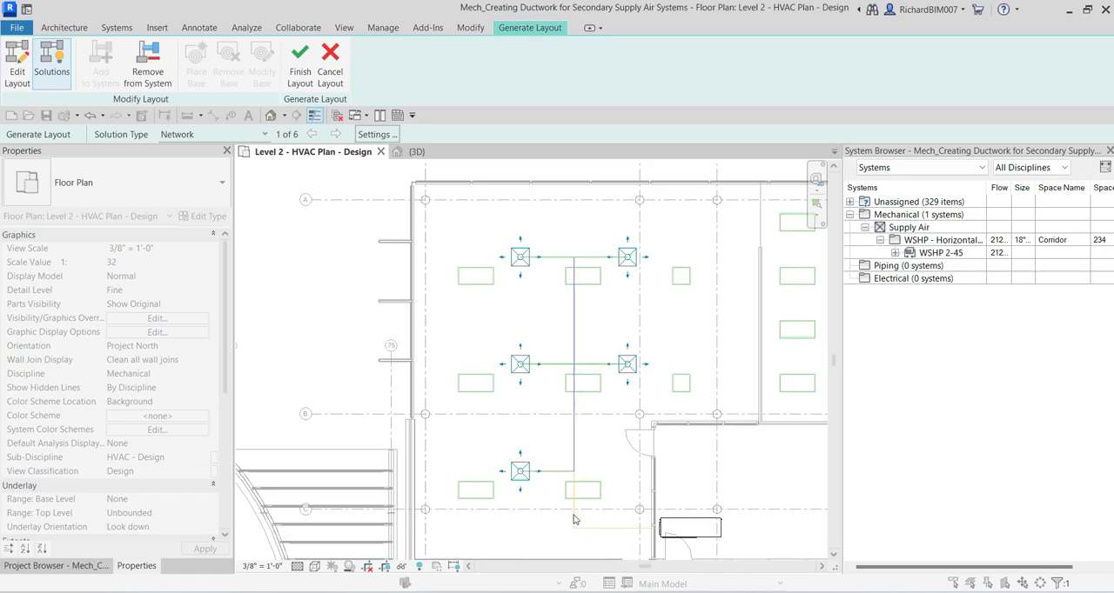
middle_click_drag(586, 365, 543, 336)
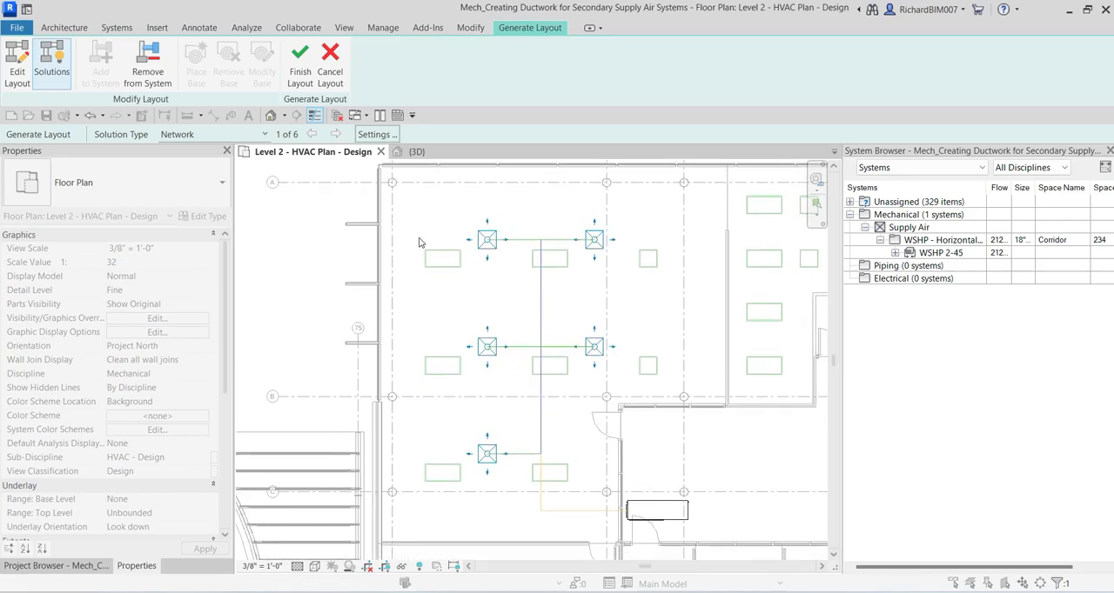
Step: Set the main duct type to Rectangular Duct: Mitered Elbows / Tees in the layout's duct conversion settings
left_click(376, 135)
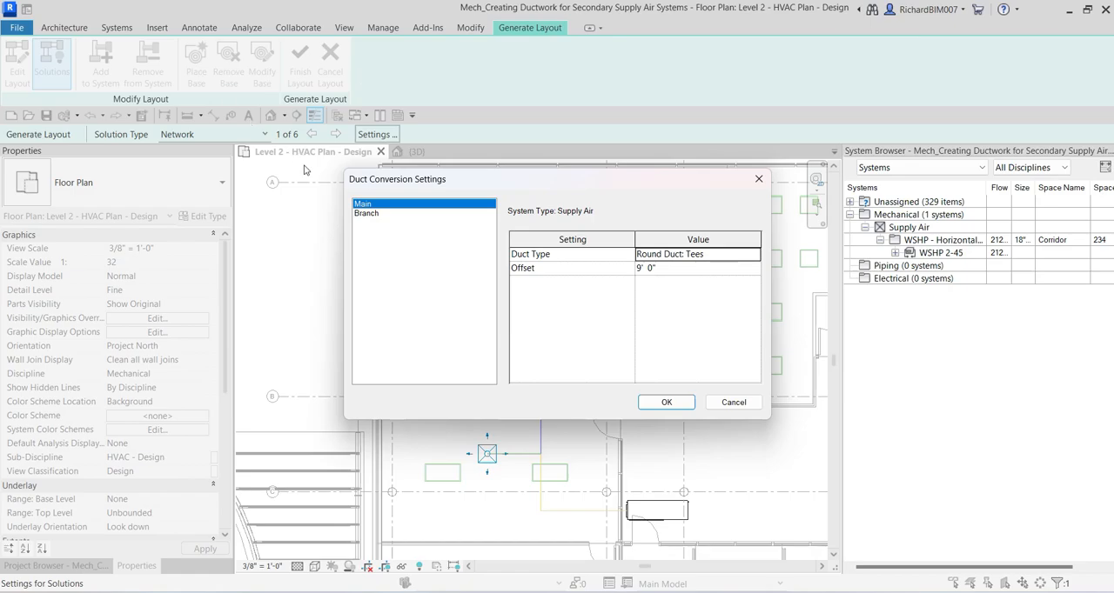
left_click(366, 206)
left_click(708, 260)
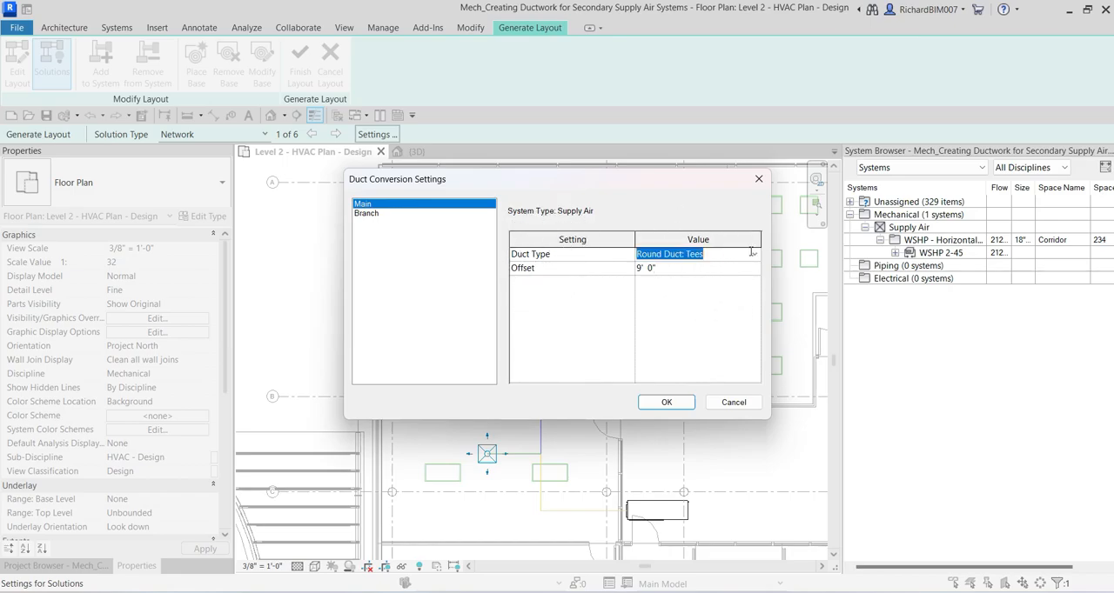
left_click(757, 256)
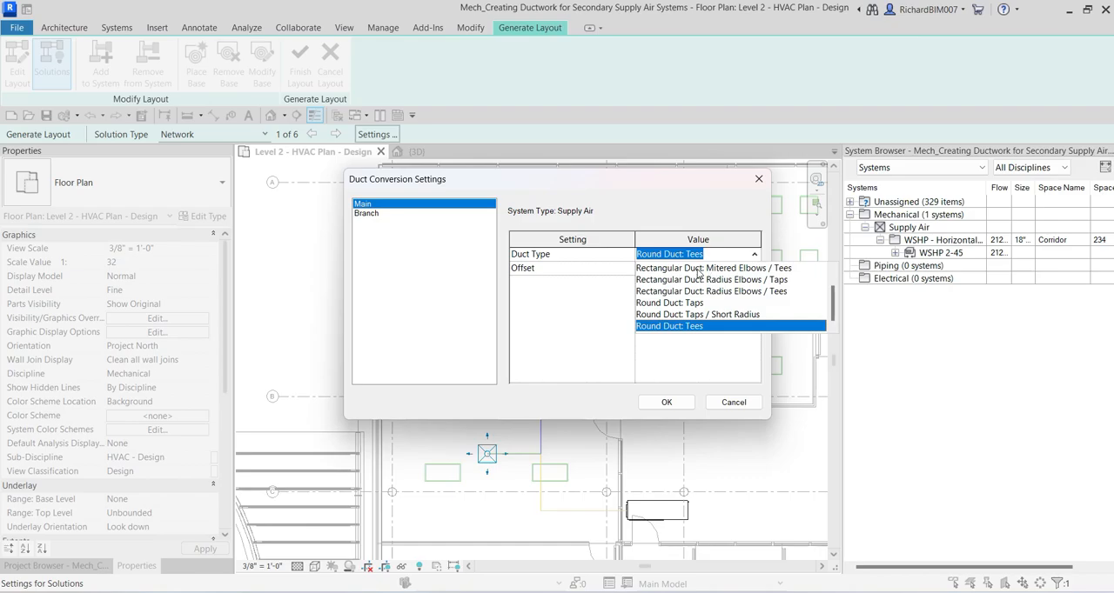
left_click(735, 269)
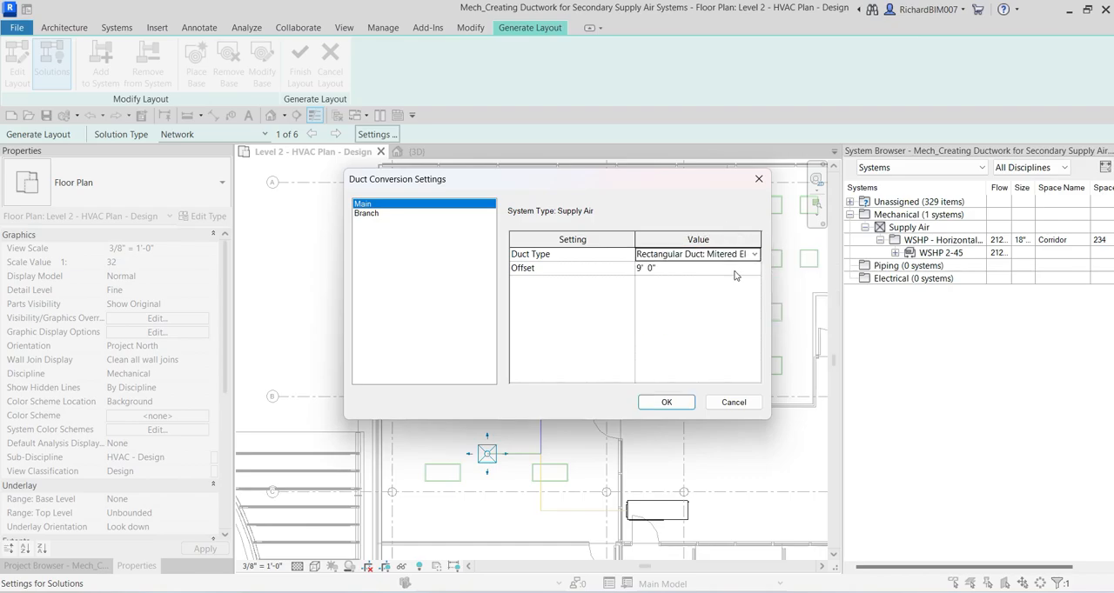
Step: Set the main duct offset to 9' 10 1/2" and move the settings dialog clear of the duct layout
left_click(664, 269)
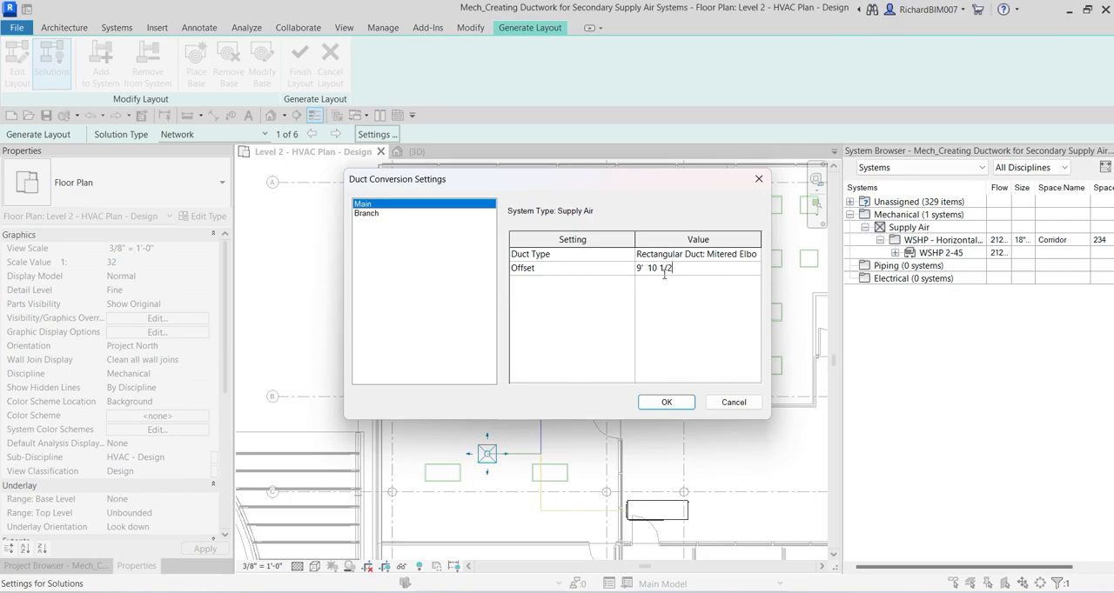
left_click(681, 255)
left_click(683, 269)
left_click_drag(682, 269, 628, 265)
left_click(369, 208)
left_click_drag(494, 184, 728, 127)
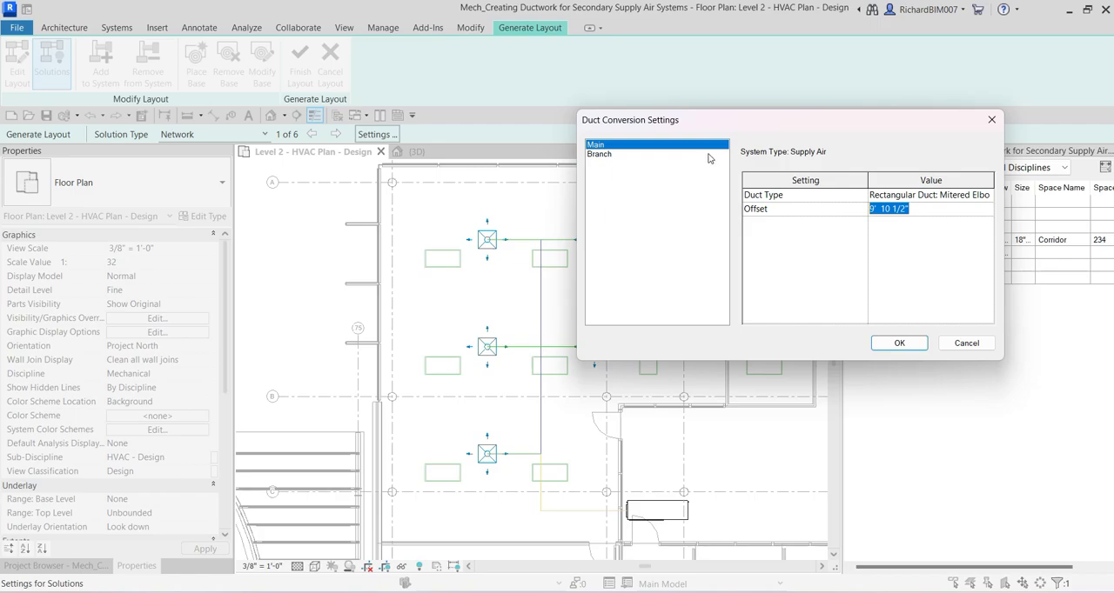
left_click_drag(730, 120, 686, 107)
left_click(561, 143)
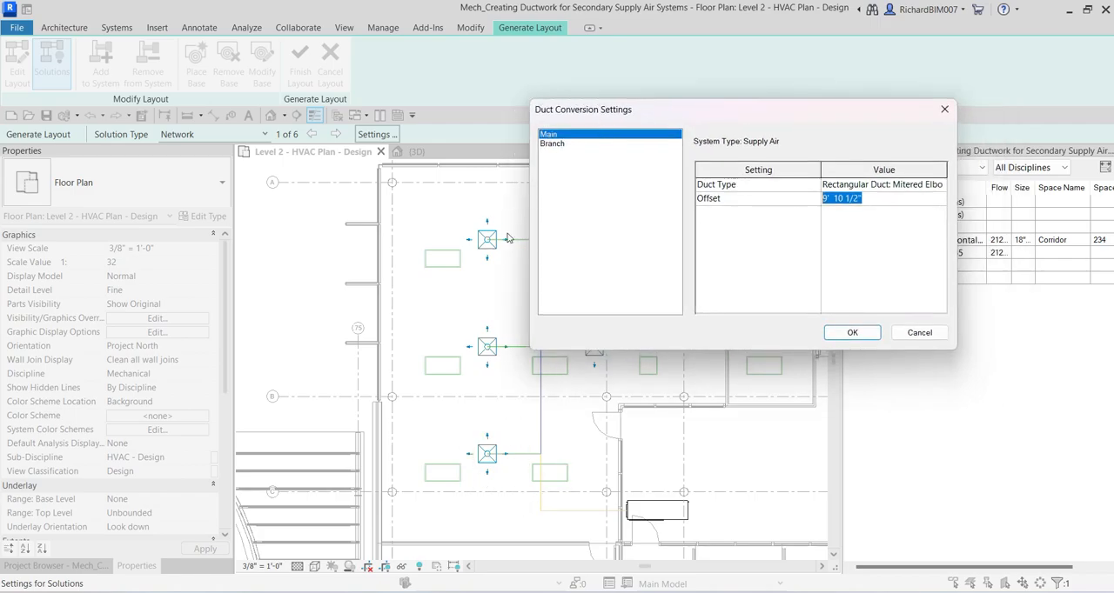
left_click_drag(703, 112, 669, 113)
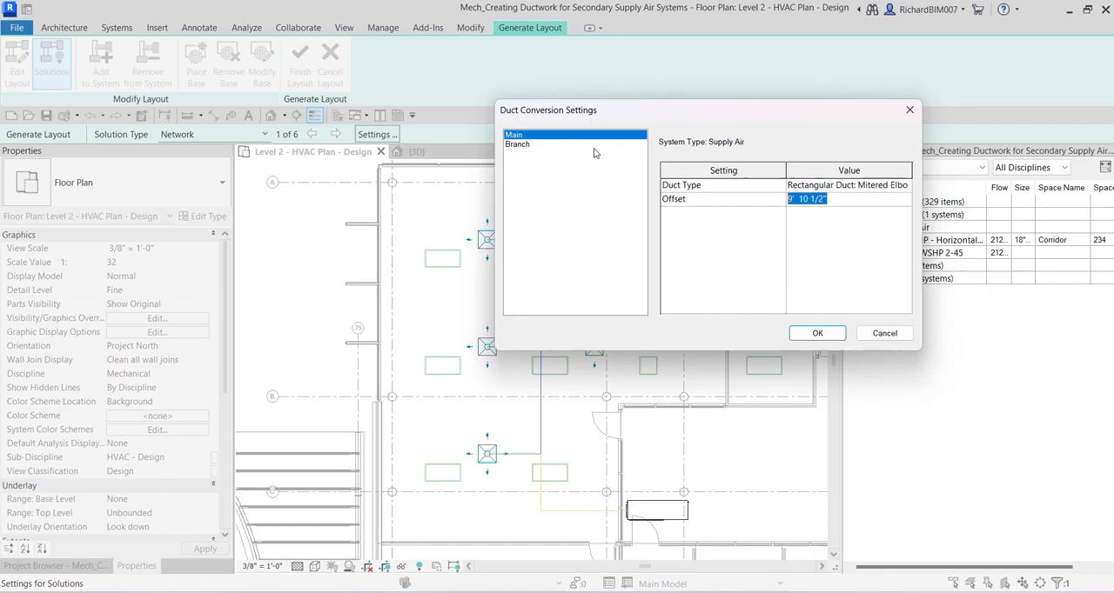
Step: Set the branch duct type to Rectangular Duct: Mitered Elbows / Tees with an offset of 9' 10 1/2"
left_click(518, 145)
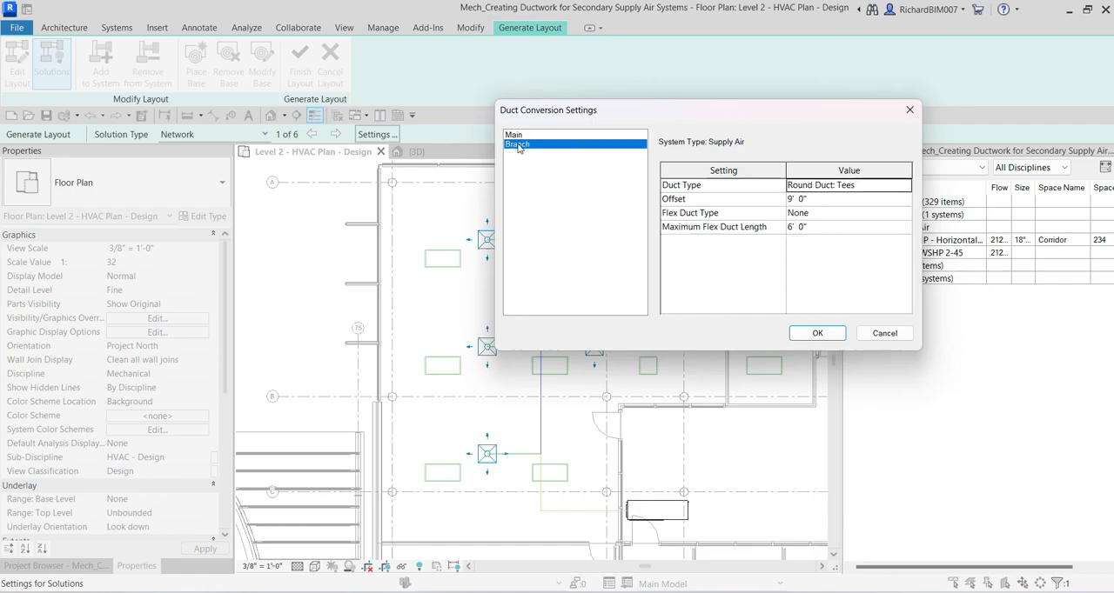
left_click(883, 190)
left_click(883, 192)
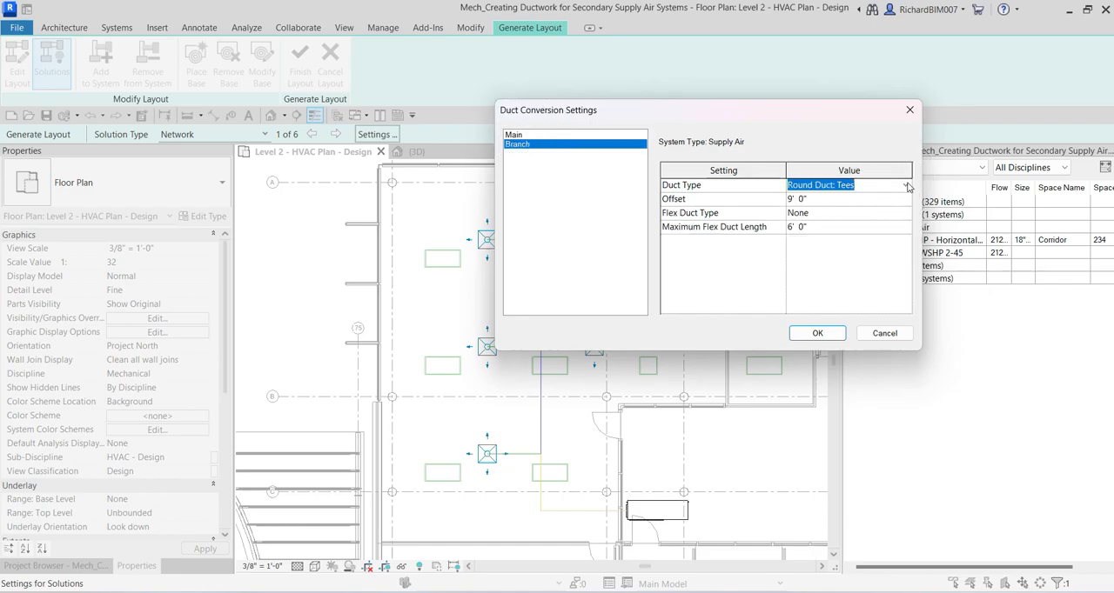
left_click(906, 186)
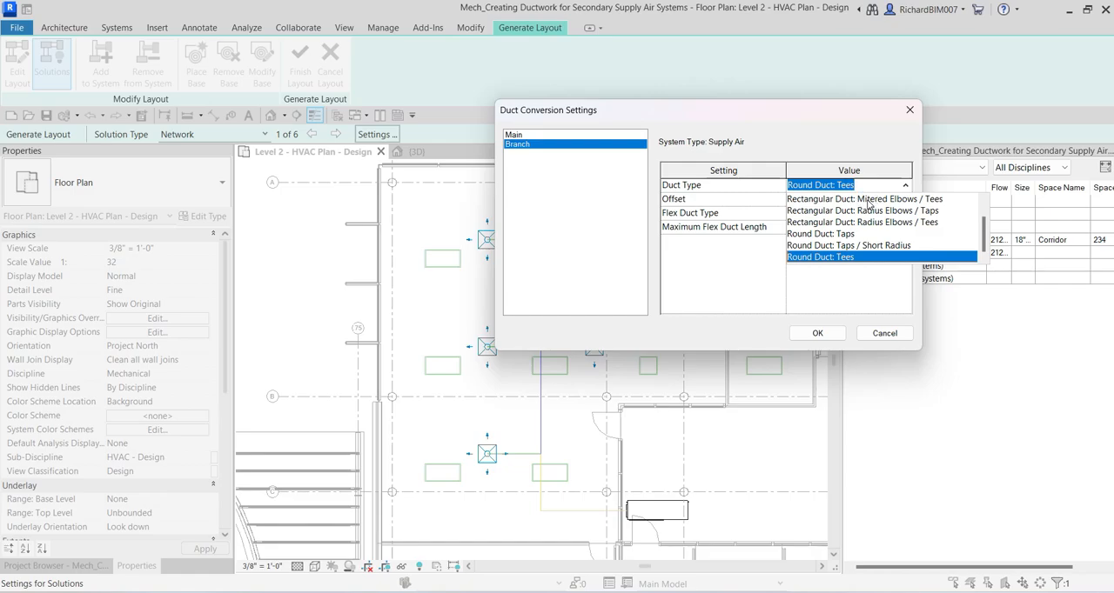
left_click(867, 199)
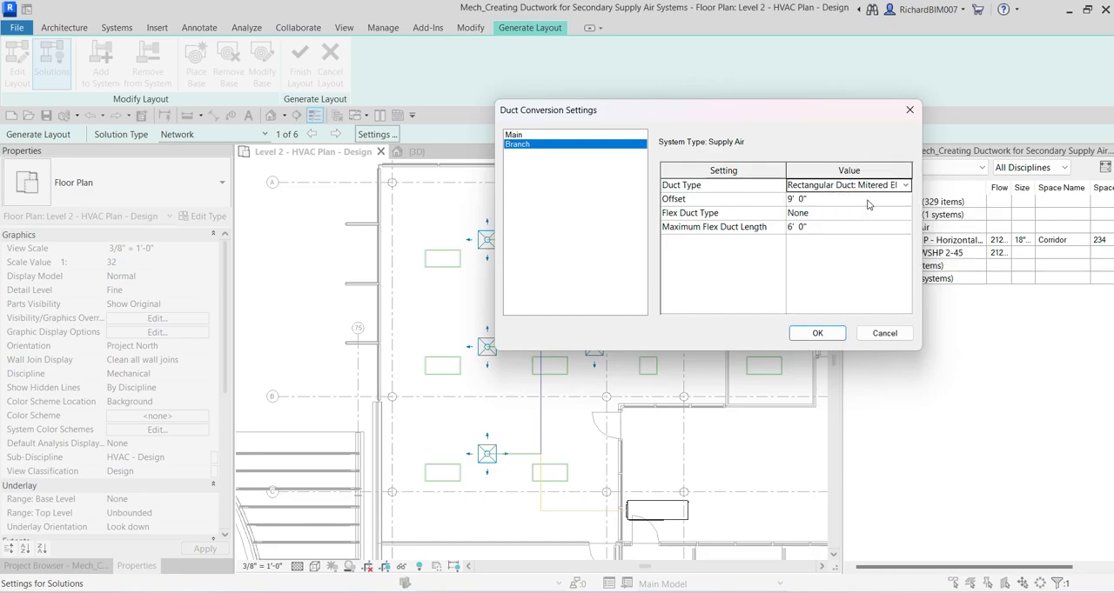
left_click(830, 199)
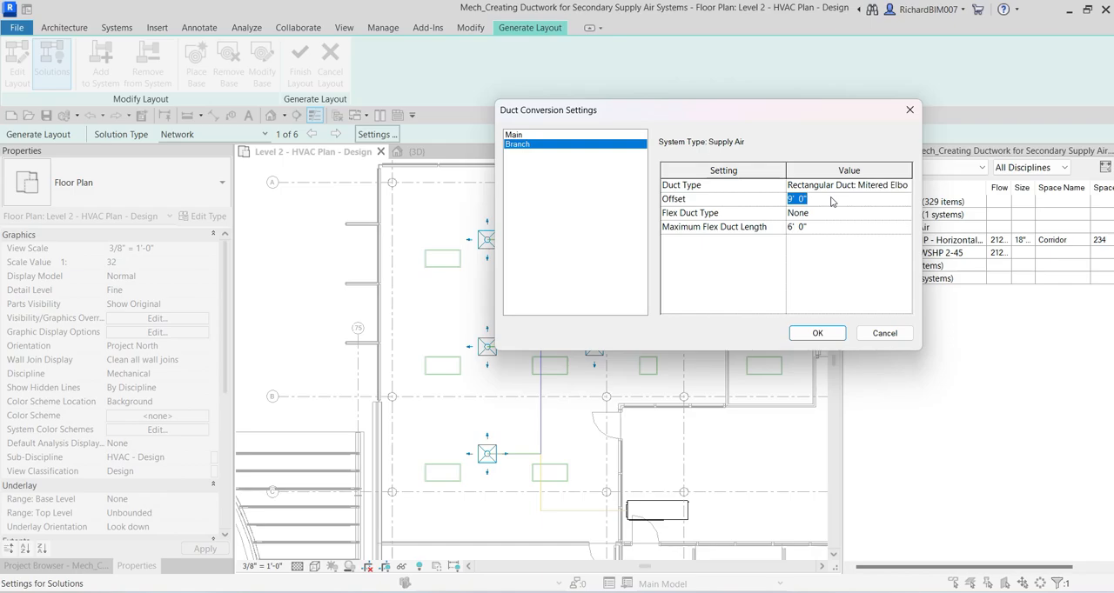
type("9' 10 1/2\"")
Step: Set the branch flex duct type to Flex Duct Round : Flex - Round with a 3' 0" maximum length and apply the conversion settings
left_click(818, 212)
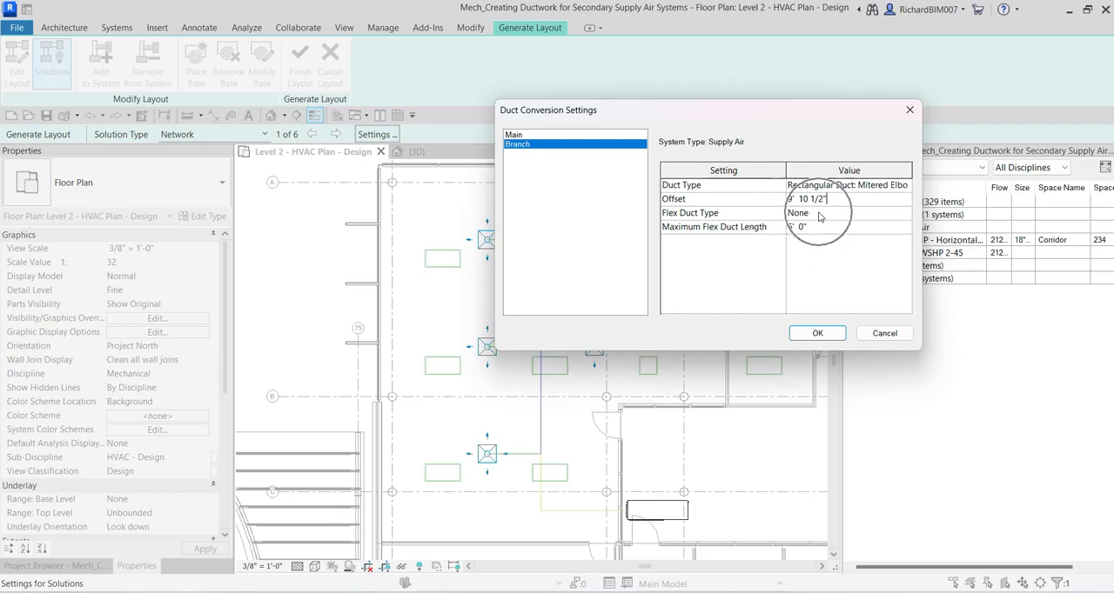
left_click(905, 213)
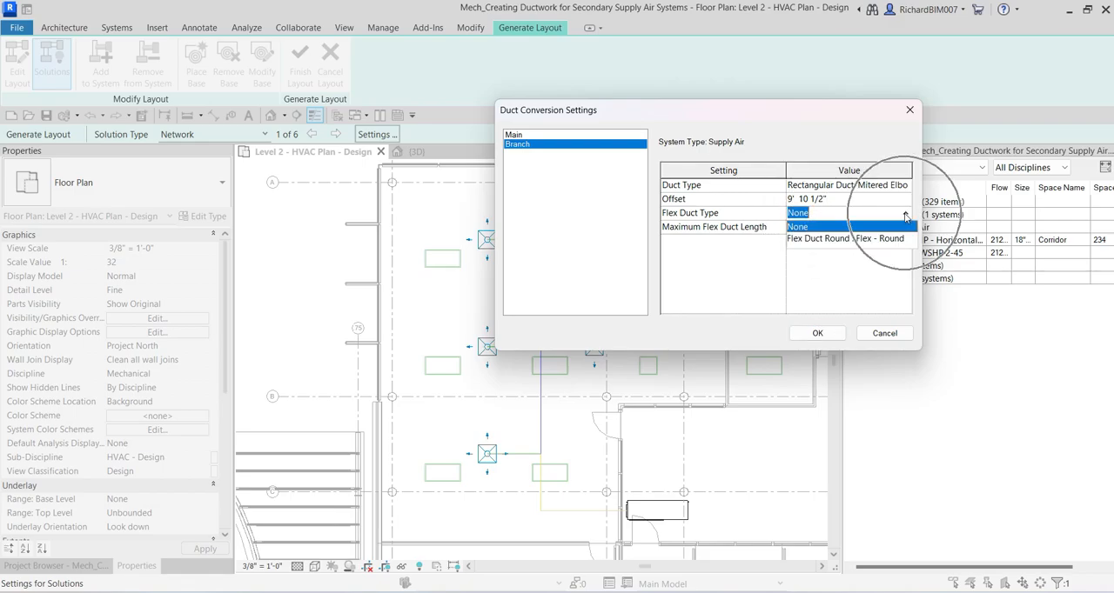
left_click(814, 243)
left_click(822, 213)
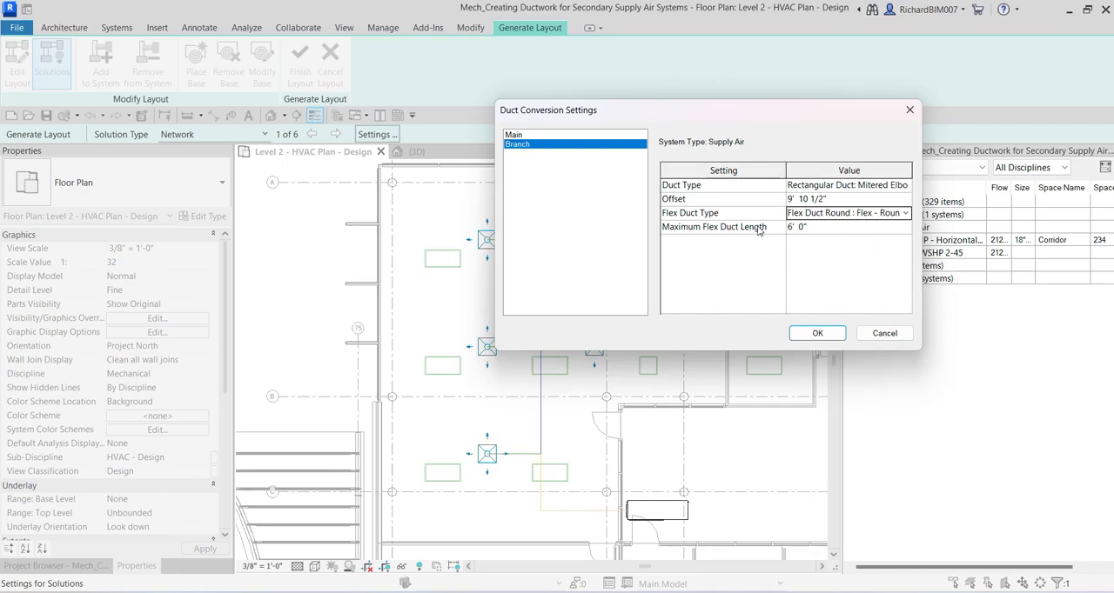
left_click(818, 230)
type("3")
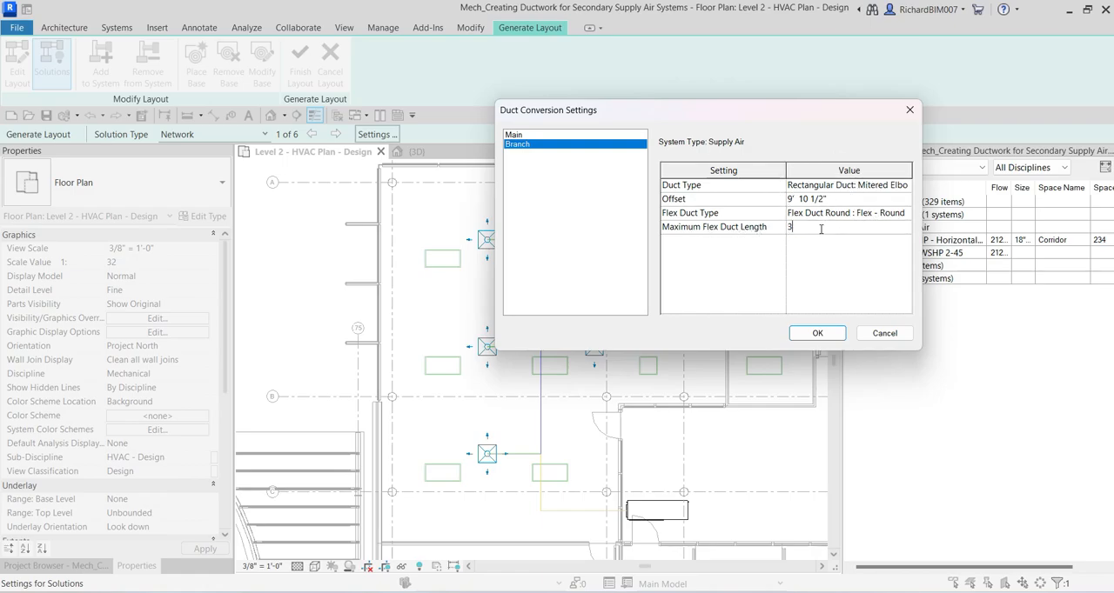
left_click(843, 216)
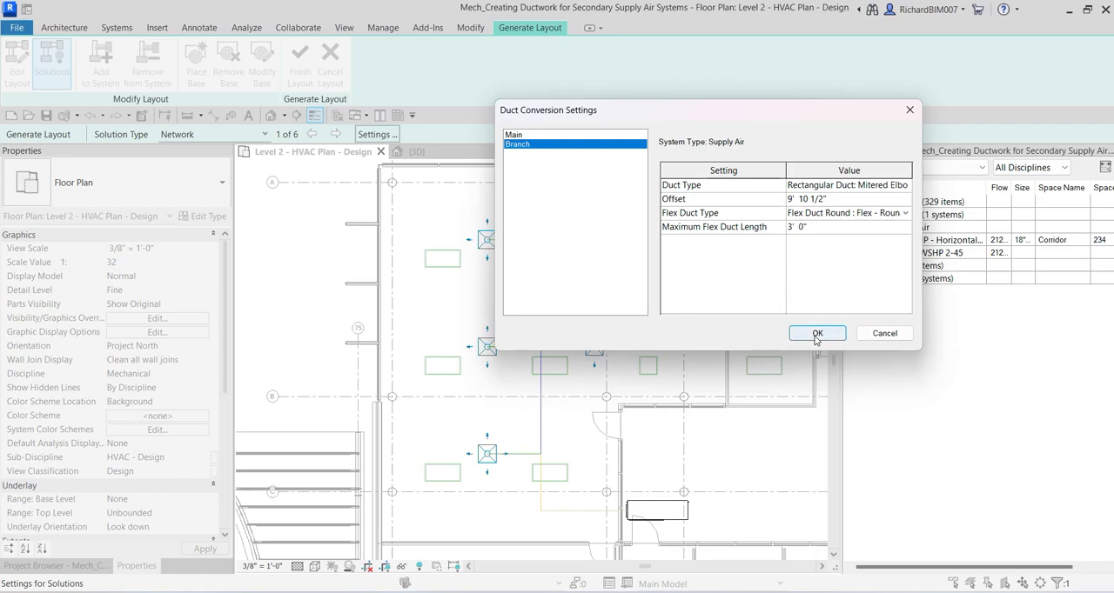
left_click_drag(654, 110, 740, 104)
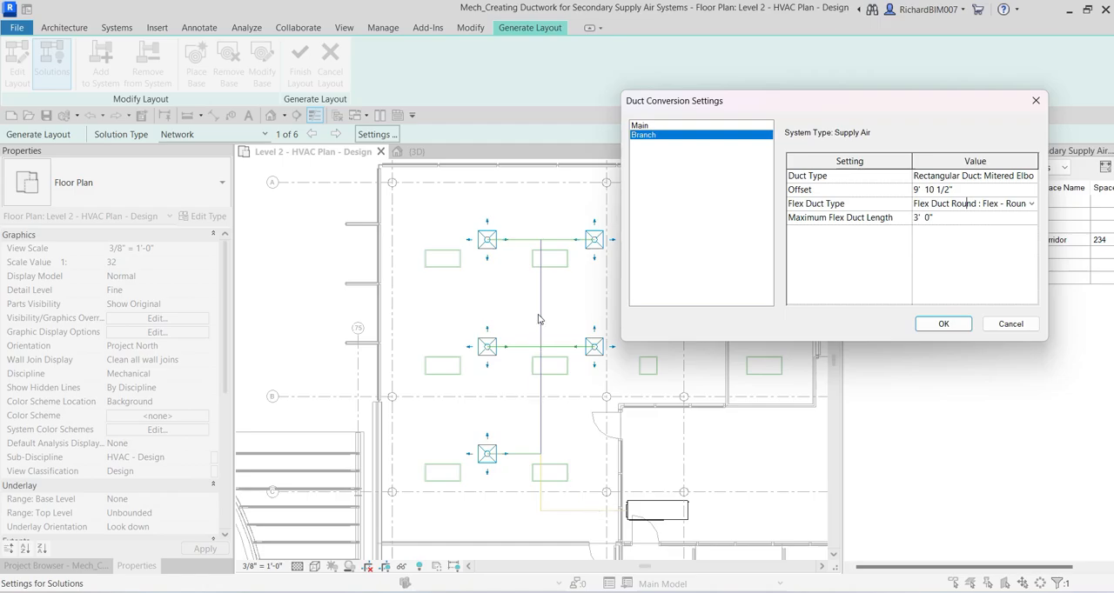
left_click(941, 324)
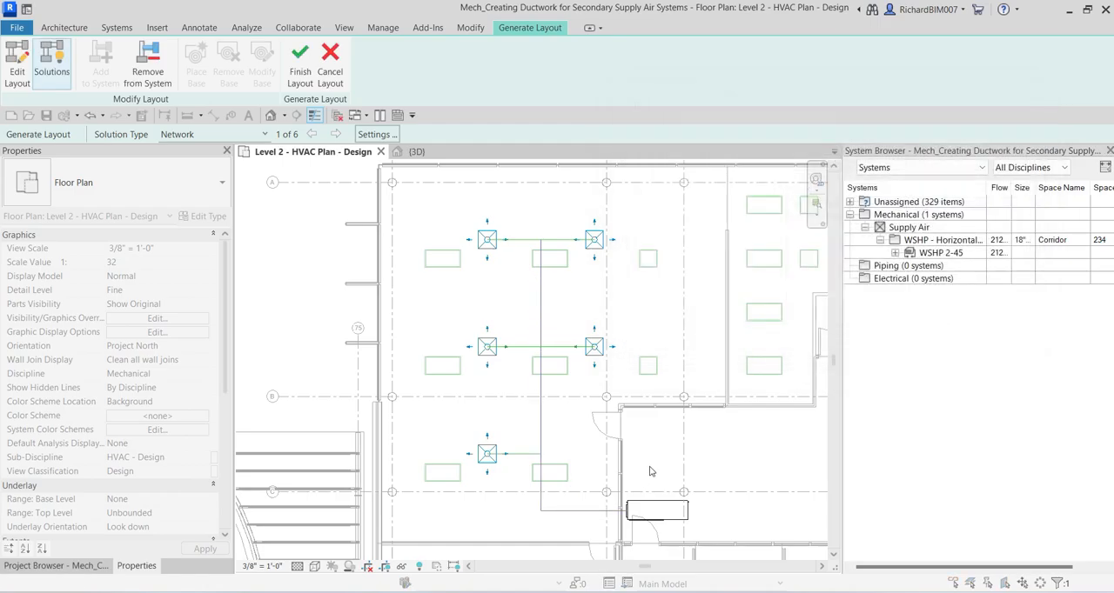
Step: Inspect the updated main run from the WSHP unit and the branch connections to the air terminals
scroll(574, 524, "up", 3)
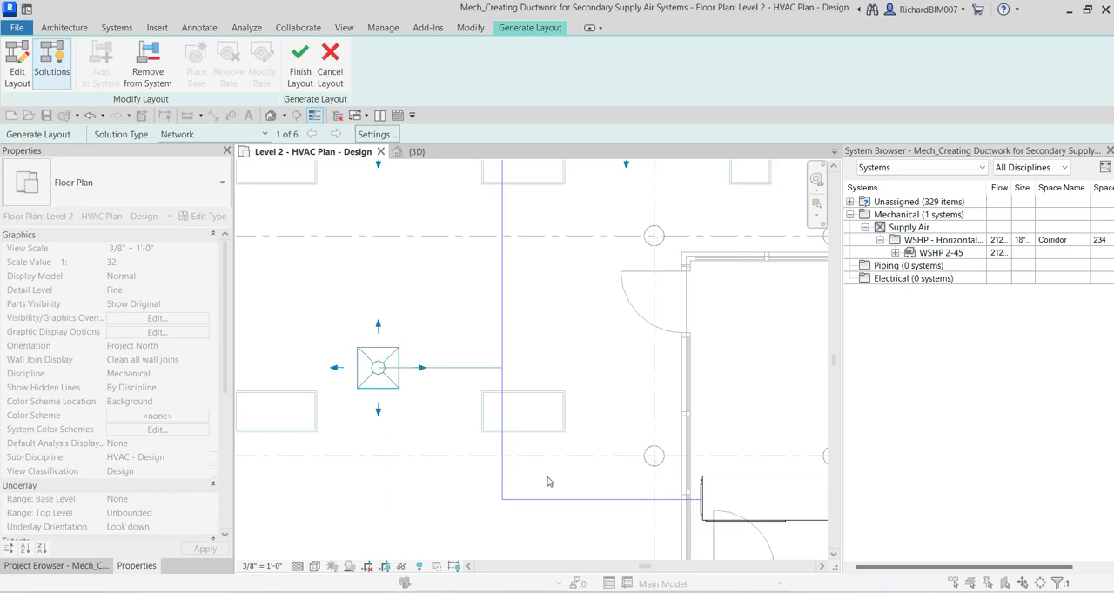
scroll(526, 463, "down", 2)
middle_click_drag(568, 423, 540, 435)
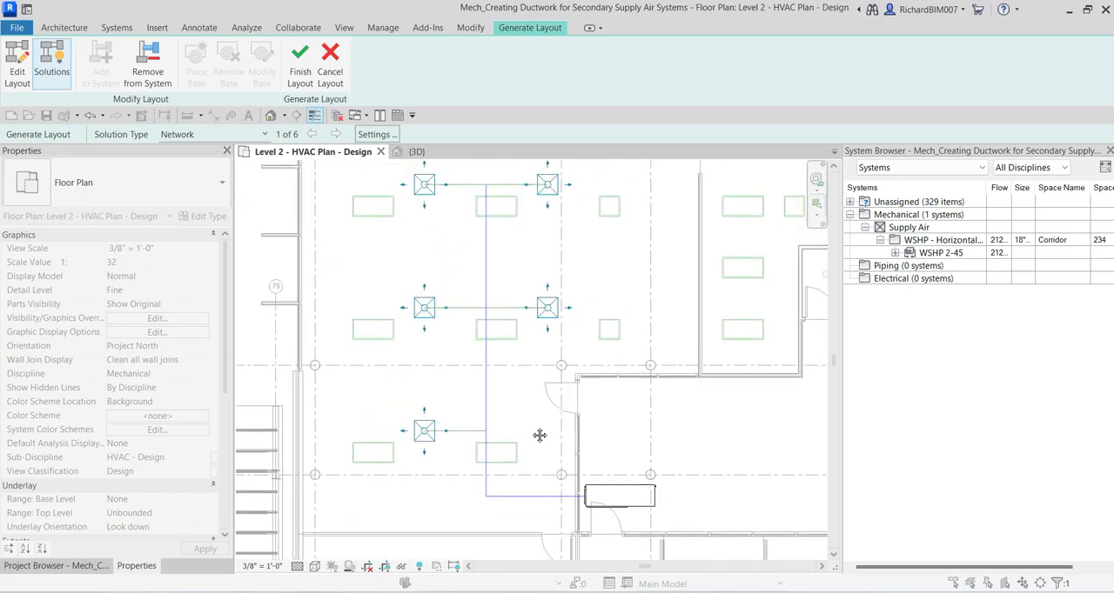
left_click(390, 134)
scroll(509, 388, "down", 1)
scroll(510, 388, "up", 1)
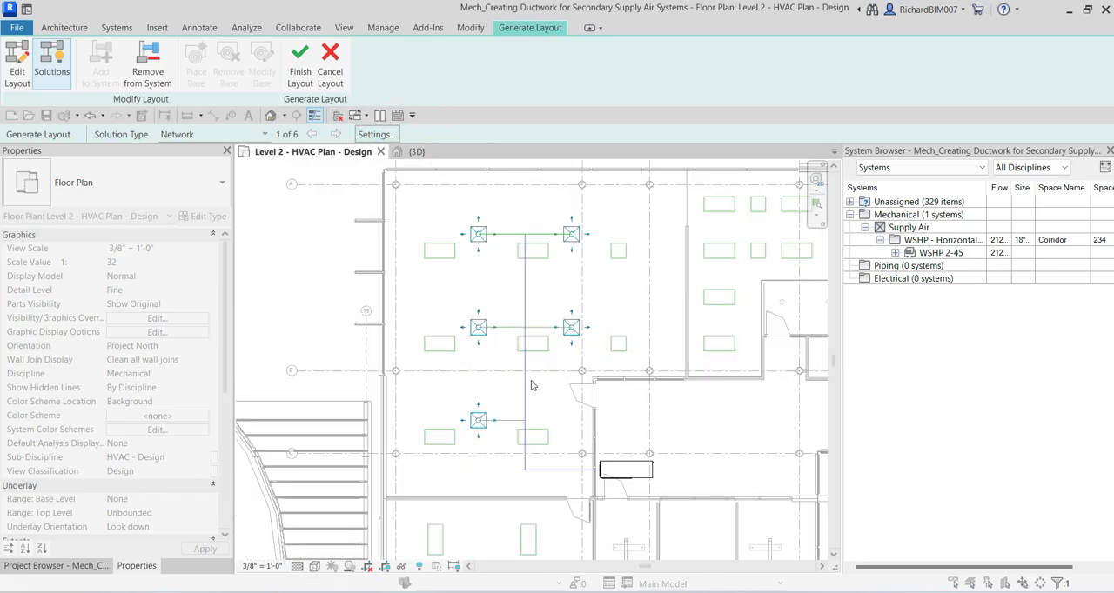
left_click(538, 345)
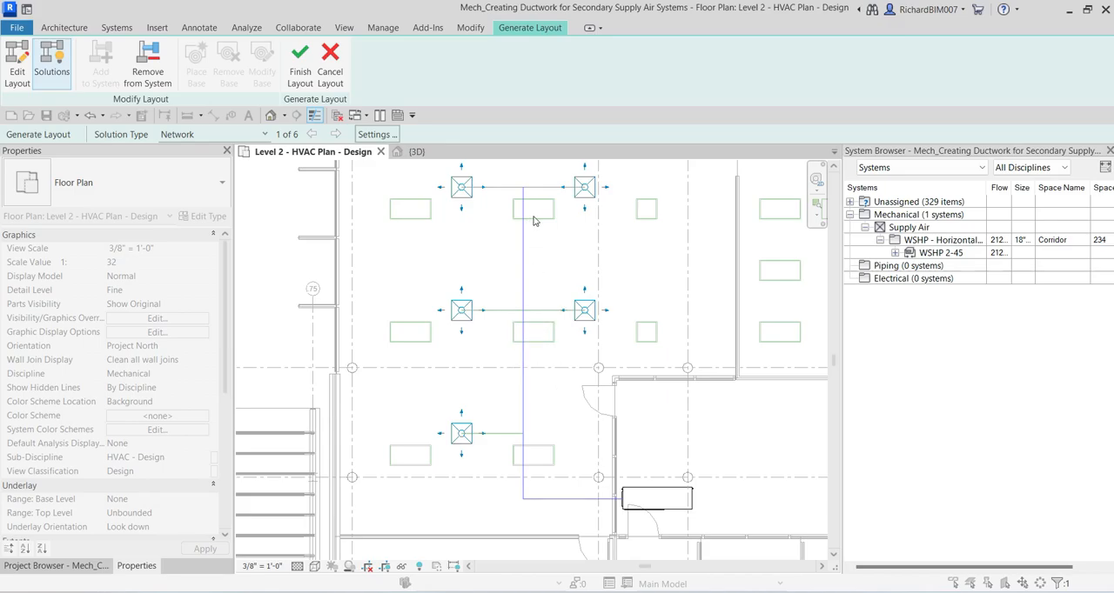
left_click(542, 343)
middle_click_drag(524, 414, 565, 410)
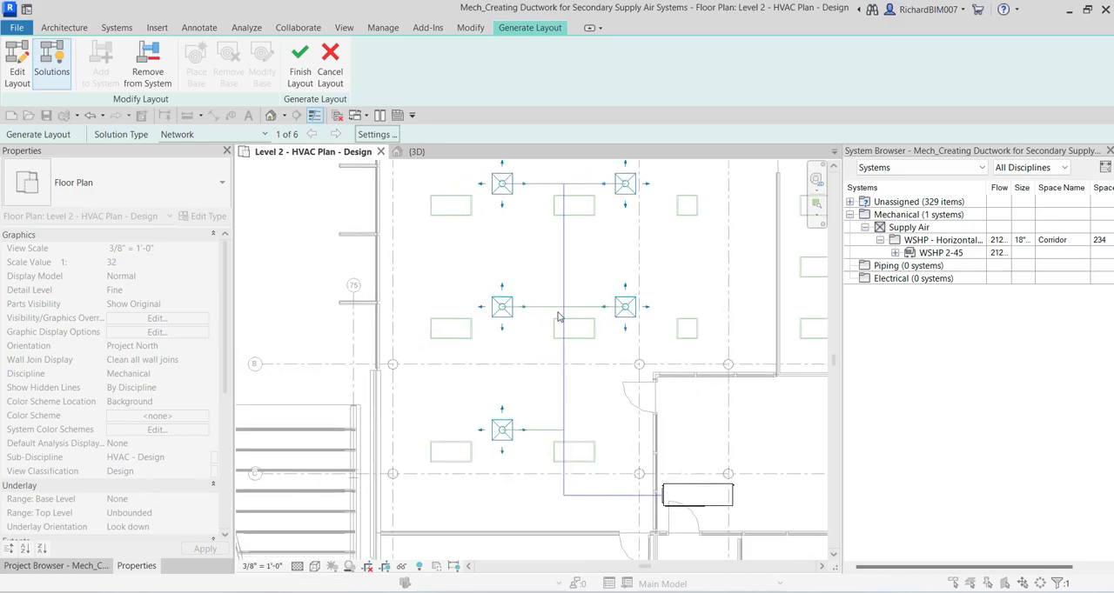
left_click(540, 403)
Step: Edit the layout by moving the vertical main route path slightly left, closer to the left column of air terminals
left_click(15, 66)
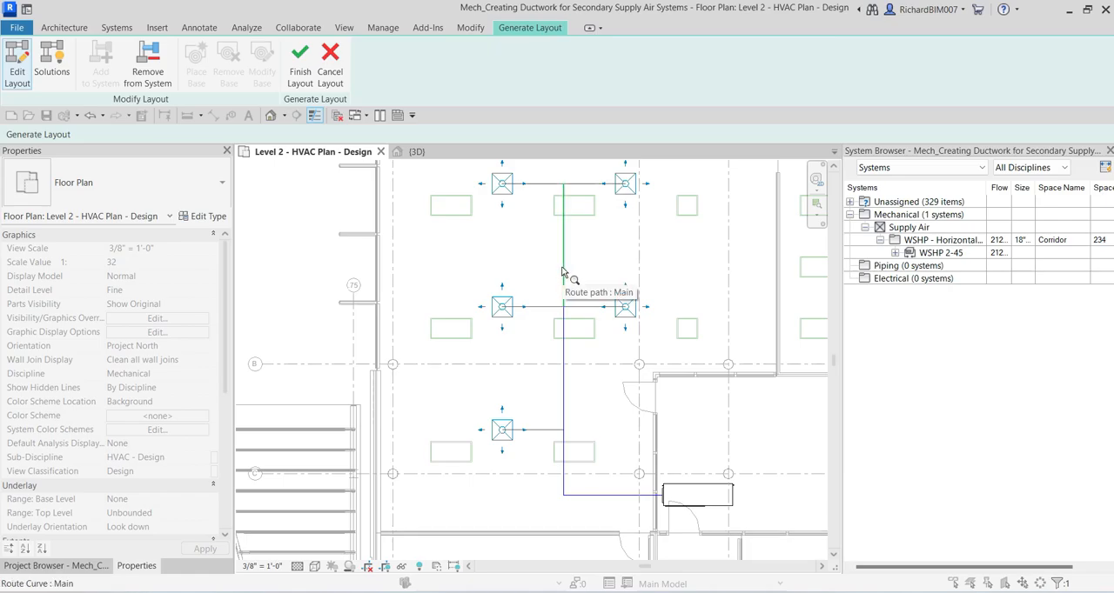
left_click(563, 359)
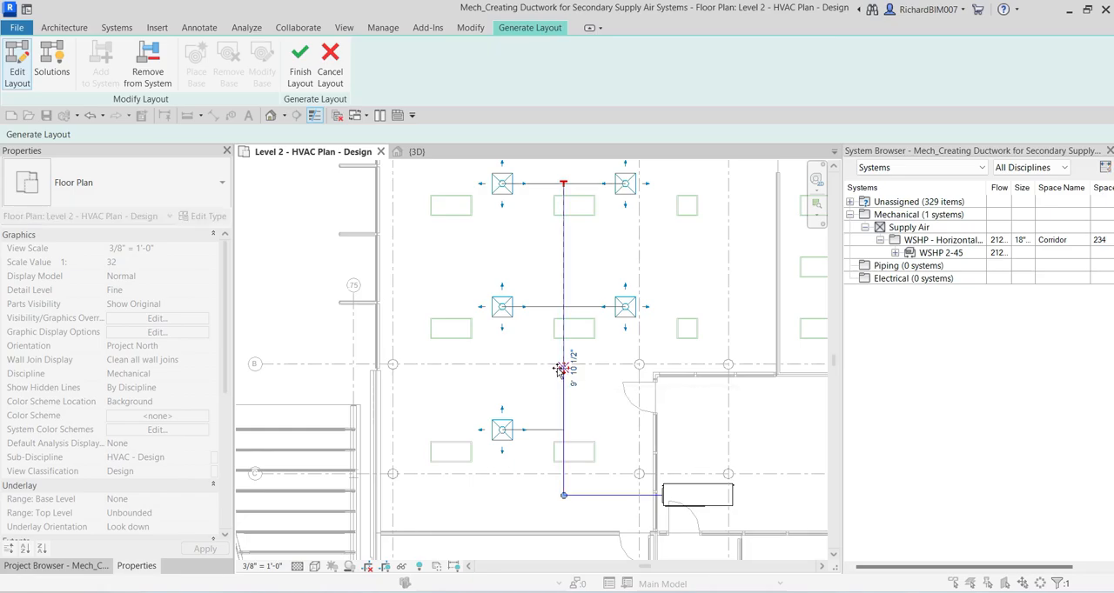
left_click_drag(564, 372, 546, 366)
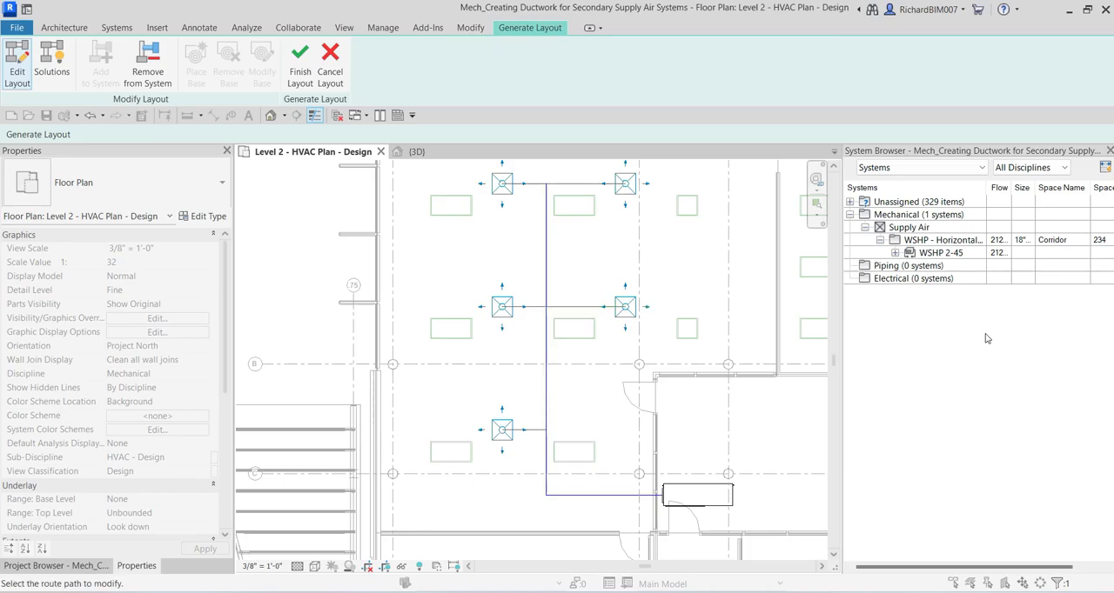
Step: Recheck the relocated main route path and finish the layout to generate the ductwork
left_click(546, 378)
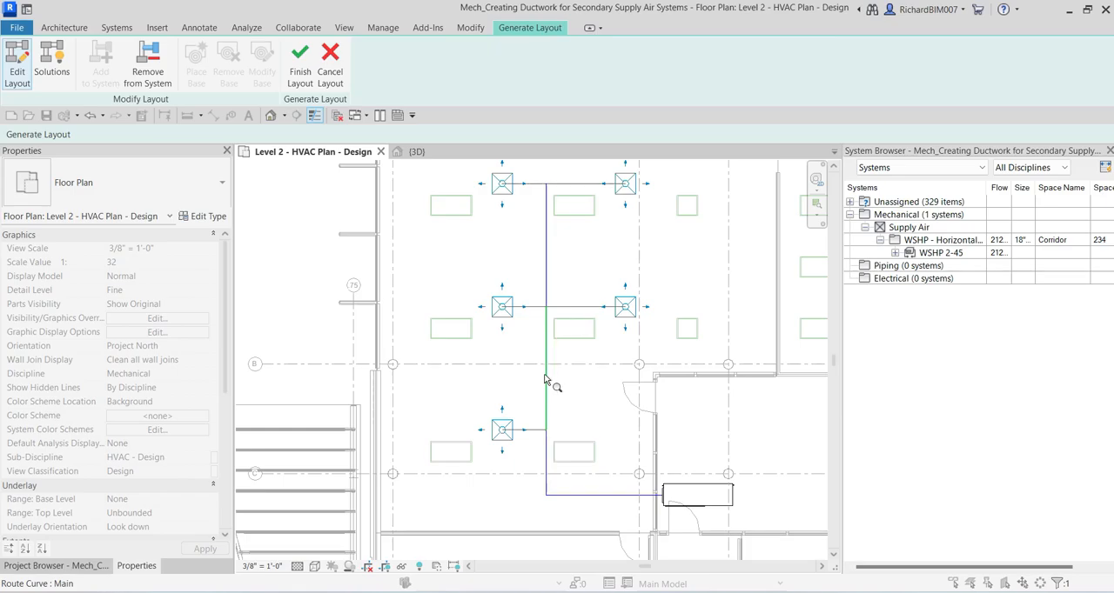
left_click(545, 375)
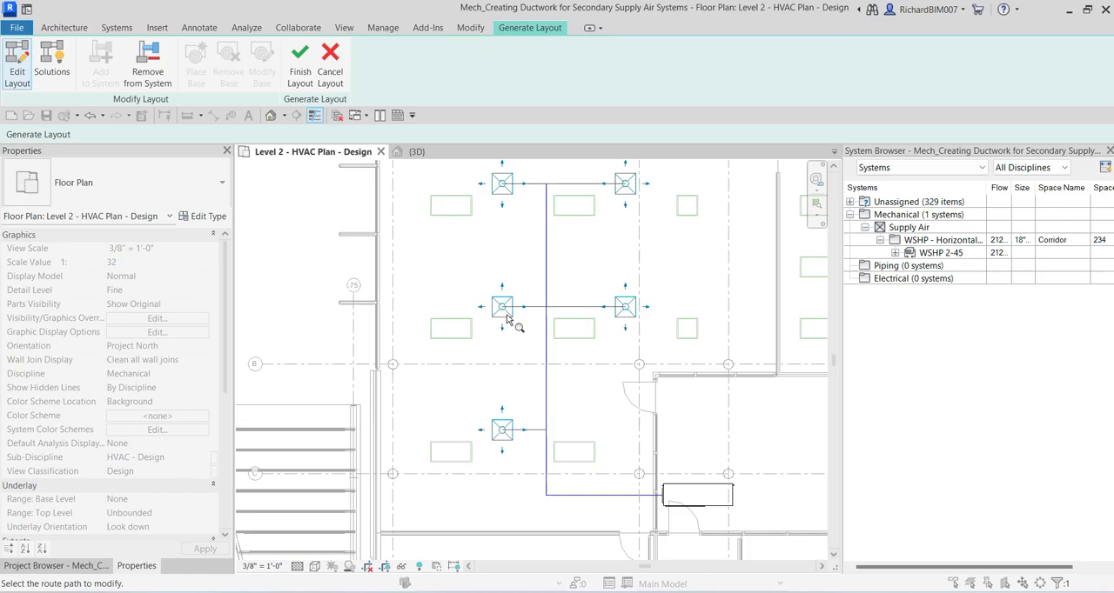
left_click(546, 352)
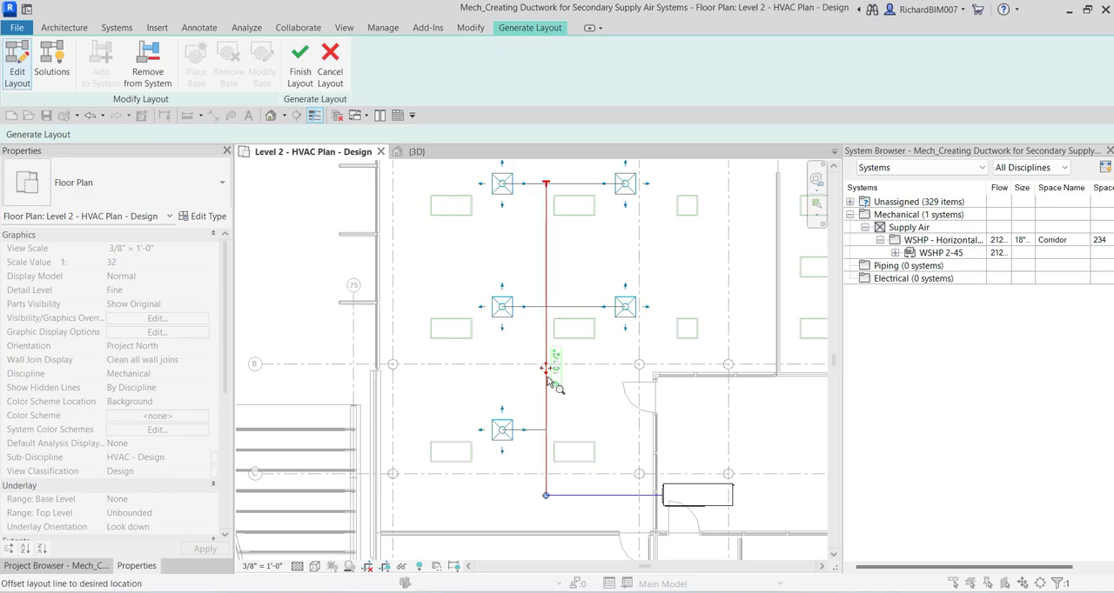
mouse_move(545, 369)
left_mouse_down()
mouse_move(524, 366)
mouse_move(546, 366)
left_mouse_up()
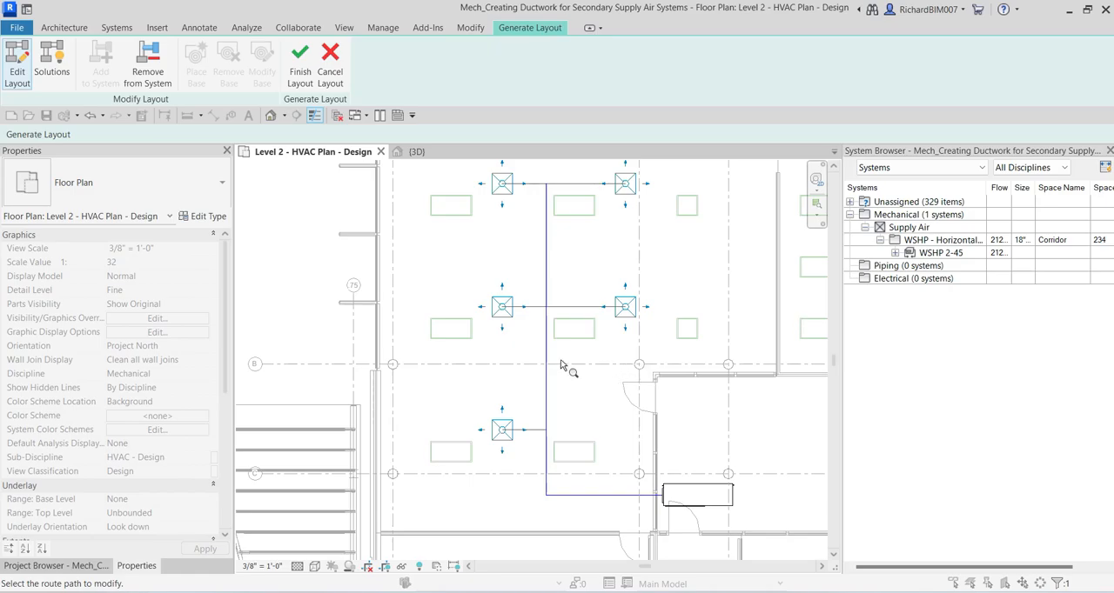
left_click(302, 71)
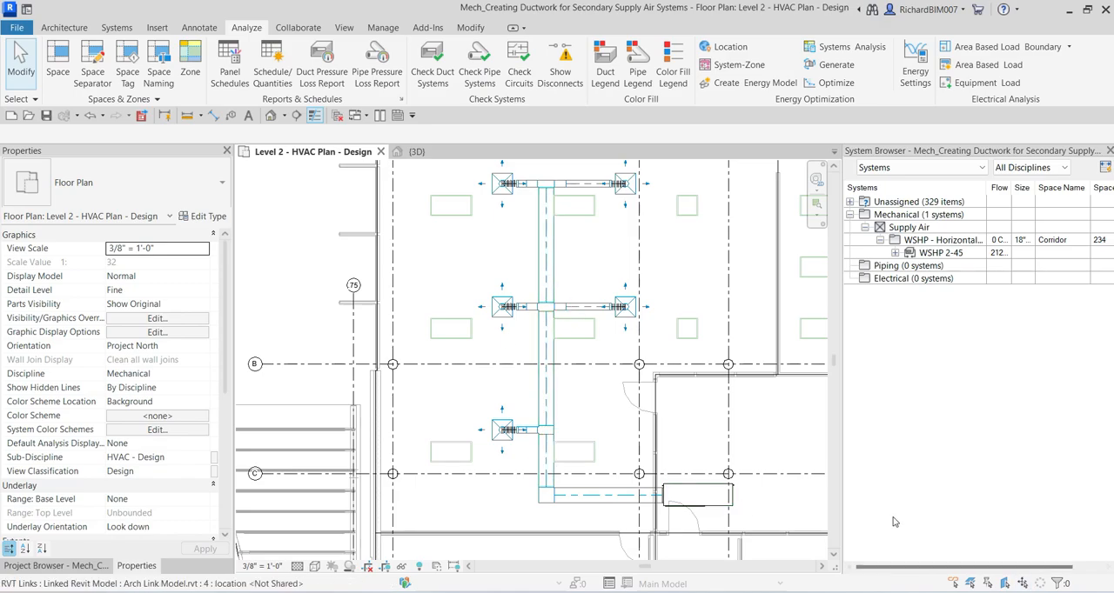
left_click(1014, 534)
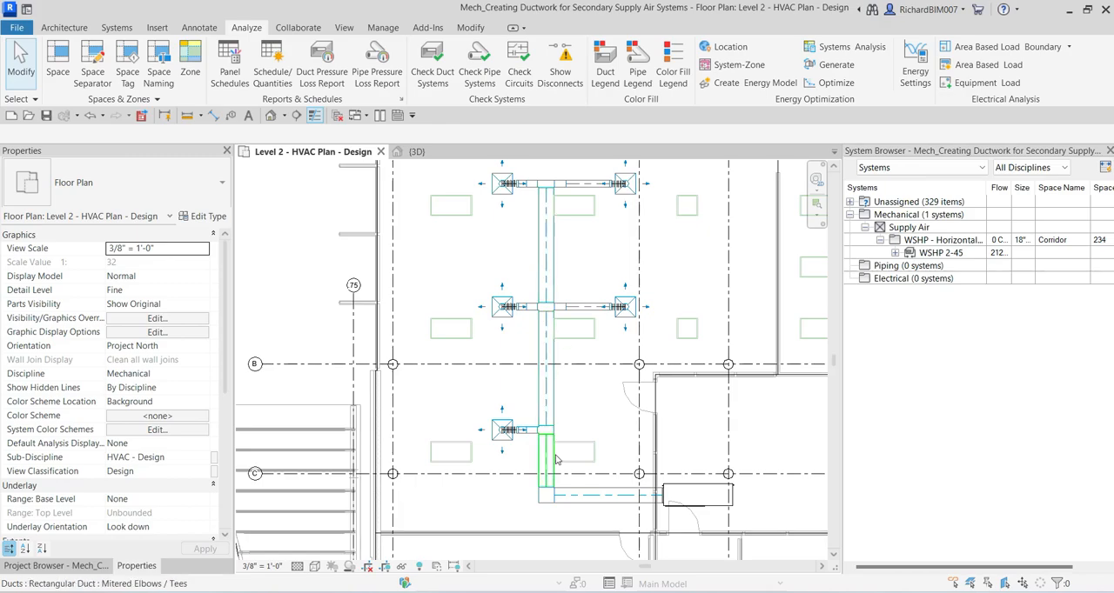
left_click(938, 228)
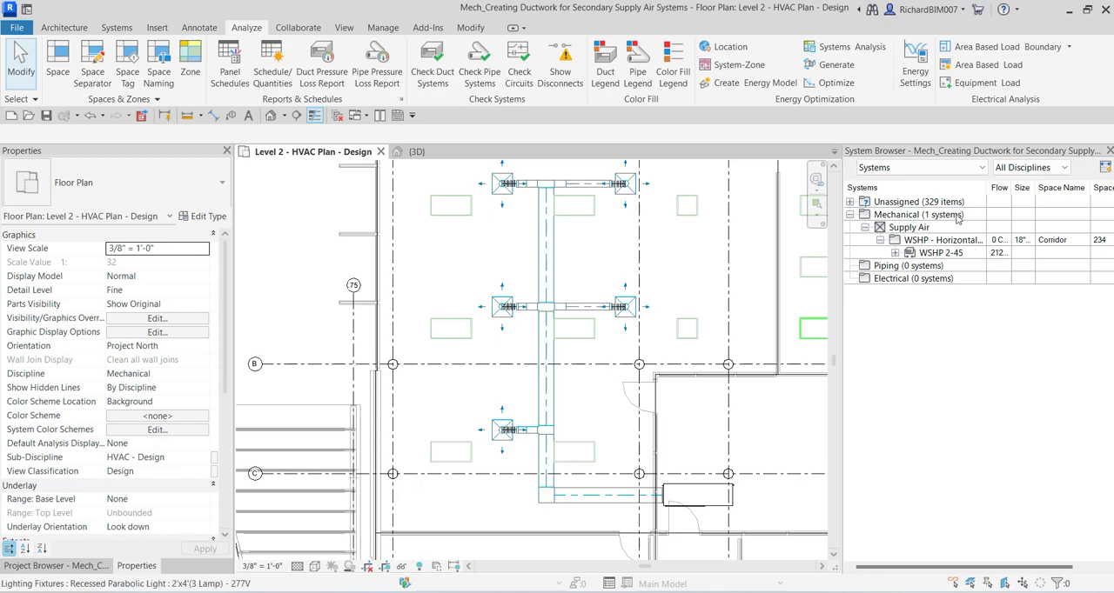
left_click(943, 268)
Step: Check the new ductwork's connectivity by cycling the highlight from the upper main duct segment through its branch to the network up to the equipment
scroll(617, 336, "down", 3)
middle_click_drag(617, 336, 583, 342)
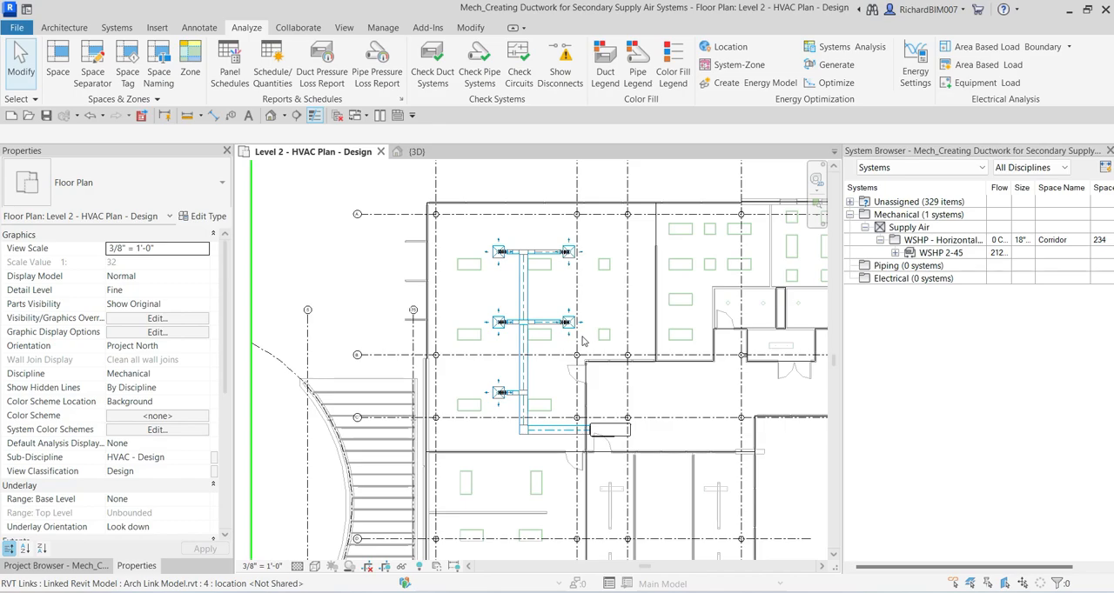
scroll(504, 346, "up", 2)
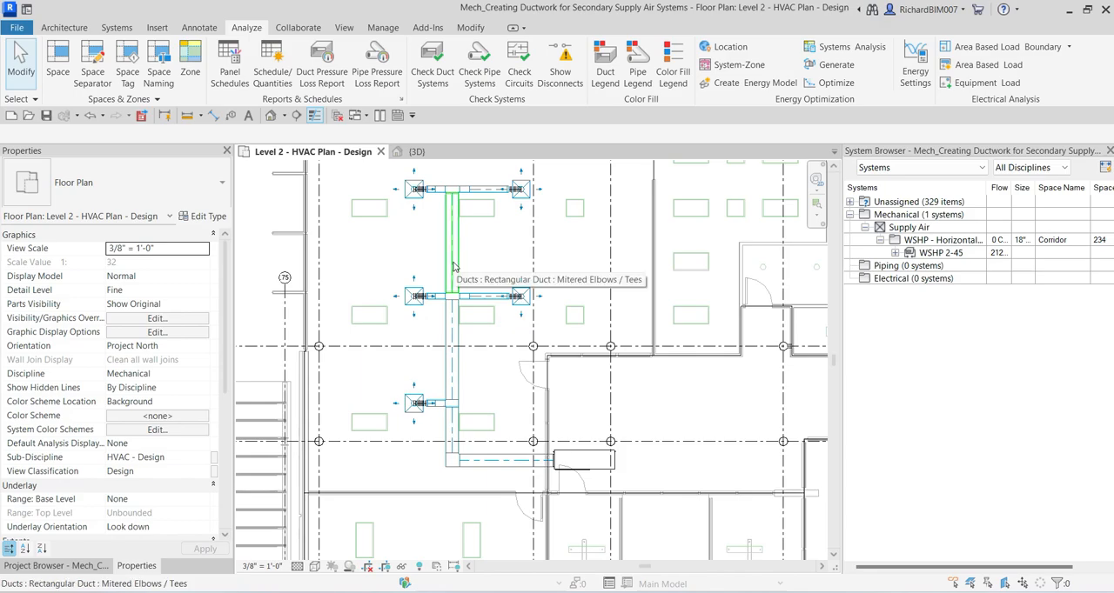
key("Tab")
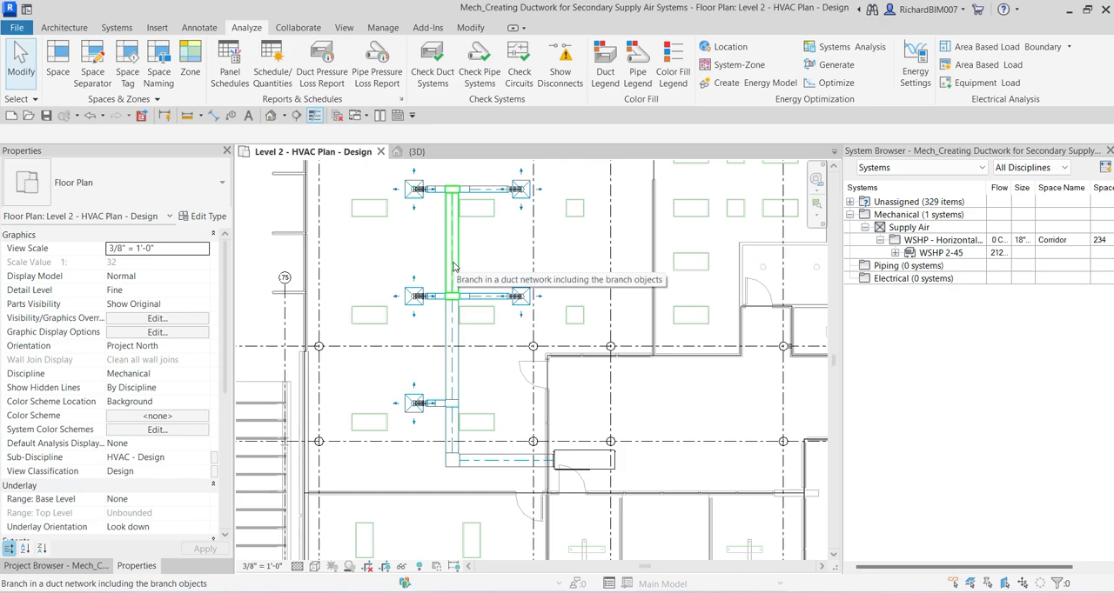
key("Tab")
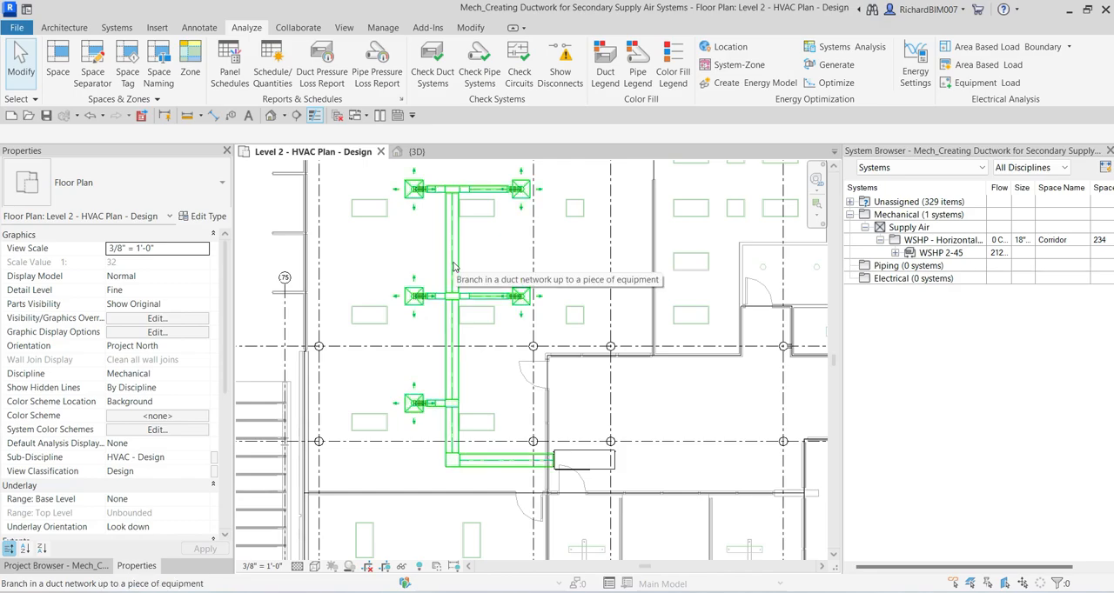
key("Tab")
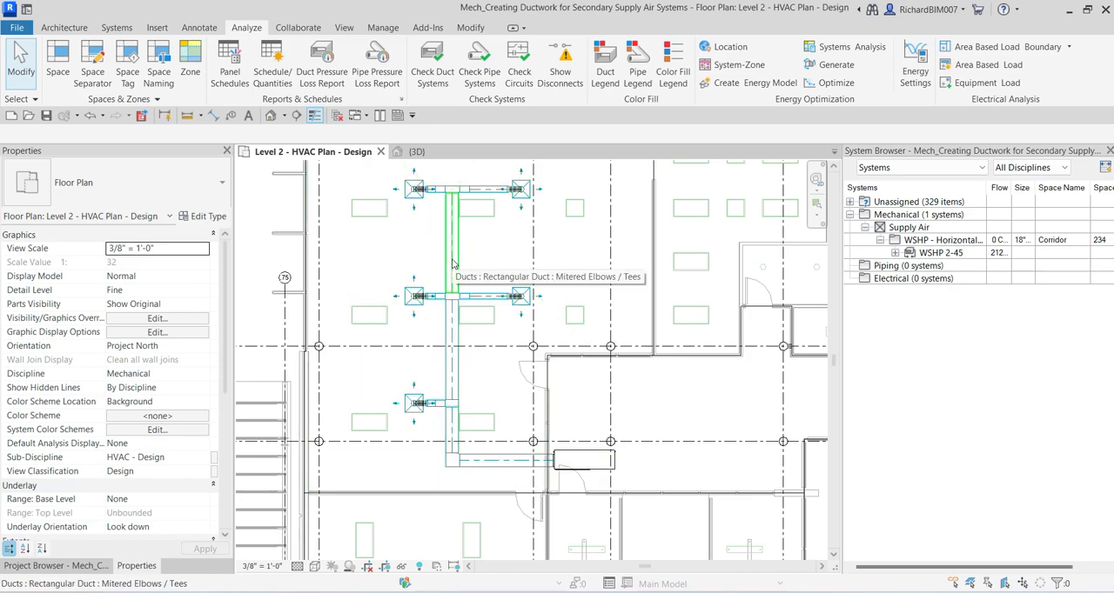
key("Tab")
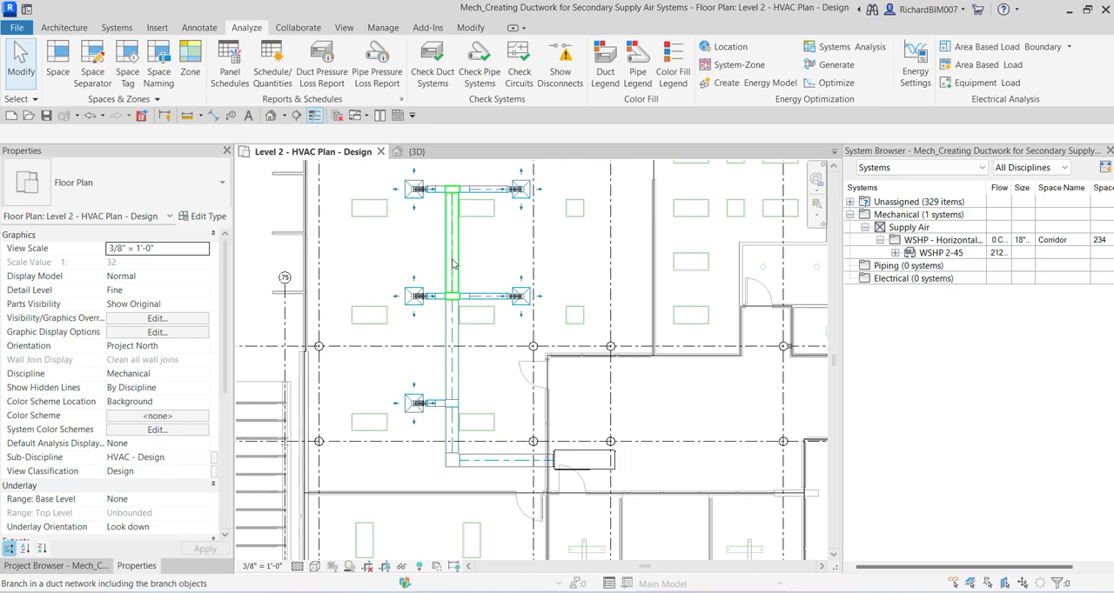
key("Tab")
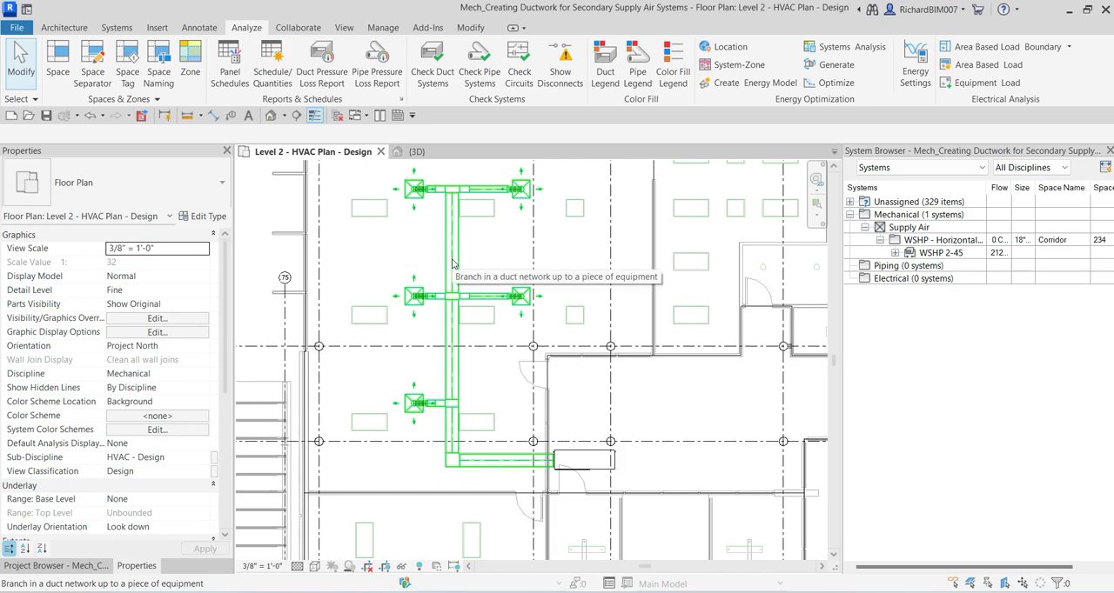
key("Tab")
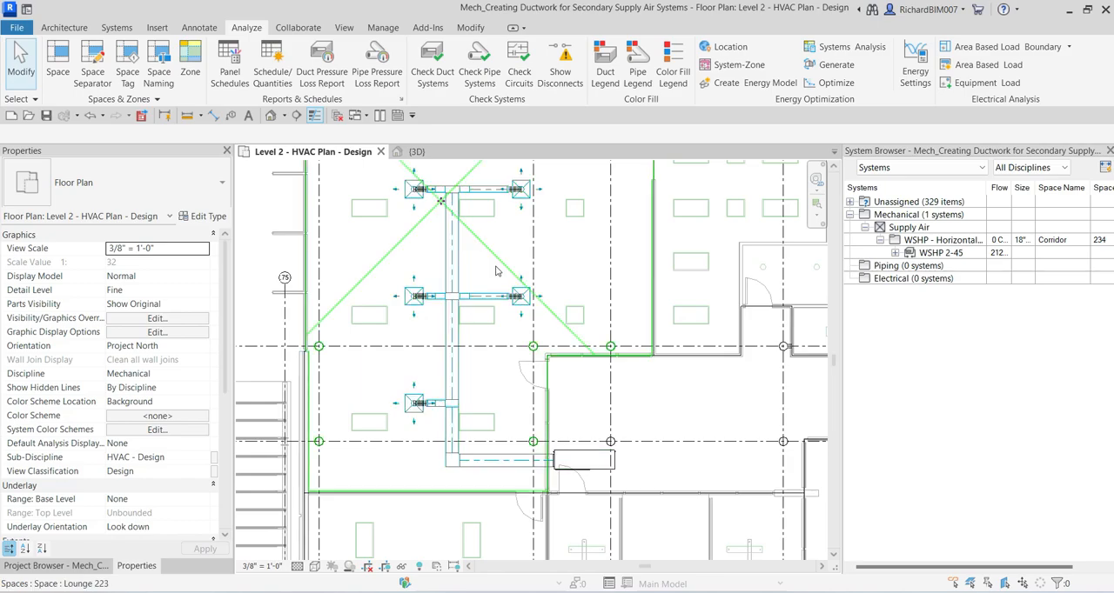
key("Escape")
Step: Place a duct legend in the empty area outside the stairwell at the building's upper-right corner
scroll(474, 276, "down", 3)
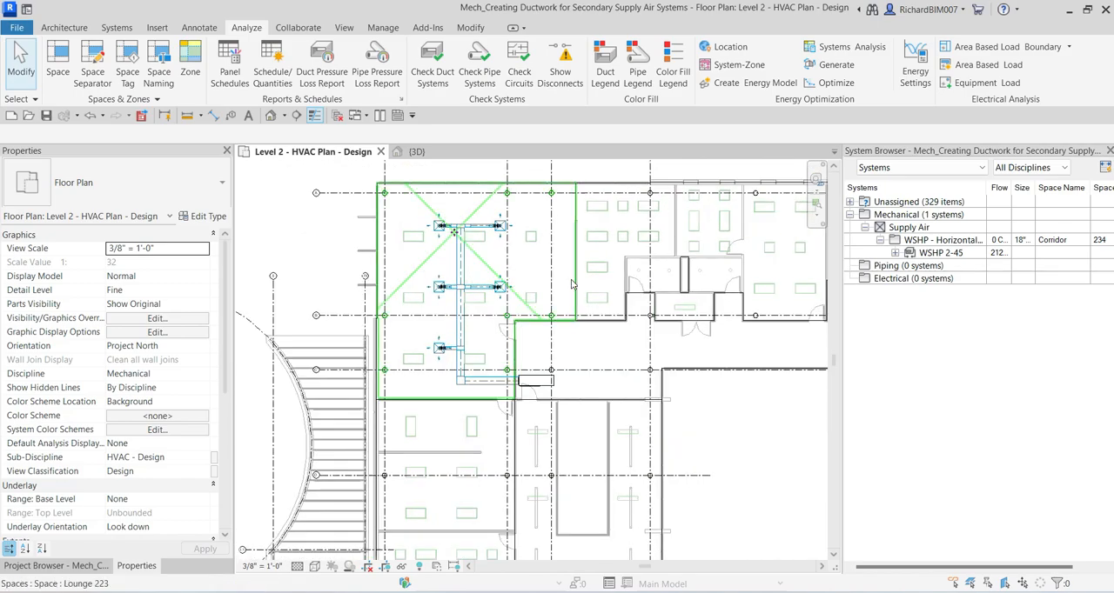
middle_click_drag(515, 272, 406, 294)
scroll(453, 288, "down", 2)
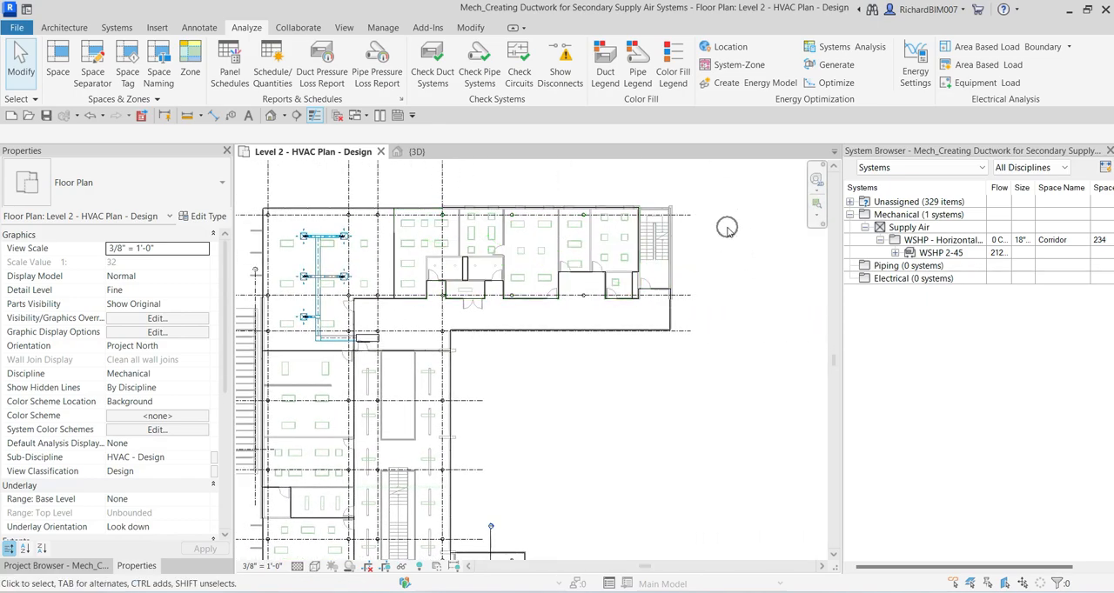
scroll(726, 228, "up", 3)
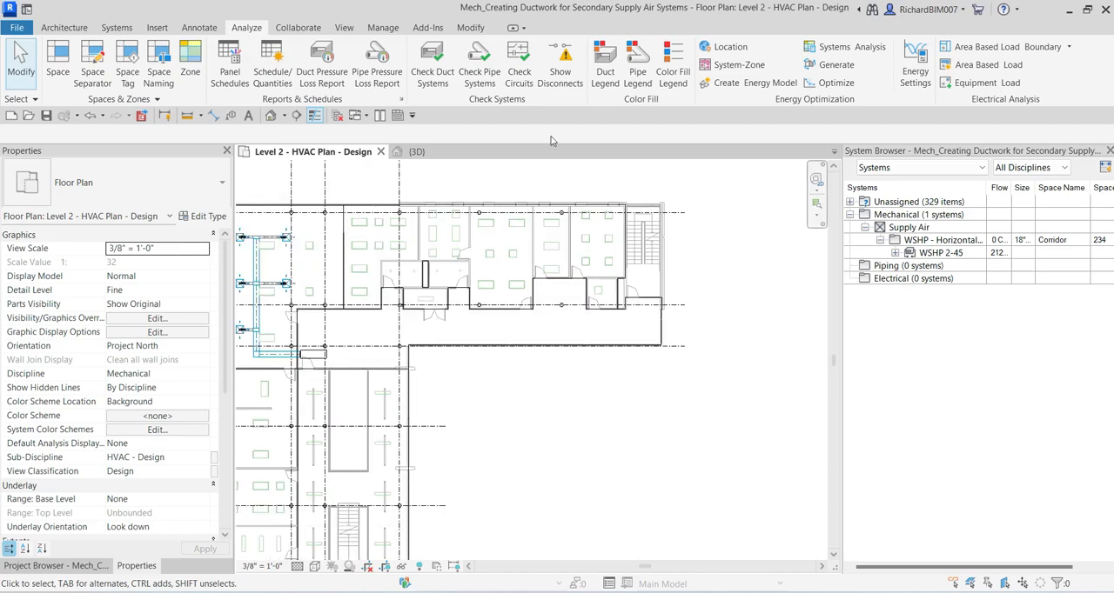
key("ctrl")
key("ctrl")
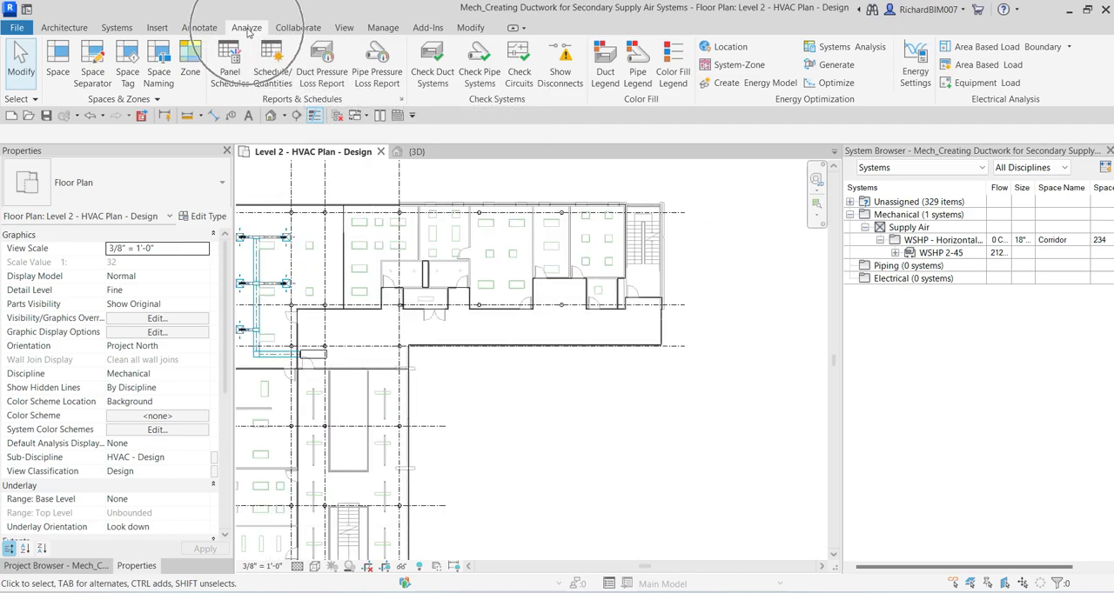
key("ctrl")
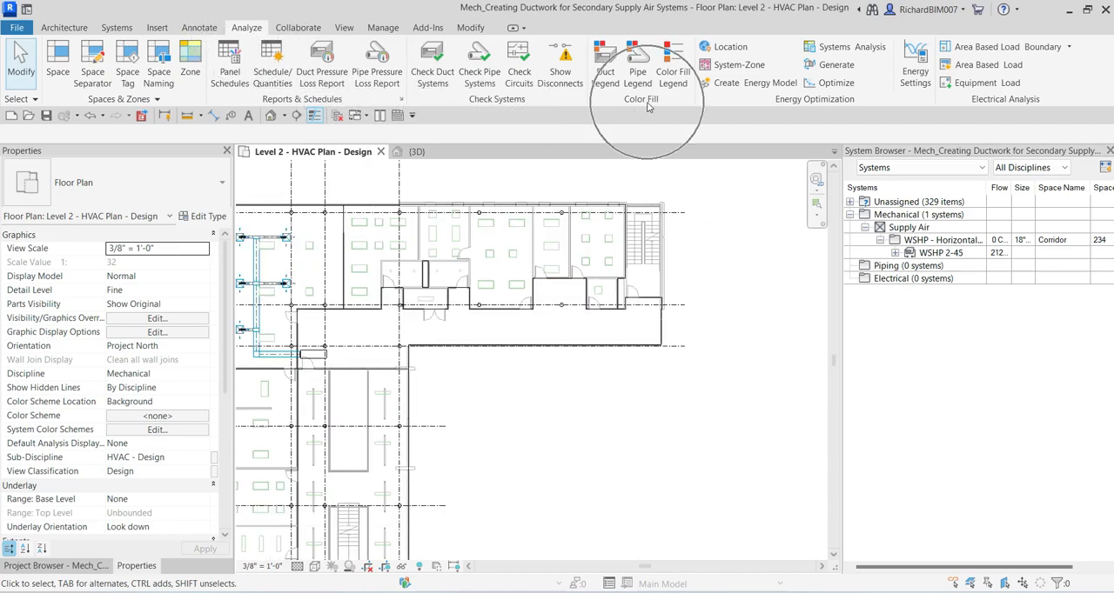
key("ctrl")
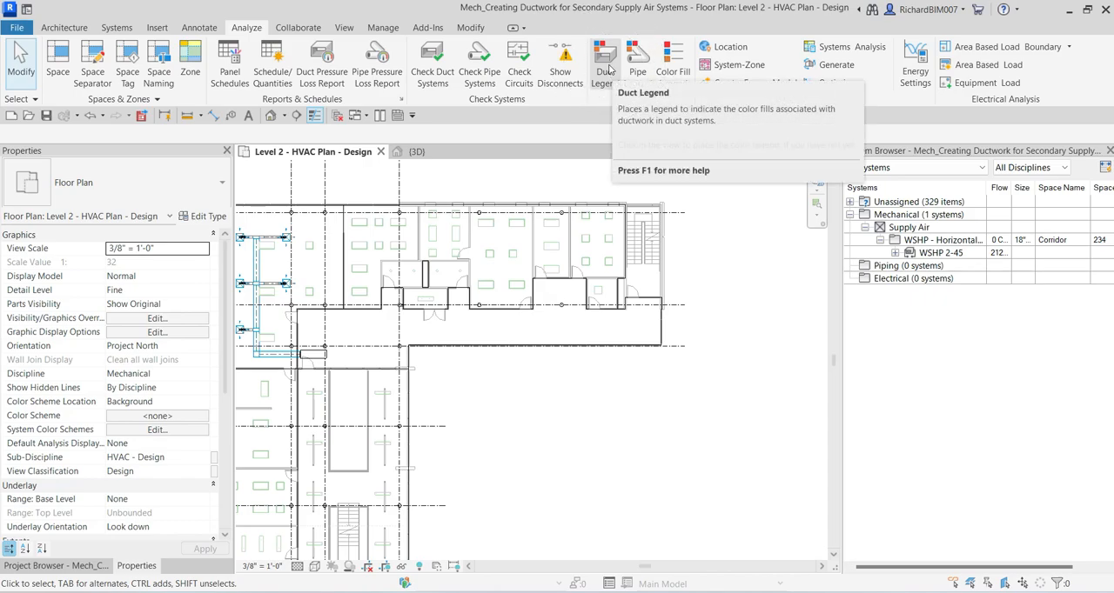
left_click(609, 70)
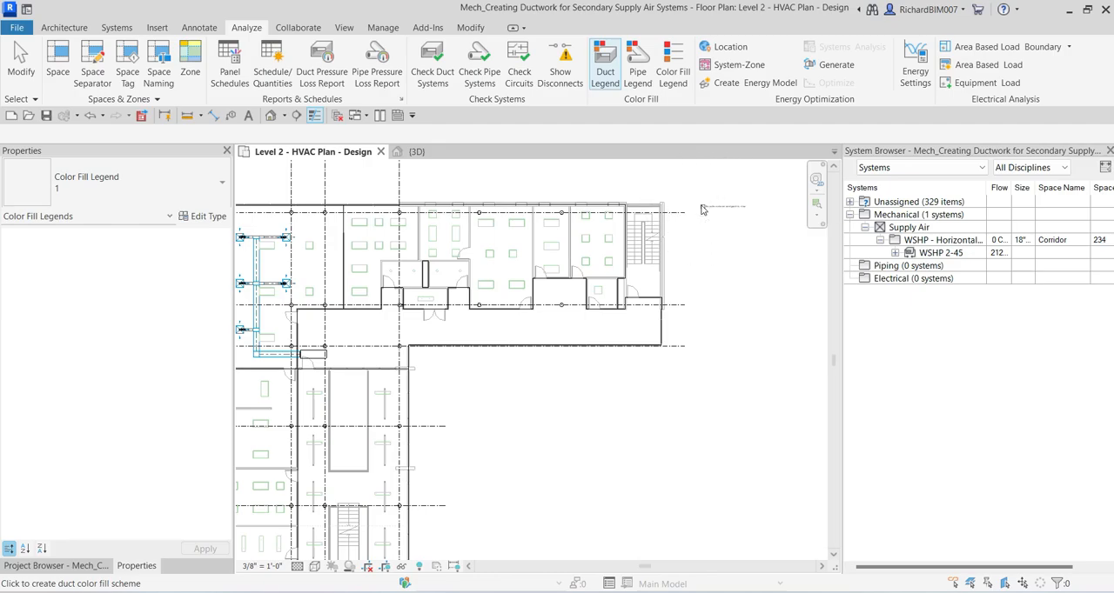
left_click(703, 210)
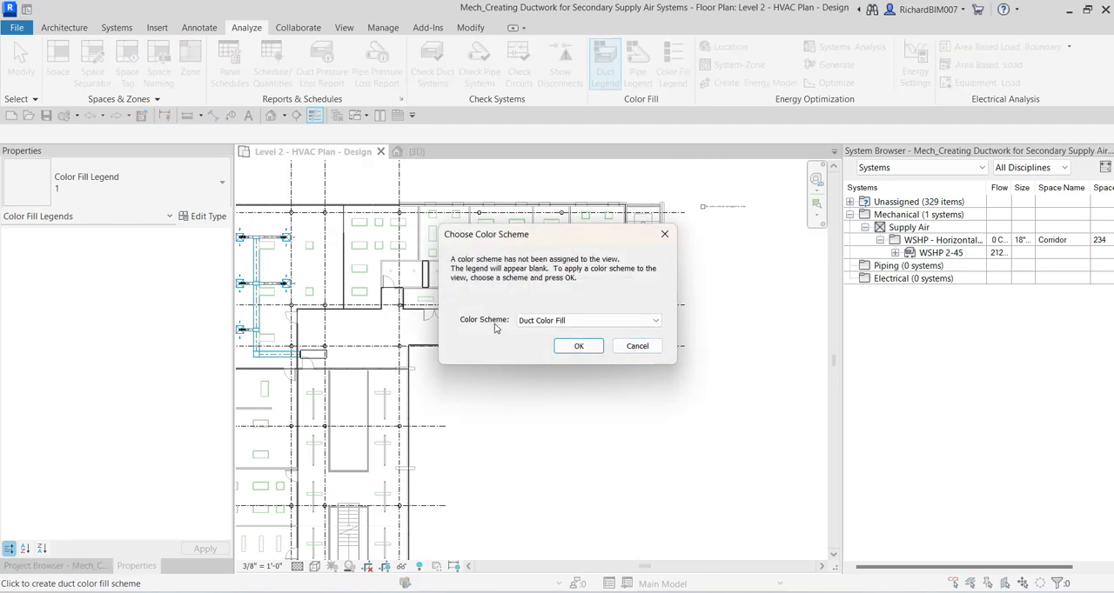
Step: Assign the Duct Color Fill - Flow color scheme to the view
left_click(565, 322)
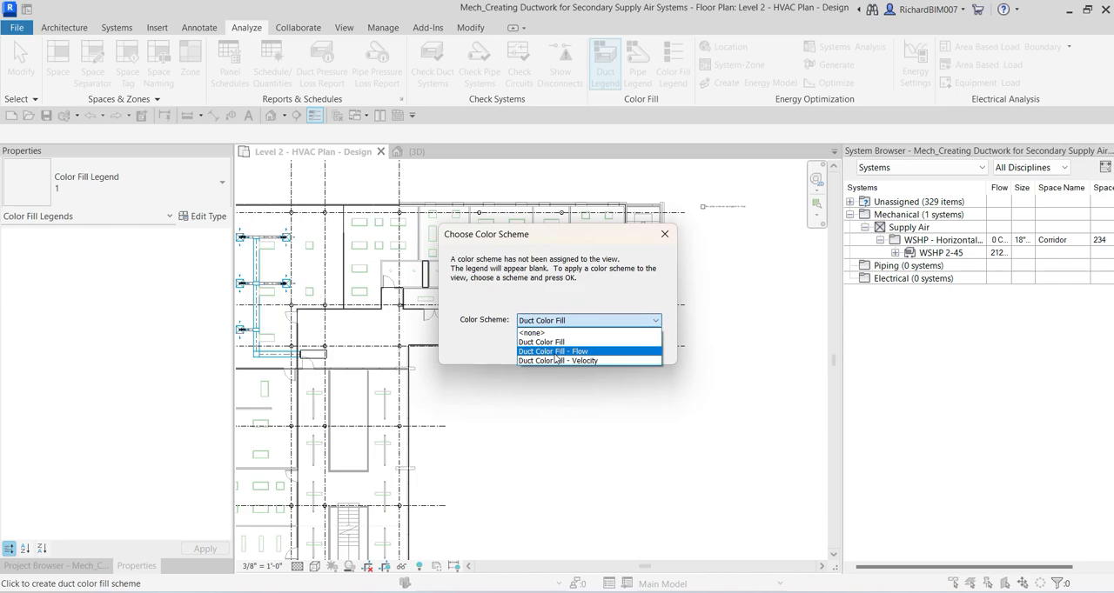
left_click(554, 352)
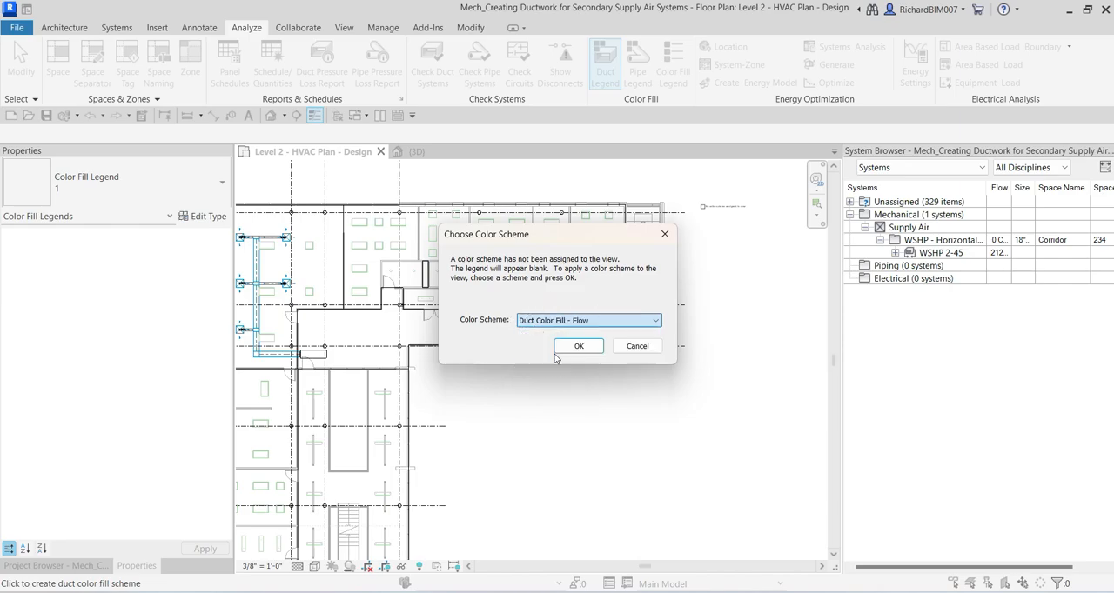
left_click(578, 345)
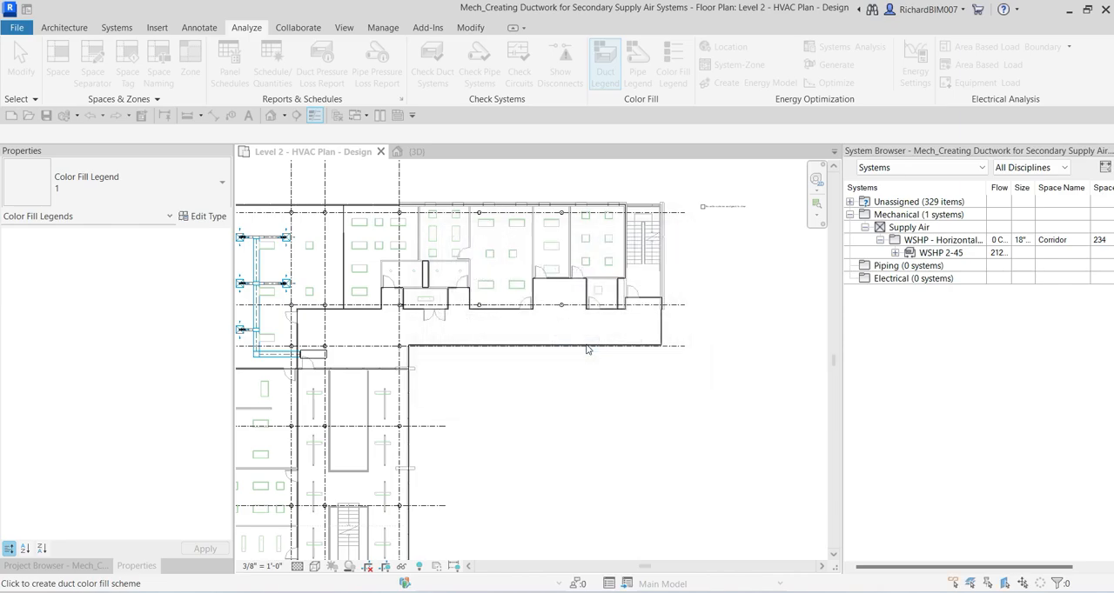
Step: Examine the flow colors on the main and branch ducts and the matching CFM entries in the legend
scroll(373, 281, "up", 5)
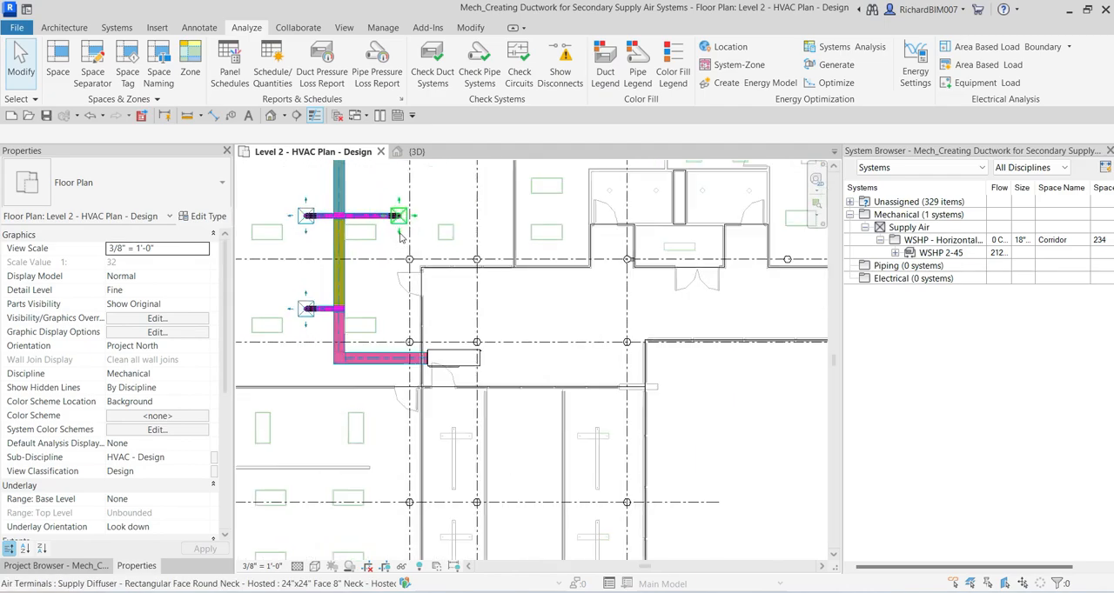
scroll(371, 277, "up", 1)
middle_click_drag(364, 279, 434, 444)
scroll(361, 253, "down", 5)
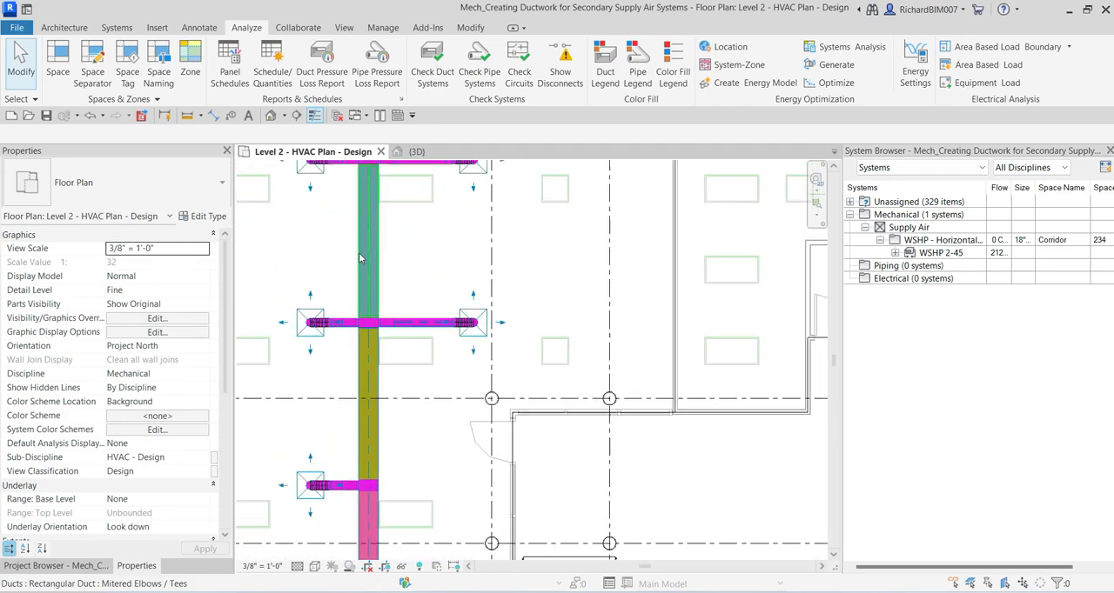
scroll(391, 275, "down", 4)
middle_click_drag(554, 303, 379, 306)
scroll(665, 214, "up", 4)
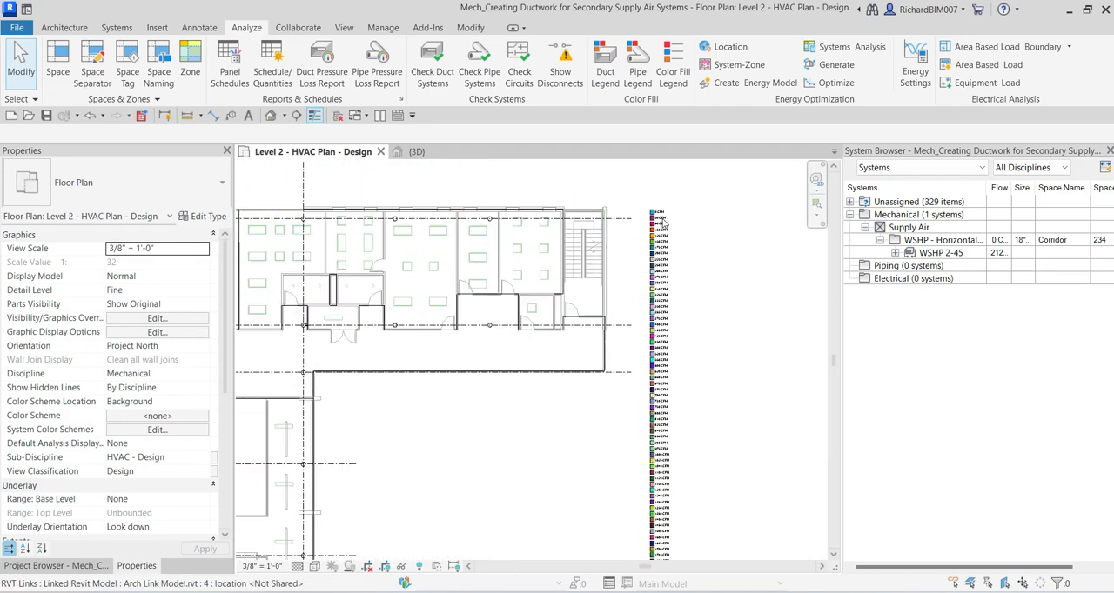
scroll(665, 214, "up", 5)
middle_click_drag(647, 434, 614, 315)
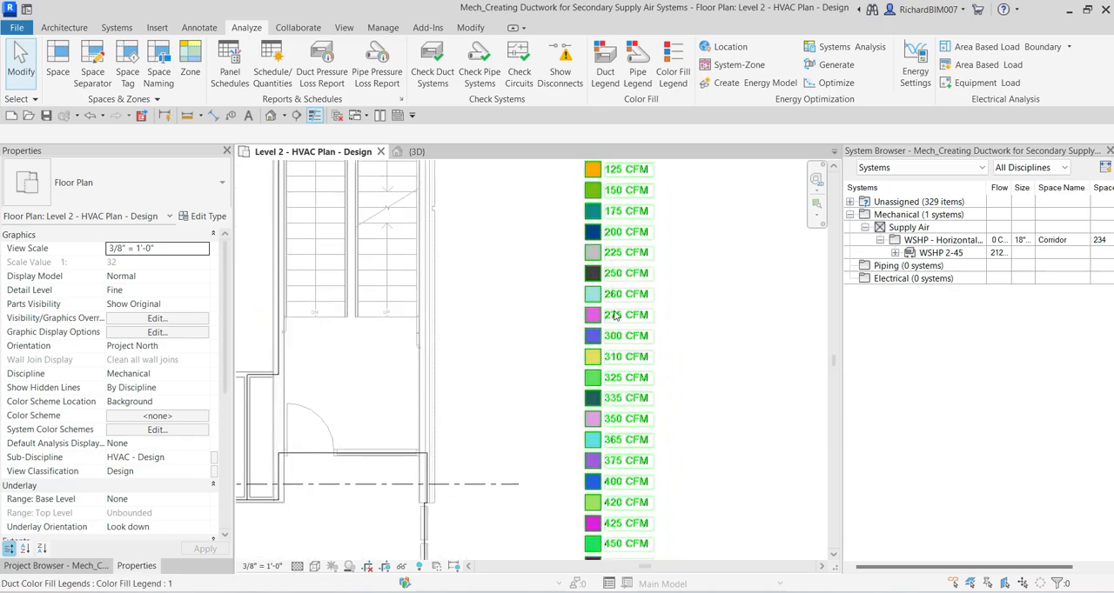
Step: Set the duct legend type's Values Displayed to By View
scroll(615, 316, "down", 6)
scroll(614, 317, "down", 3)
middle_click_drag(617, 487, 712, 435)
scroll(627, 347, "up", 1)
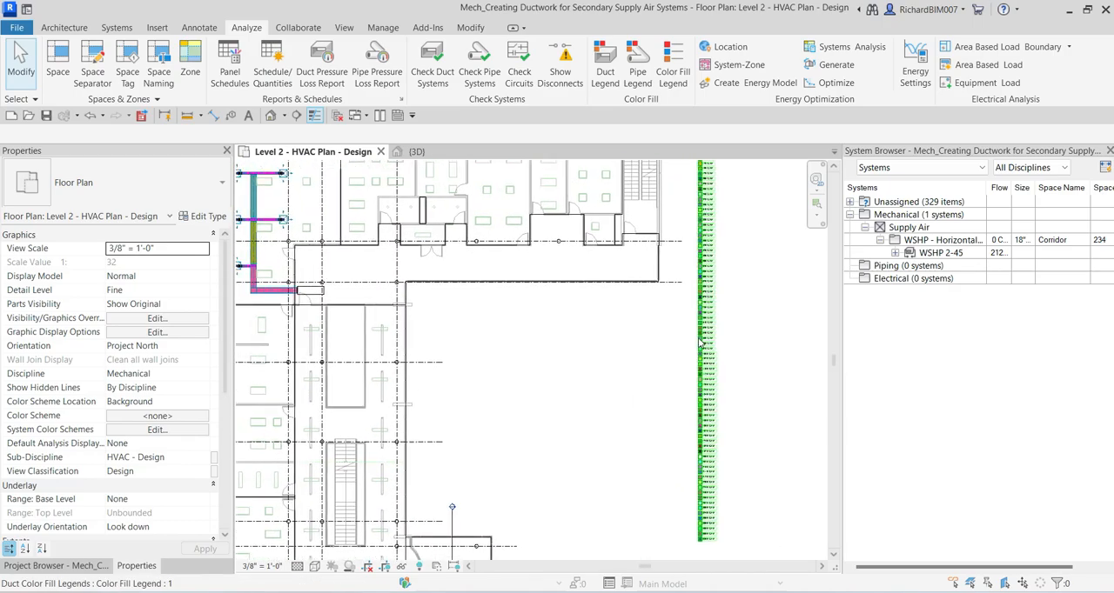
left_click(710, 273)
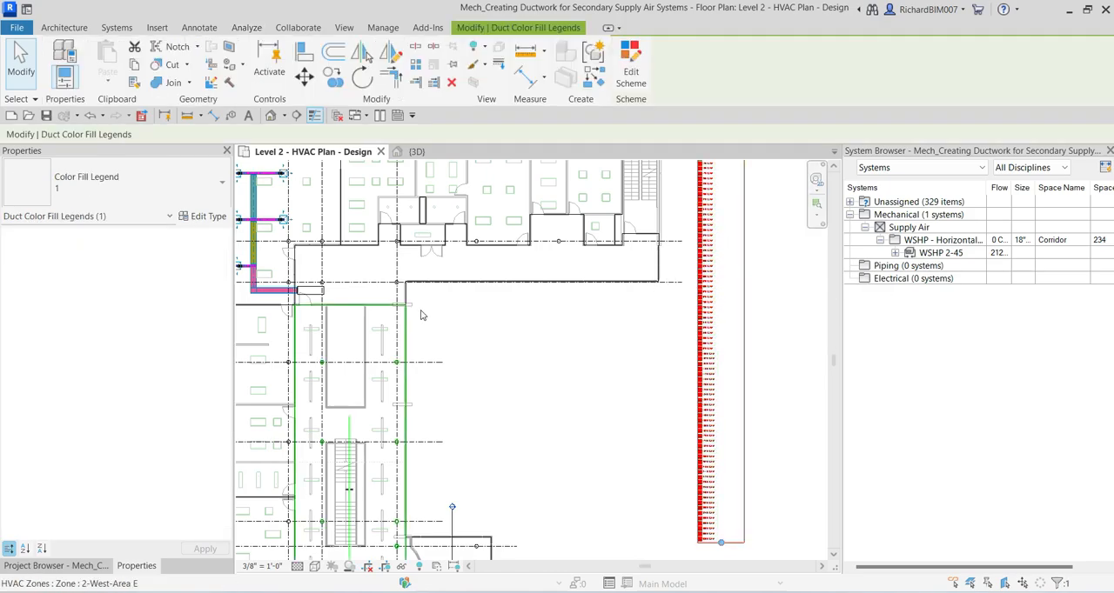
left_click(209, 216)
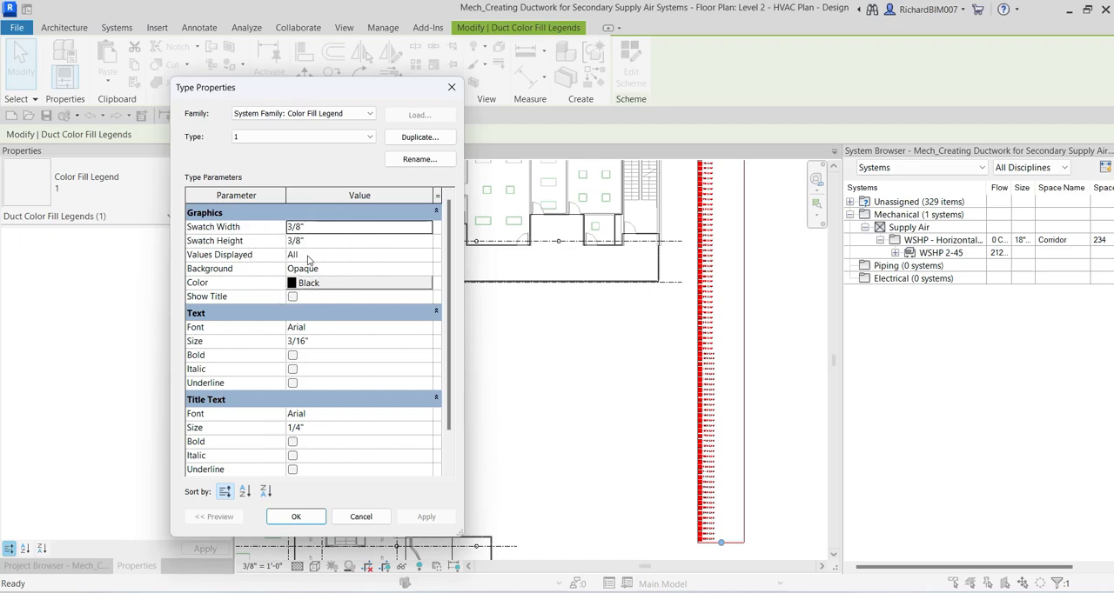
left_click(307, 255)
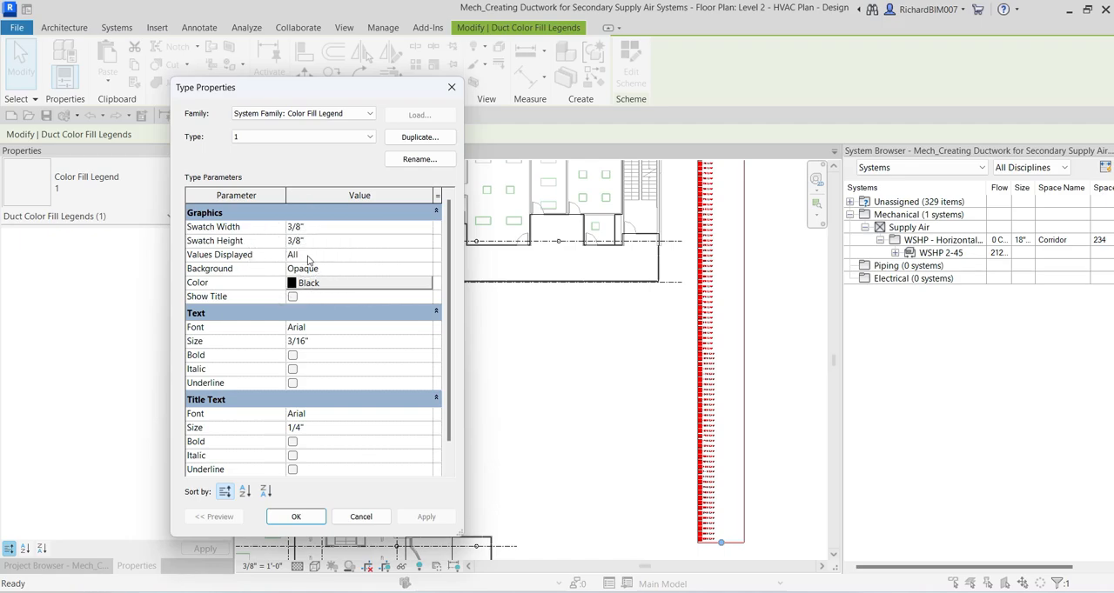
left_click(426, 256)
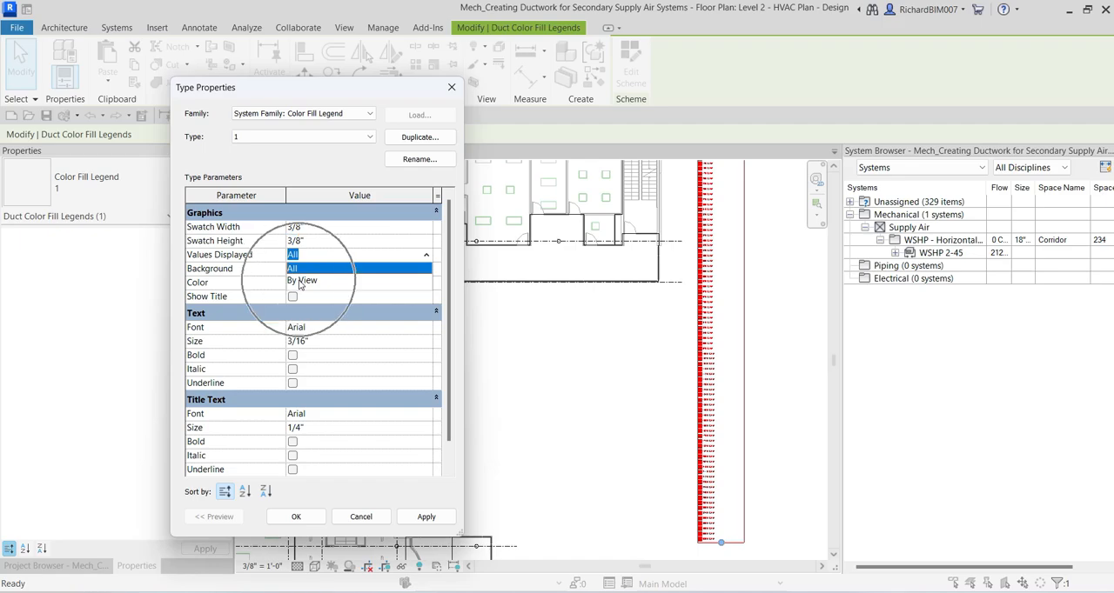
left_click(301, 281)
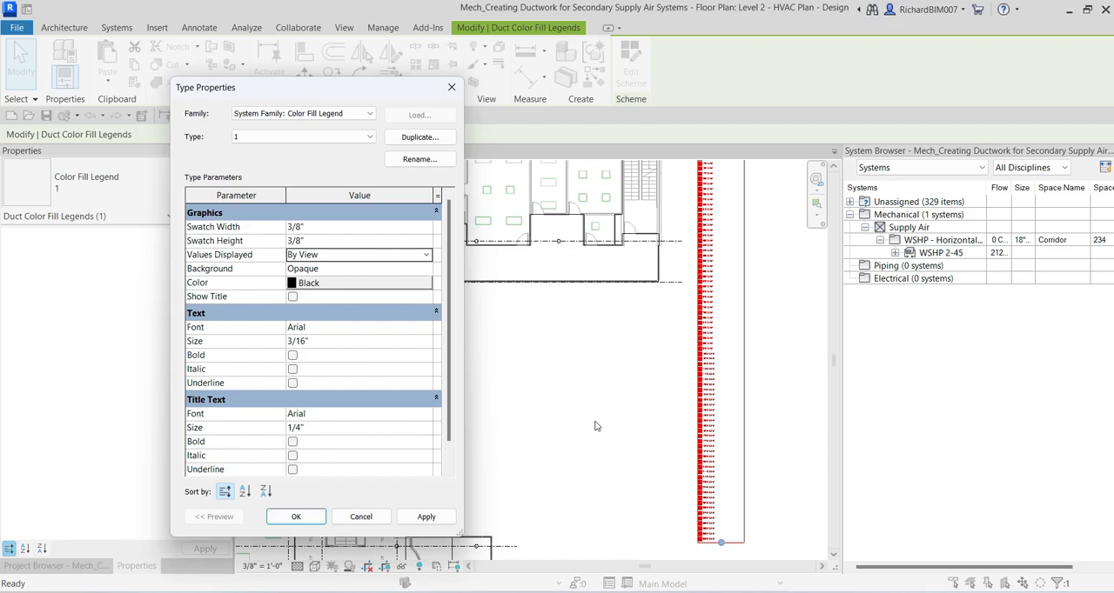
left_click(294, 519)
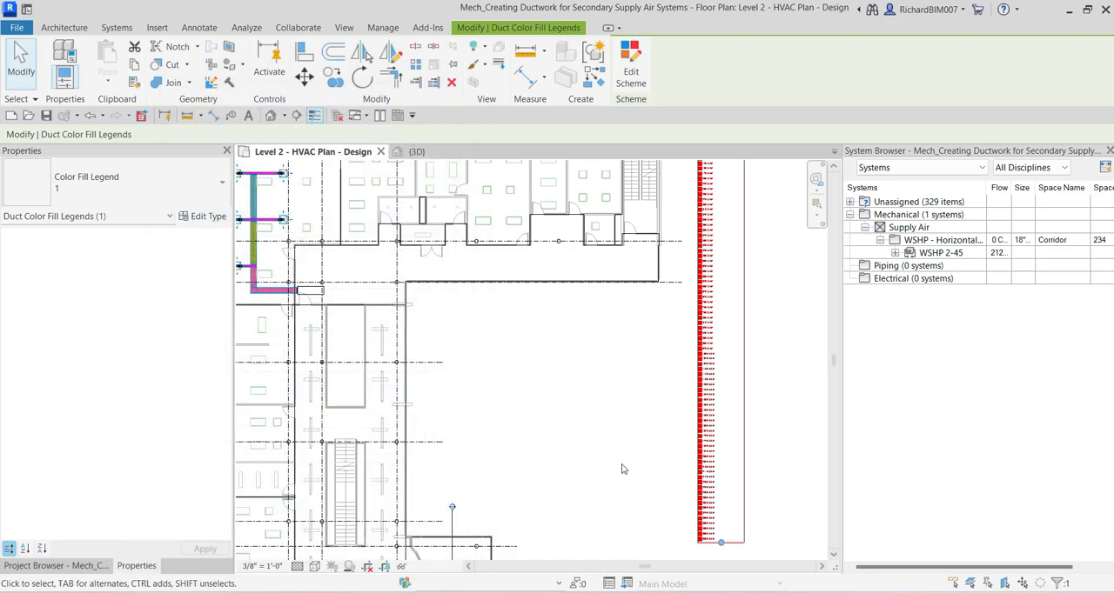
Step: Move the duct legend to the empty area outside the building's upper-left corner and shorten its frame around the entries
scroll(703, 487, "down", 5)
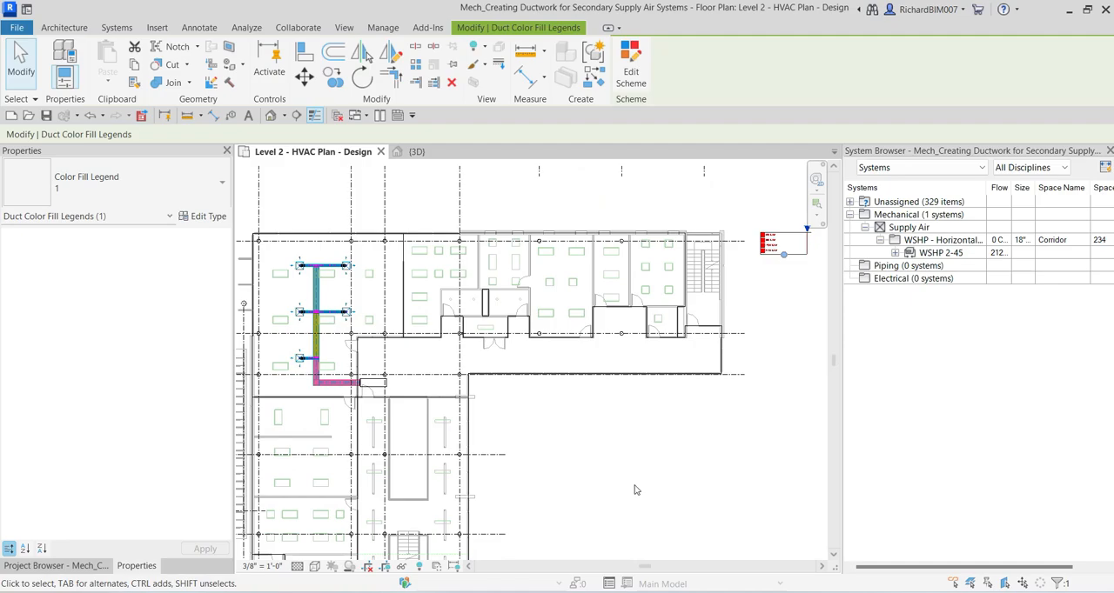
scroll(726, 385, "up", 8)
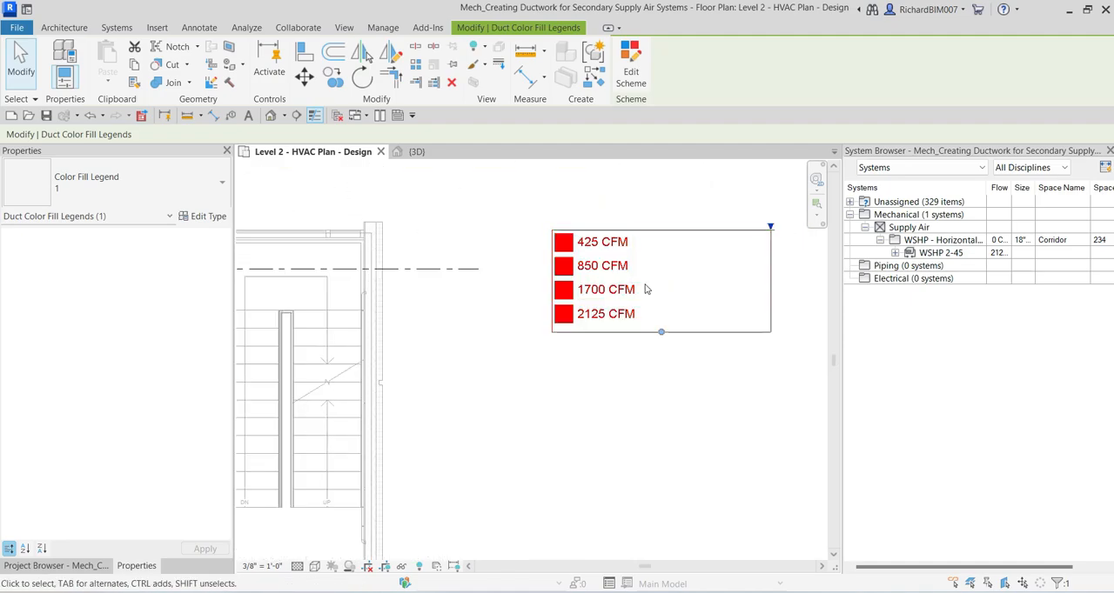
scroll(600, 251, "up", 3)
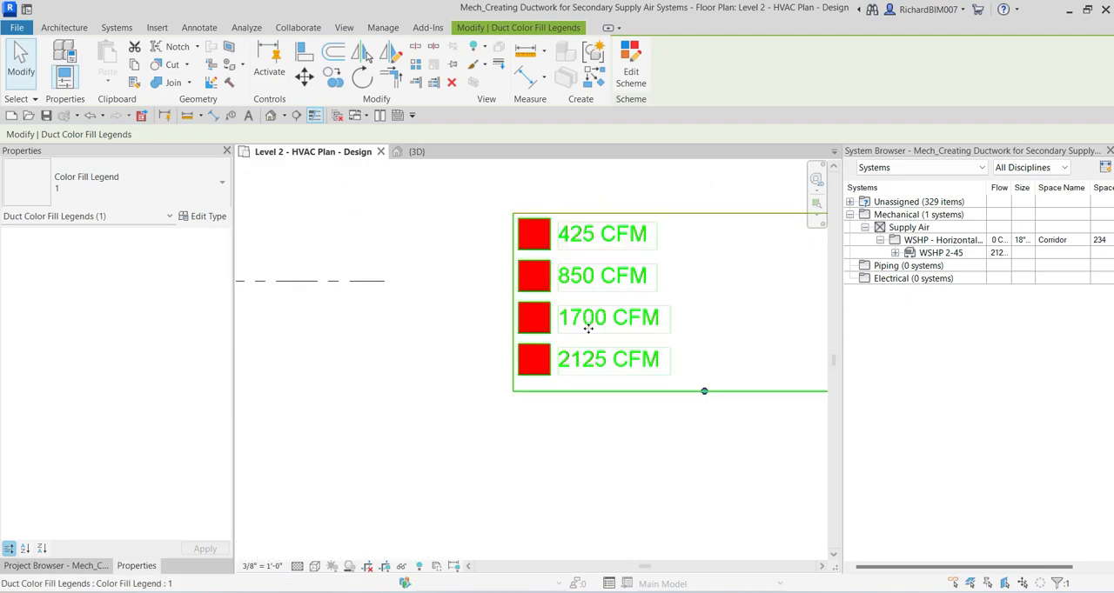
scroll(656, 386, "down", 8)
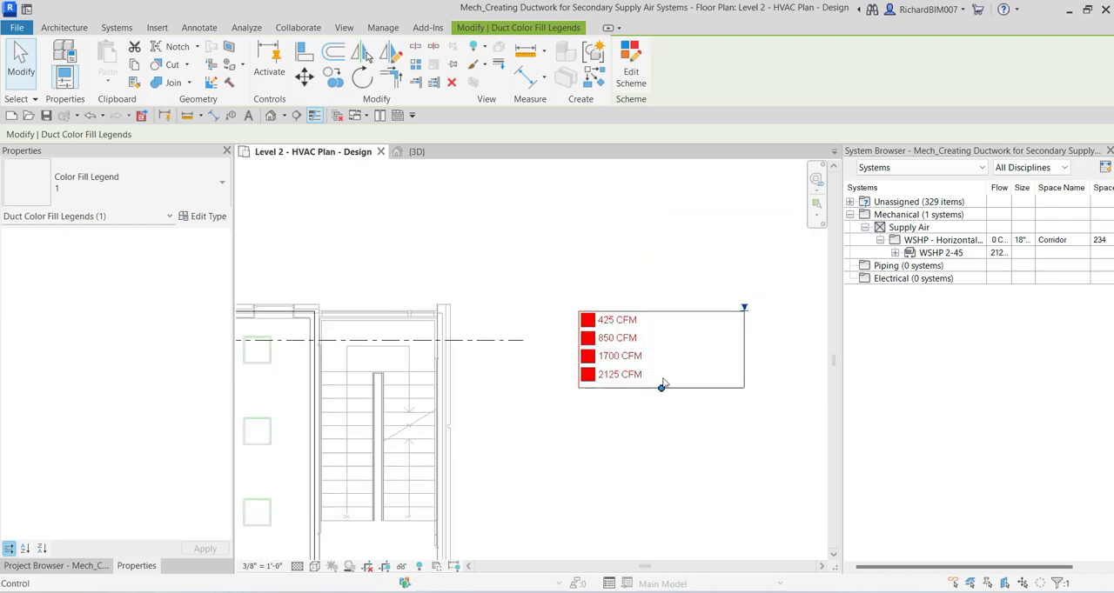
scroll(514, 367, "up", 6)
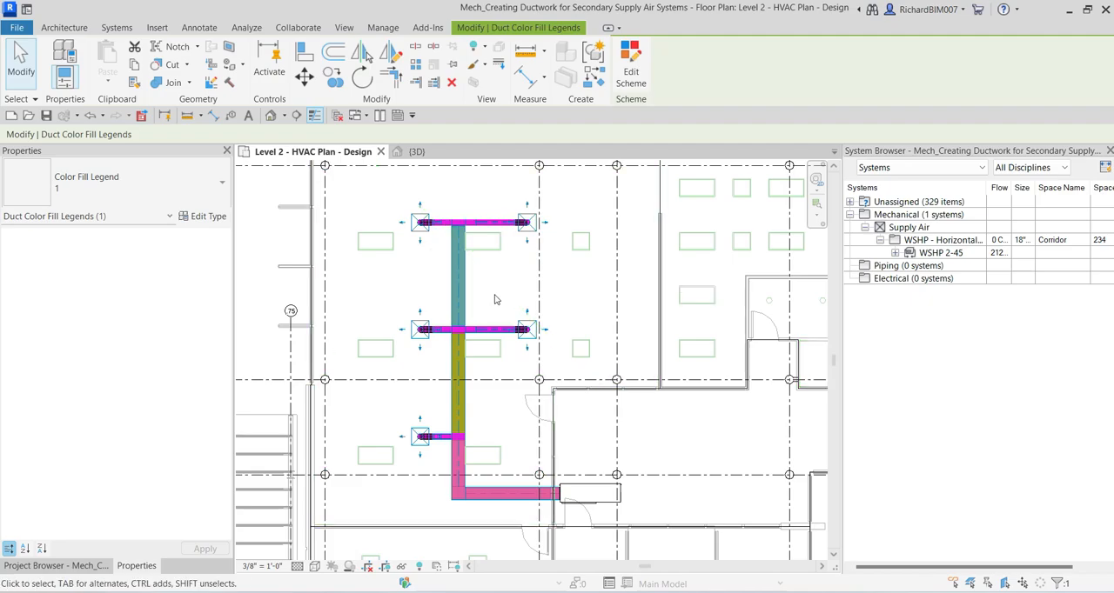
scroll(464, 322, "down", 4)
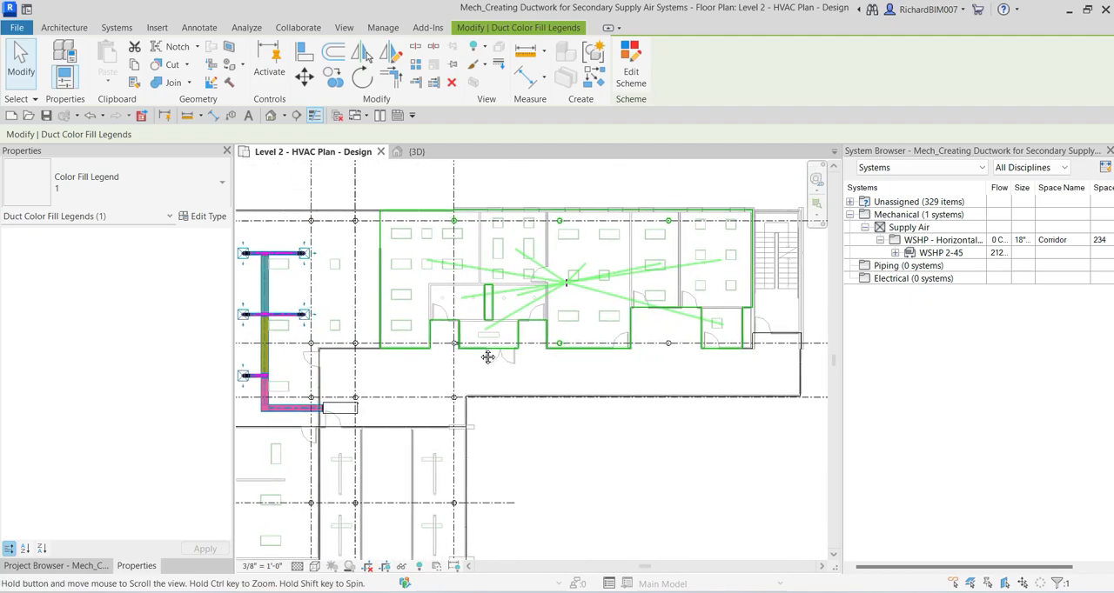
scroll(488, 355, "down", 3)
middle_click_drag(672, 296, 727, 291)
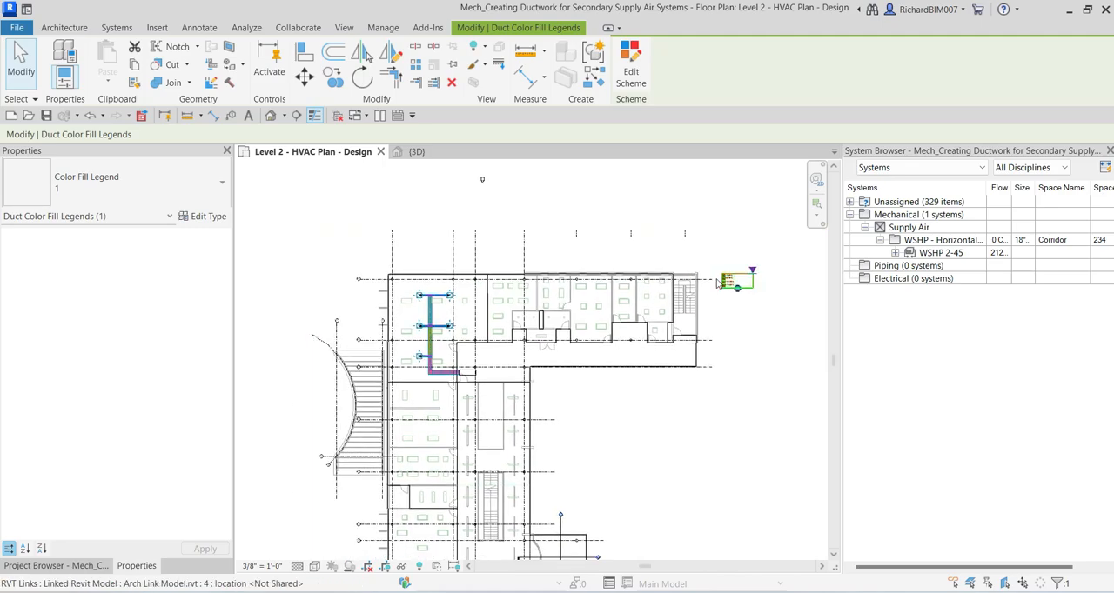
key("Escape")
left_click(726, 276)
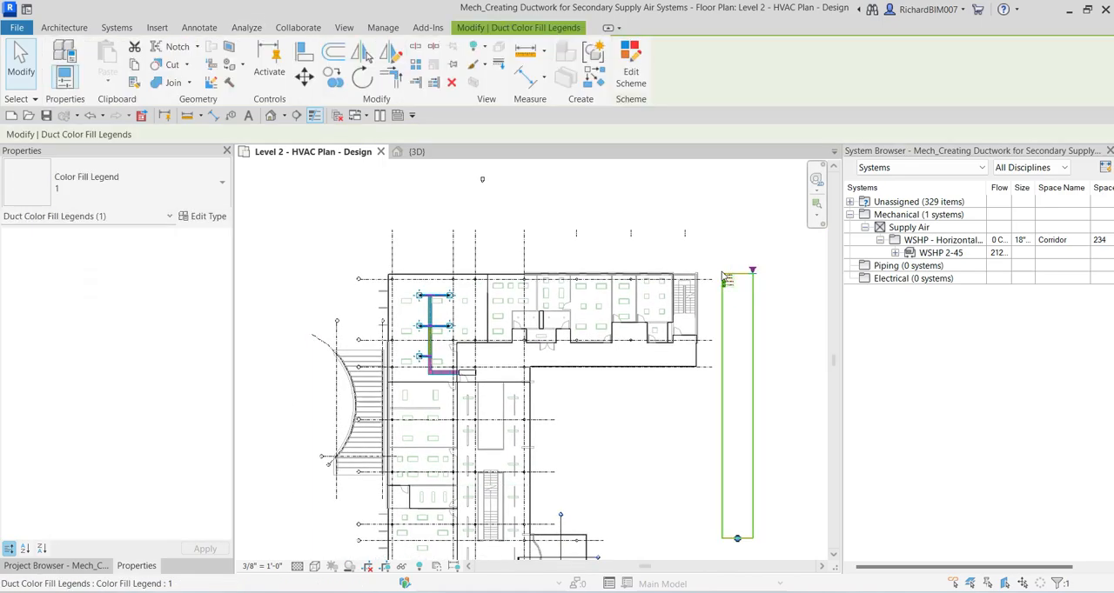
left_click_drag(739, 543, 352, 295)
scroll(361, 301, "up", 7)
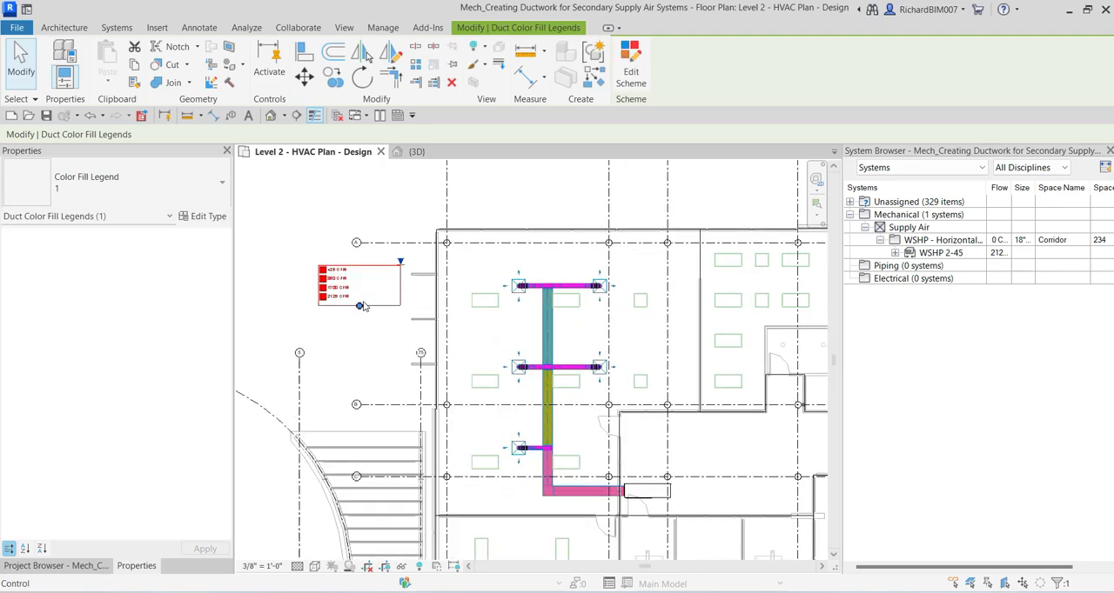
left_click(300, 212)
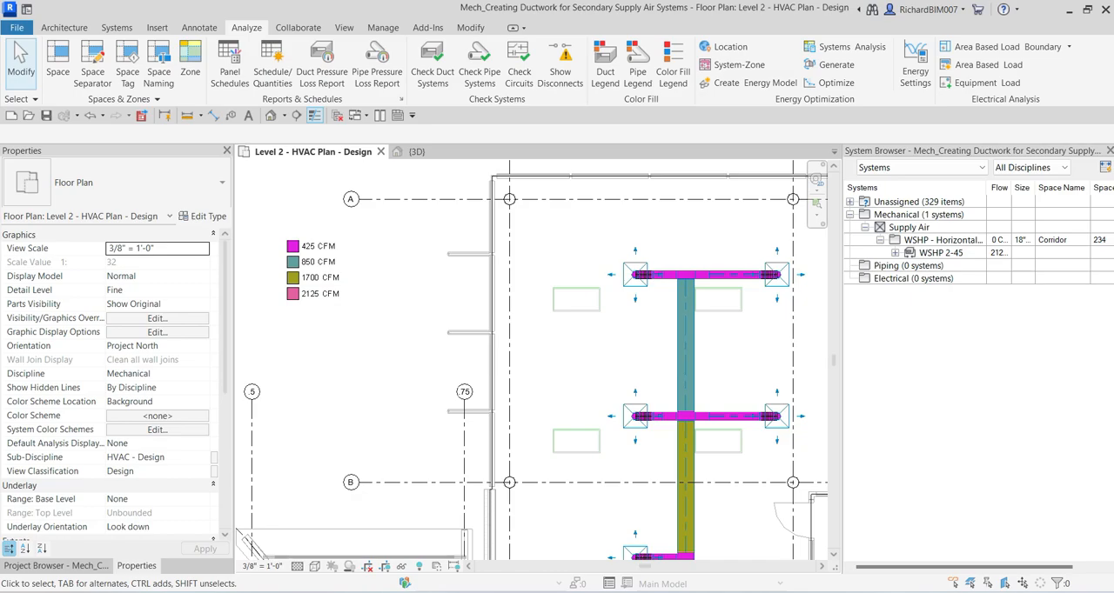
Step: Set the flow of the air terminal at the right end of the middle branch to 325 CFM
scroll(699, 380, "down", 1)
middle_click_drag(707, 382, 638, 310)
scroll(600, 325, "down", 2)
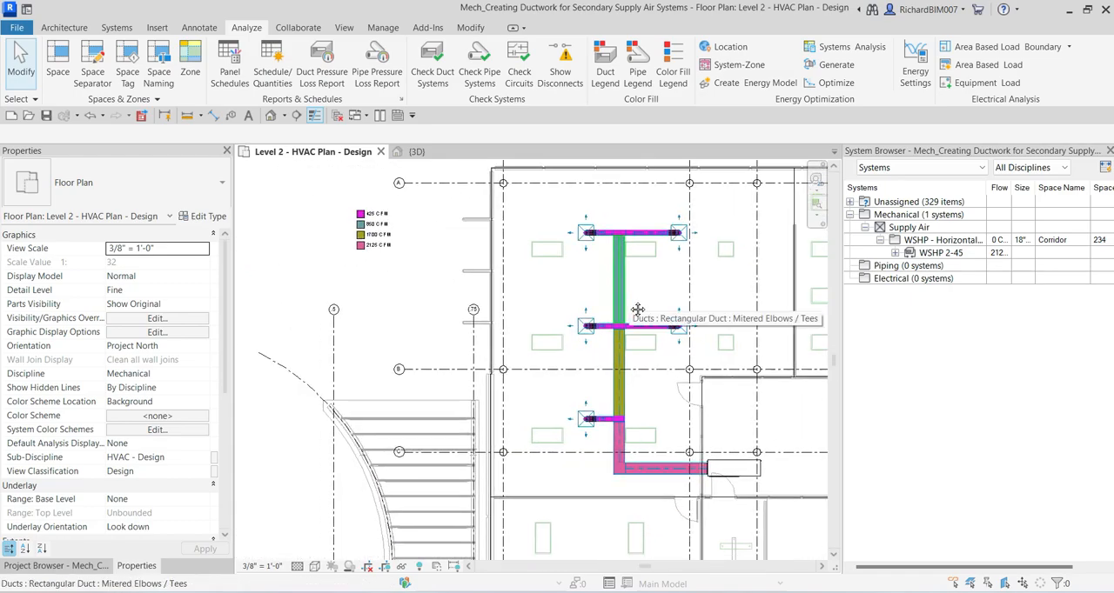
left_click(680, 344)
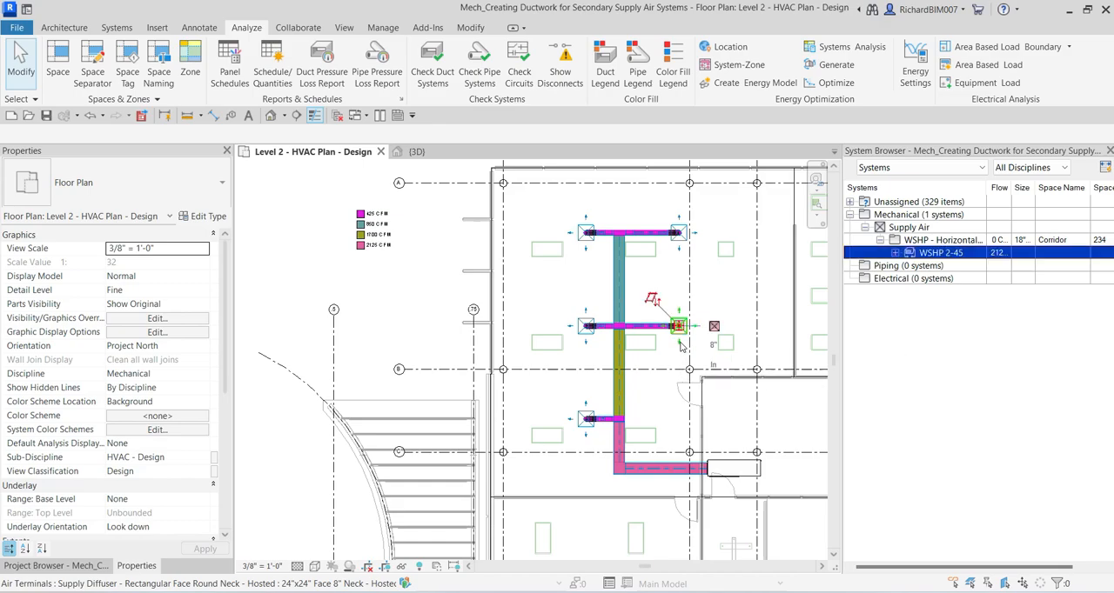
left_click(680, 345)
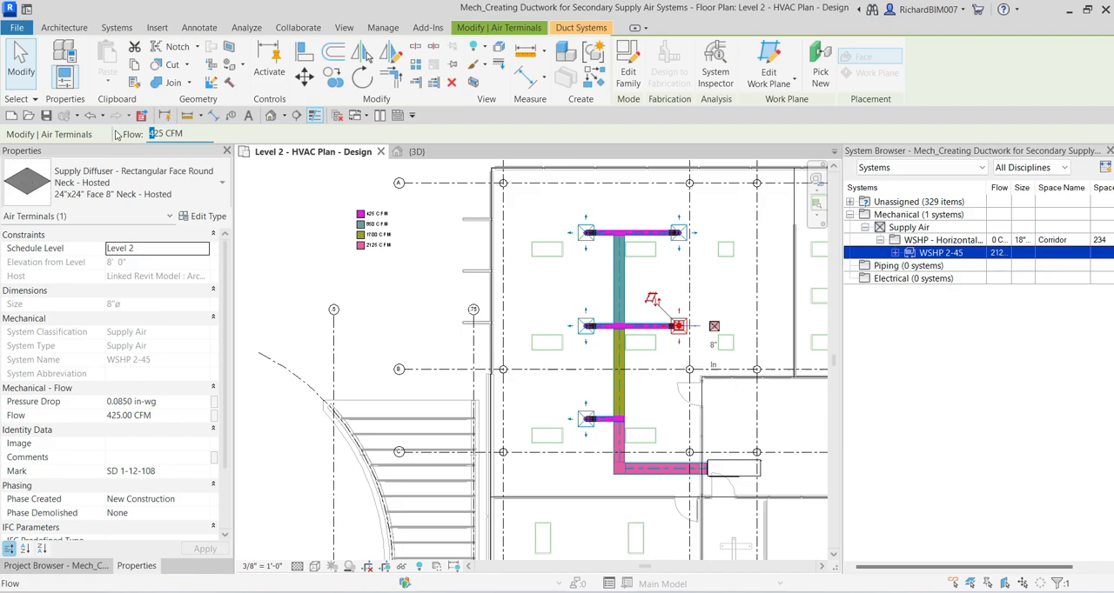
type("3")
key("Return")
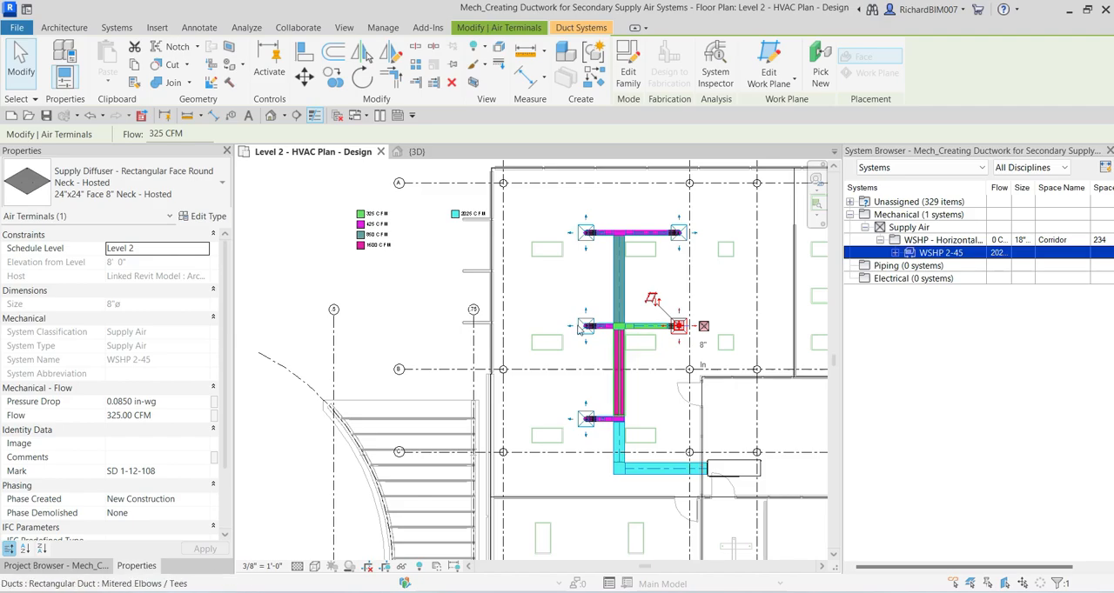
Step: Lengthen the duct legend's frame to stack all flow entries in one column, and trim the empty space below them
scroll(435, 227, "up", 3)
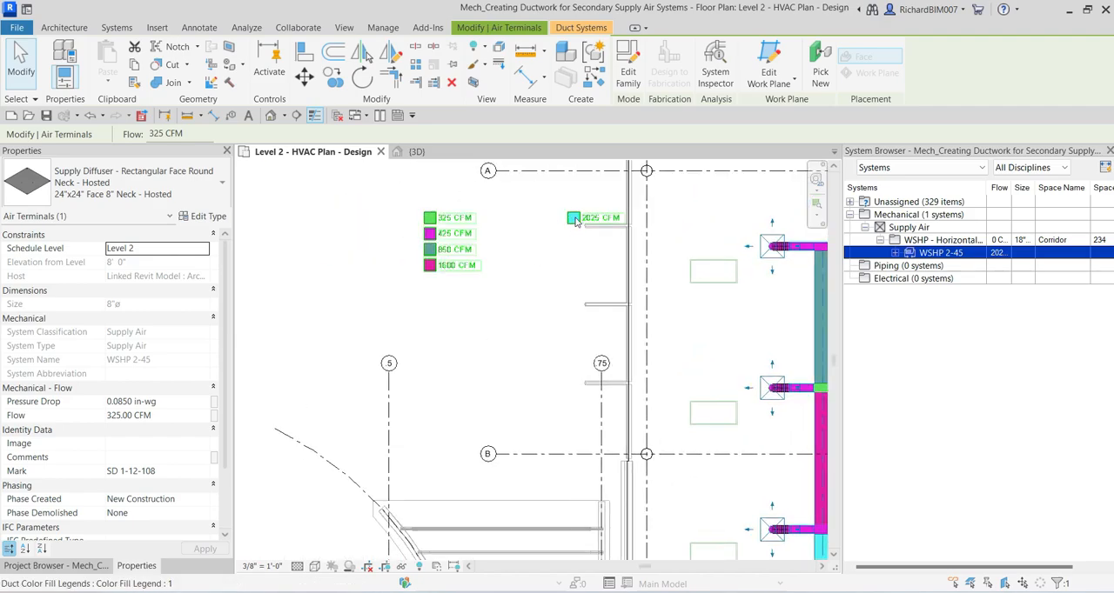
left_click(575, 221)
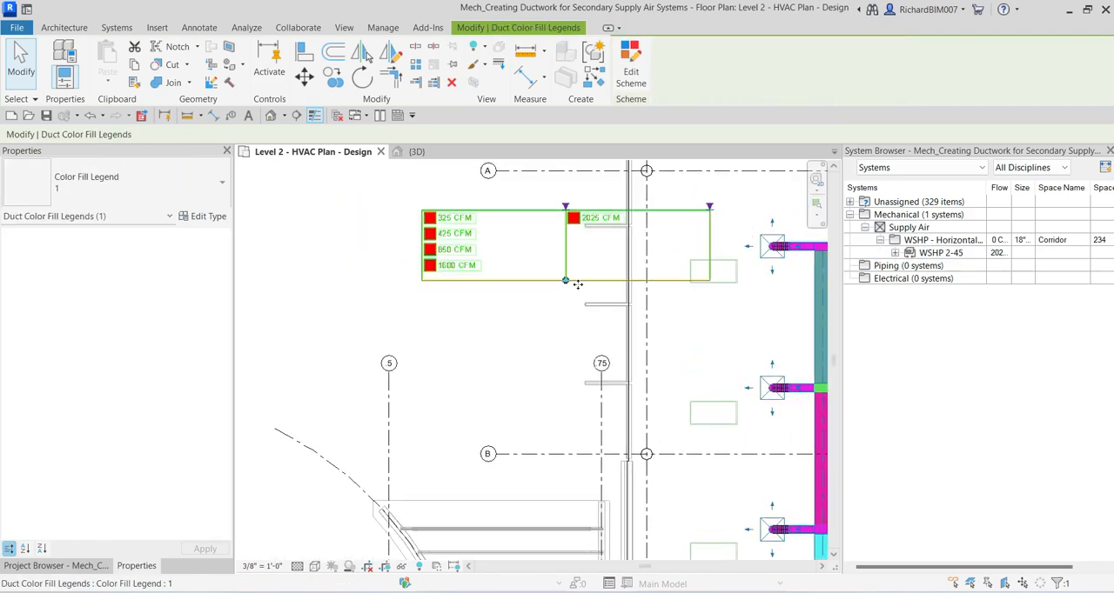
left_click_drag(566, 281, 567, 365)
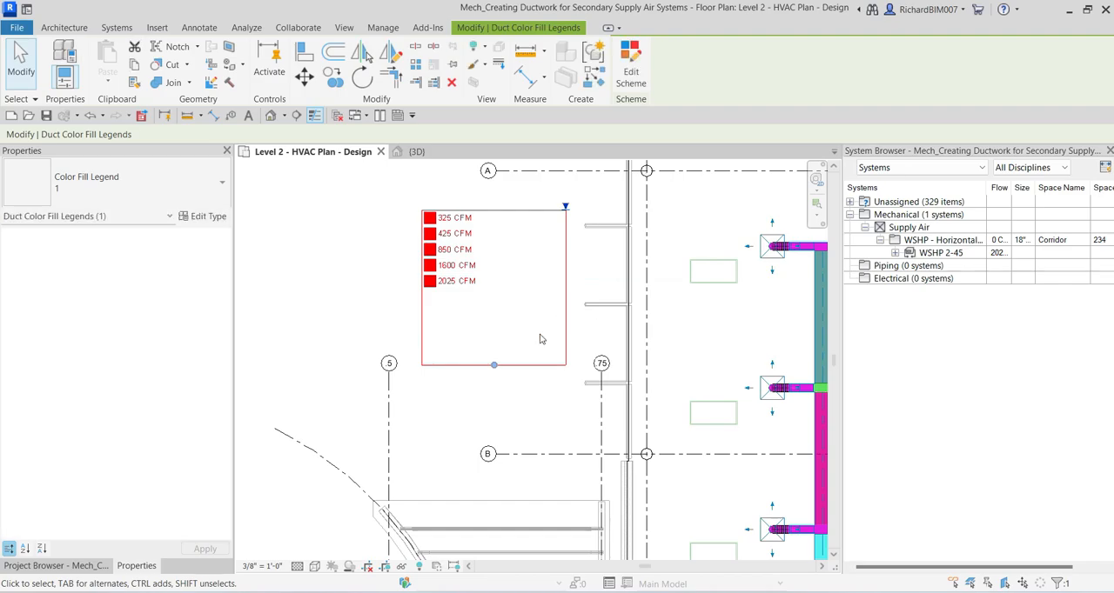
left_click_drag(493, 365, 491, 309)
left_click_drag(491, 300, 493, 294)
left_click(355, 306)
scroll(459, 334, "down", 2)
middle_click_drag(558, 354, 492, 306)
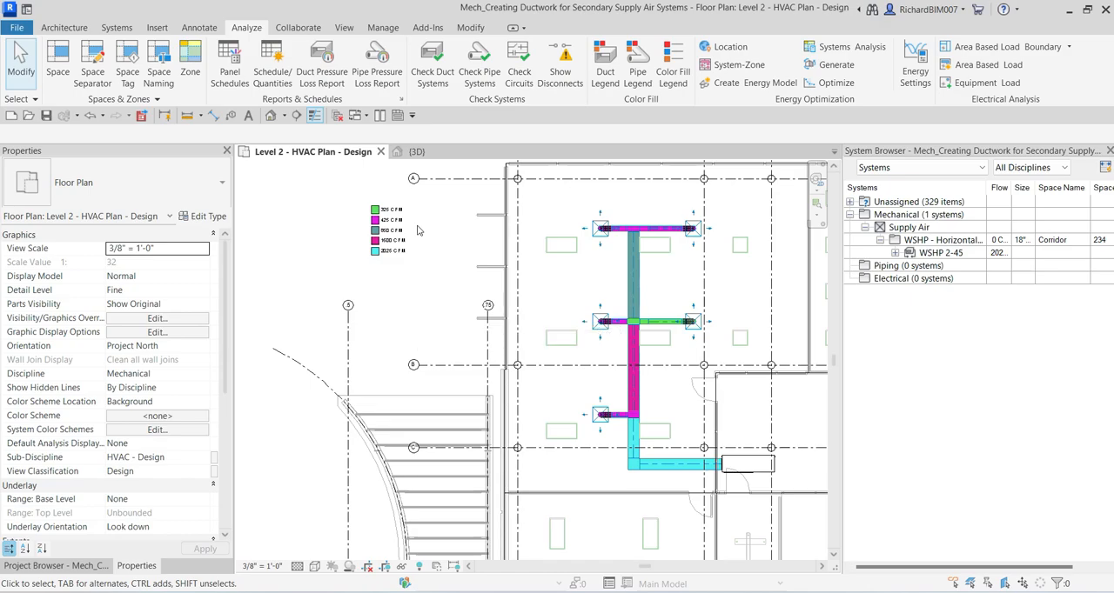
Step: Change the duct legend's color scheme to Duct Color Fill - Velocity
left_click(383, 231)
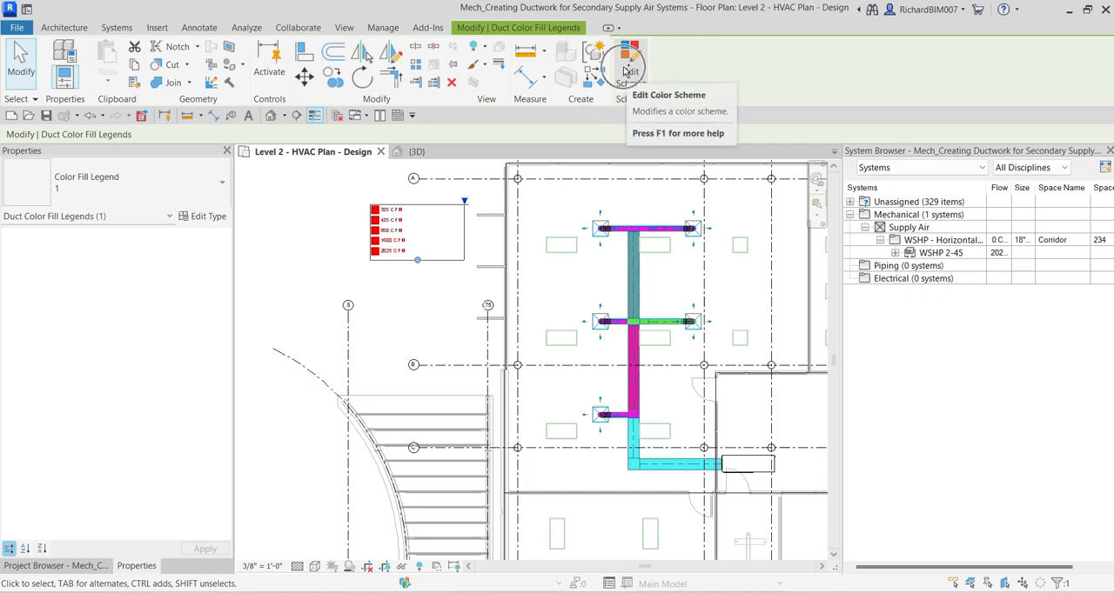
left_click(623, 72)
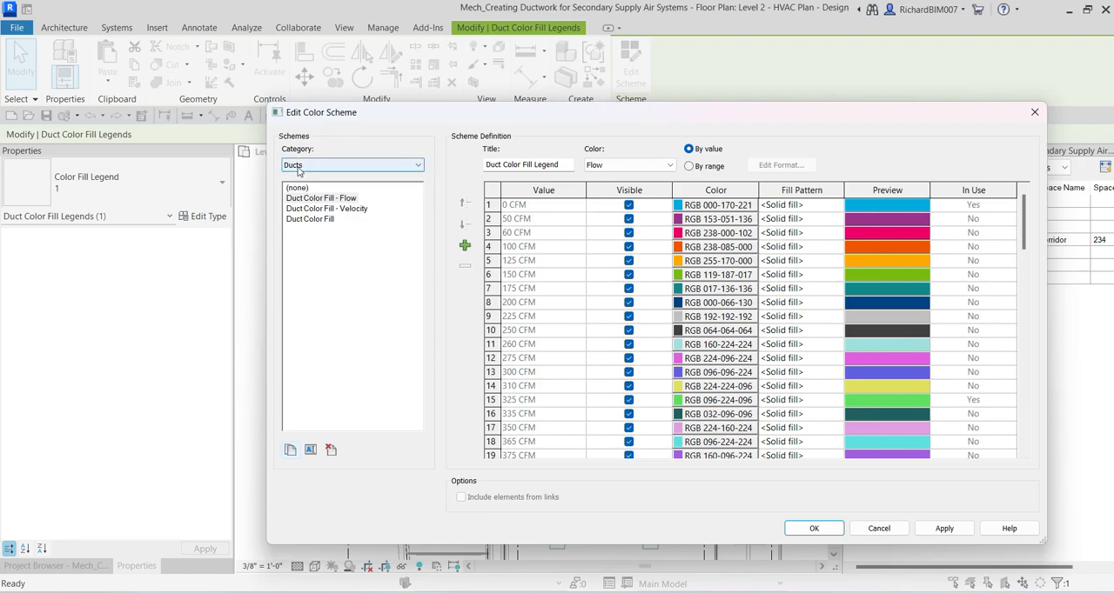
key("ctrl")
key("ctrl")
left_click(298, 212)
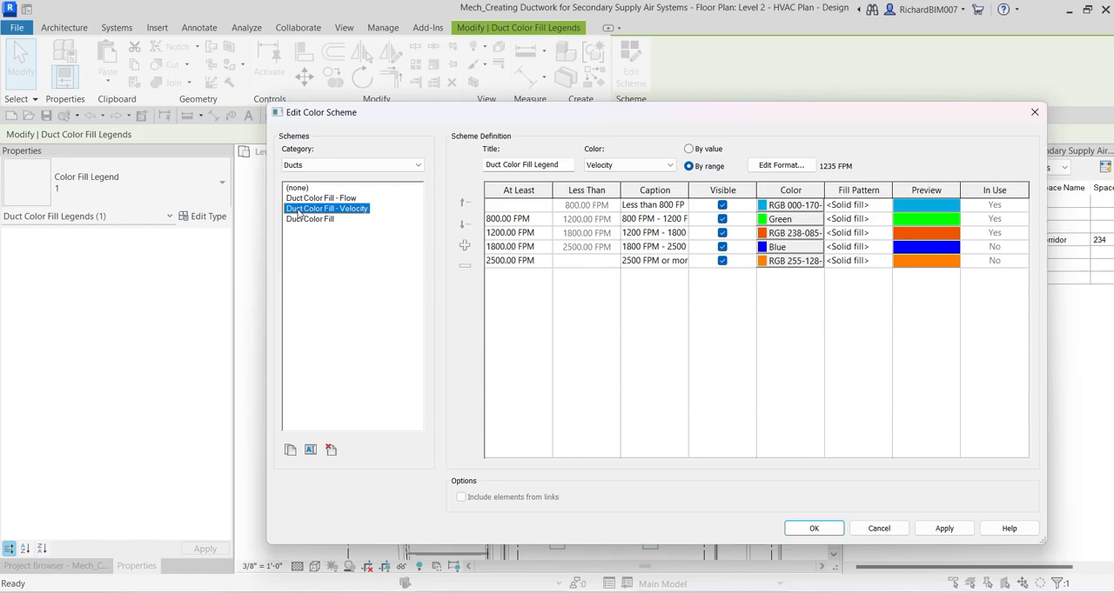
key("ctrl")
key("ctrl")
key("ctrl")
left_click(815, 534)
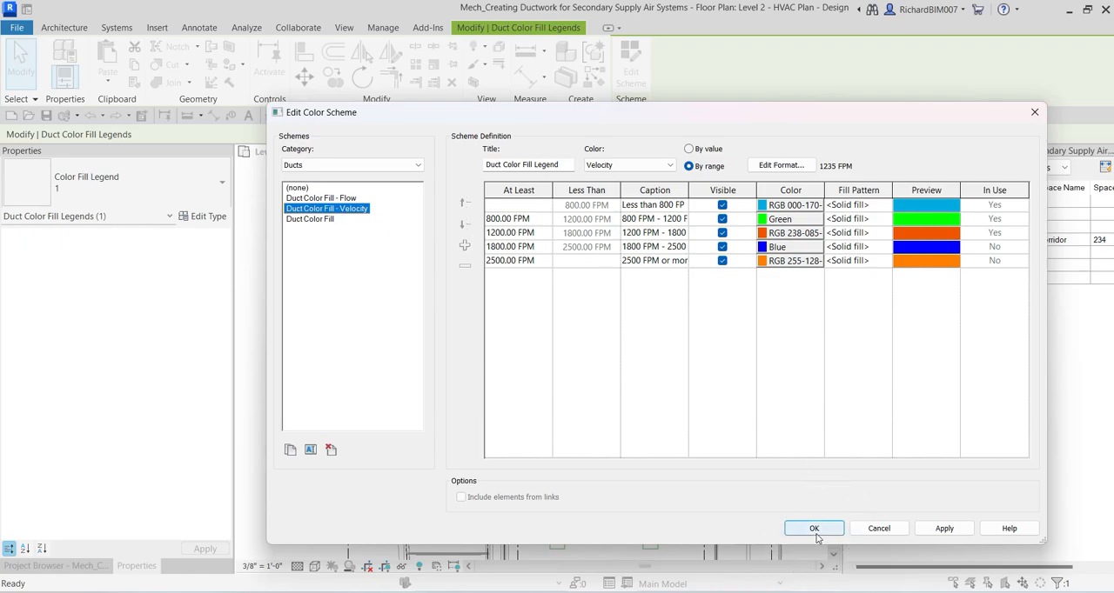
left_click(815, 532)
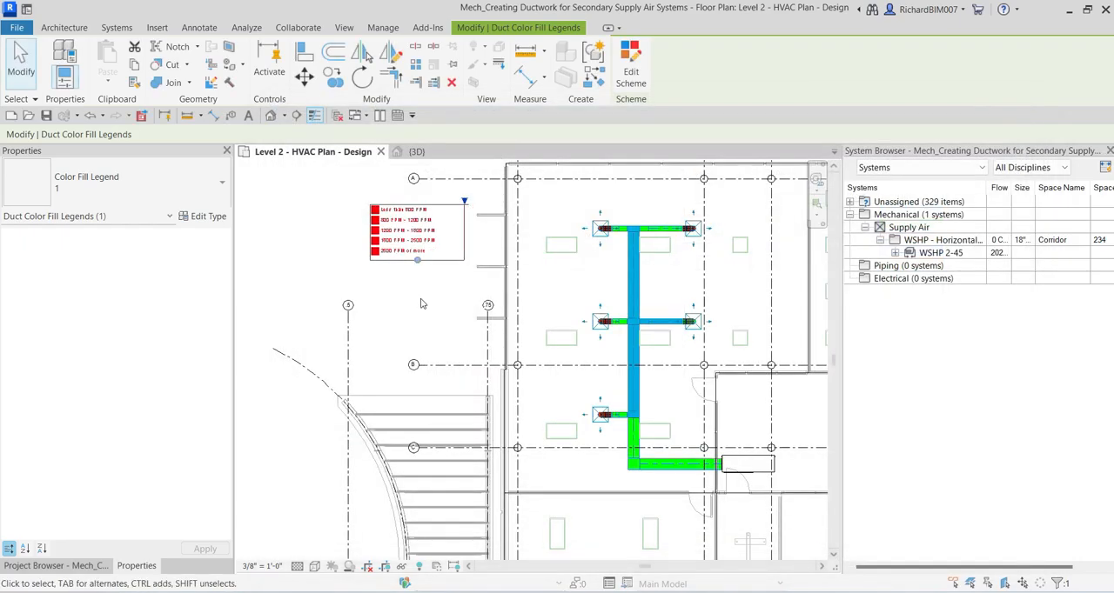
Step: Move the velocity legend slightly down, keeping it in the empty area beside the building's upper-left corner
left_click(441, 304)
scroll(448, 300, "up", 2)
scroll(382, 309, "down", 3)
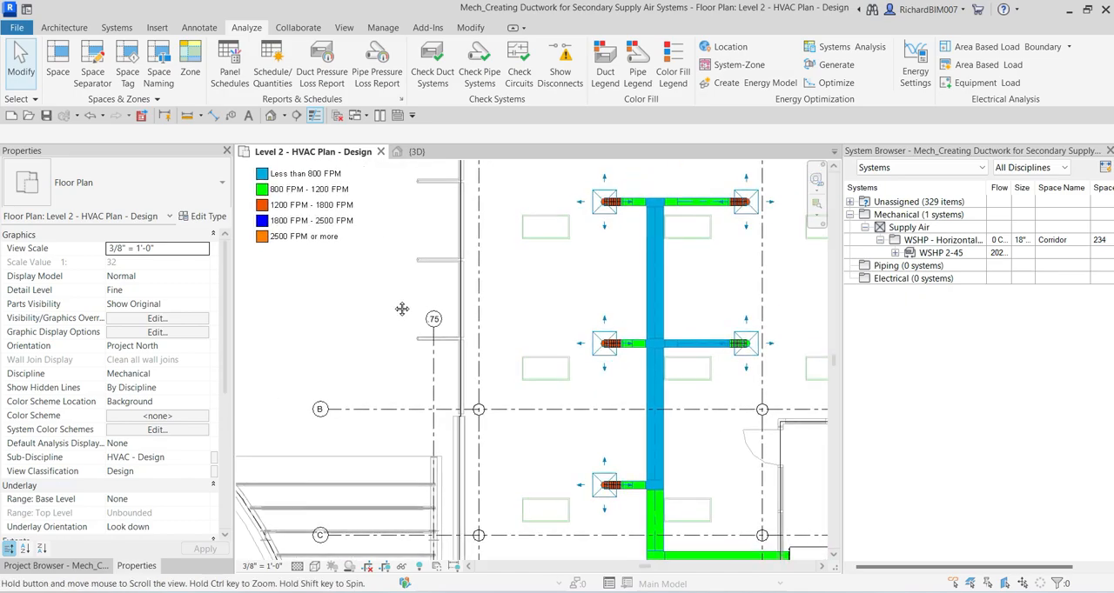
left_click(341, 267)
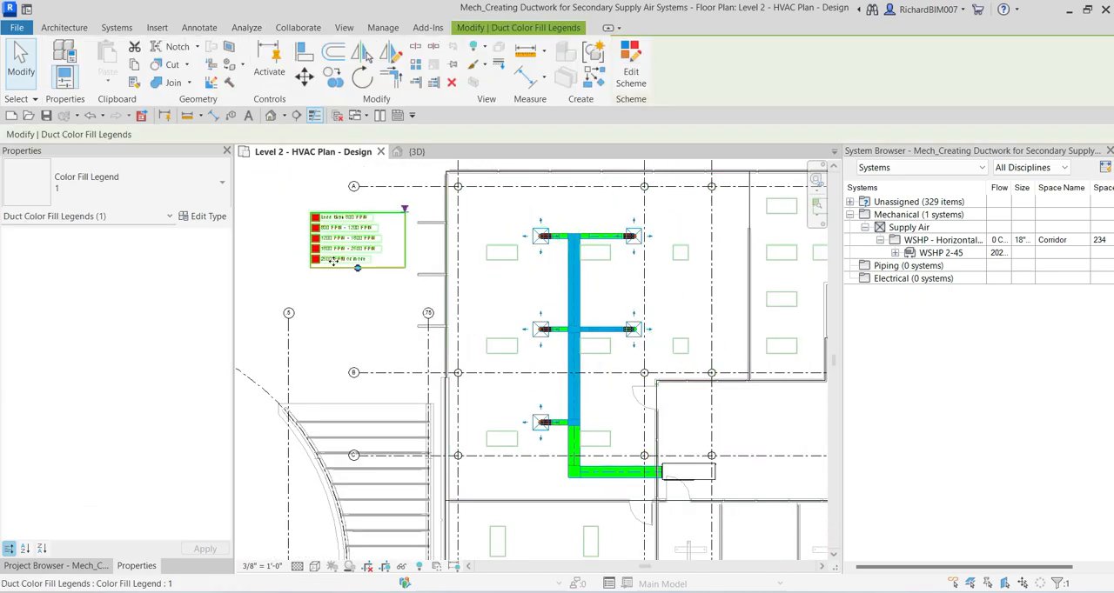
left_click_drag(334, 272, 335, 287)
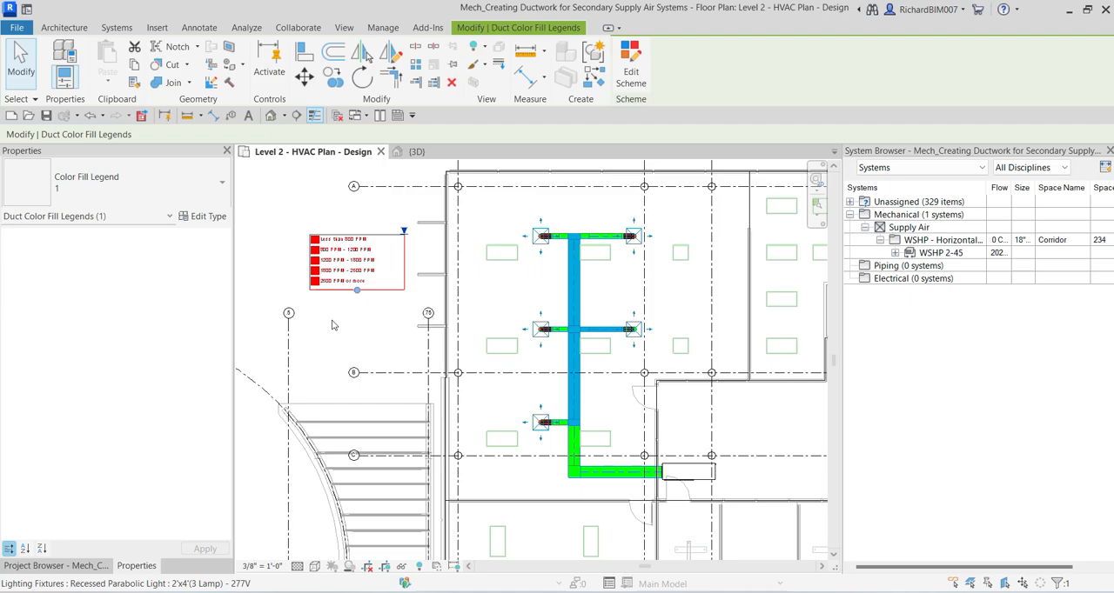
left_click(340, 210)
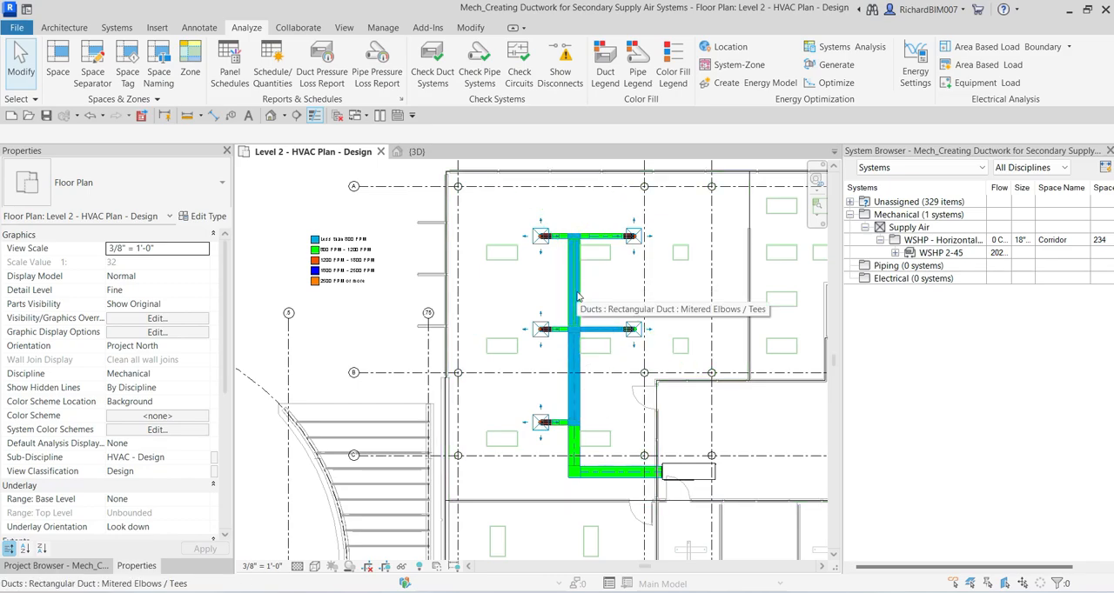
Step: Select the entire WSHP 2-45 duct network and open Duct Sizing for it, moving the dialog clear of the ductwork
key("Tab")
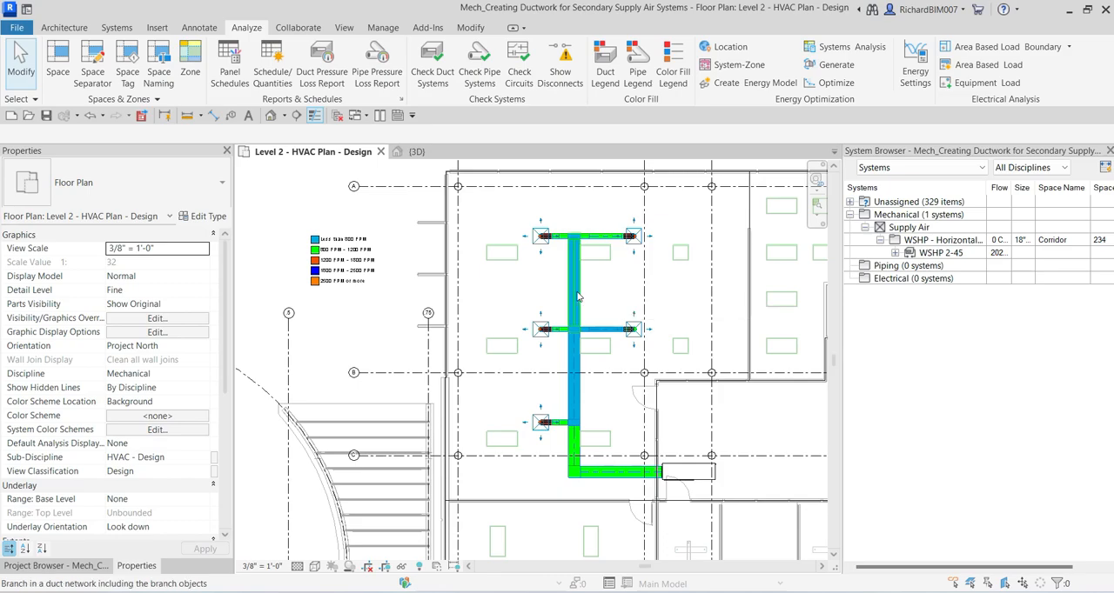
key("Tab")
key("Tab")
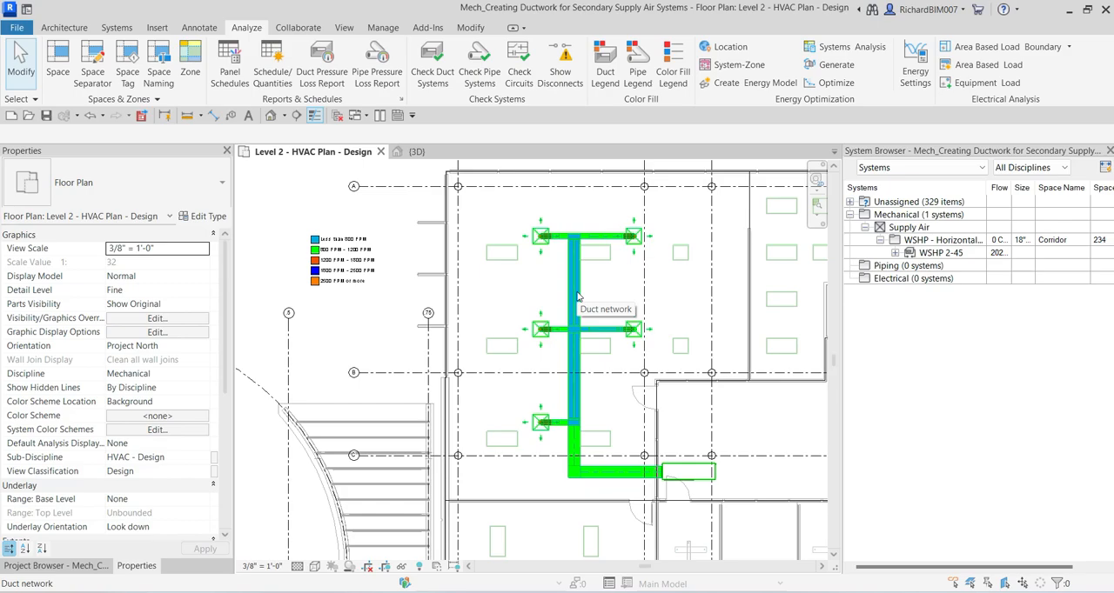
left_click(577, 297)
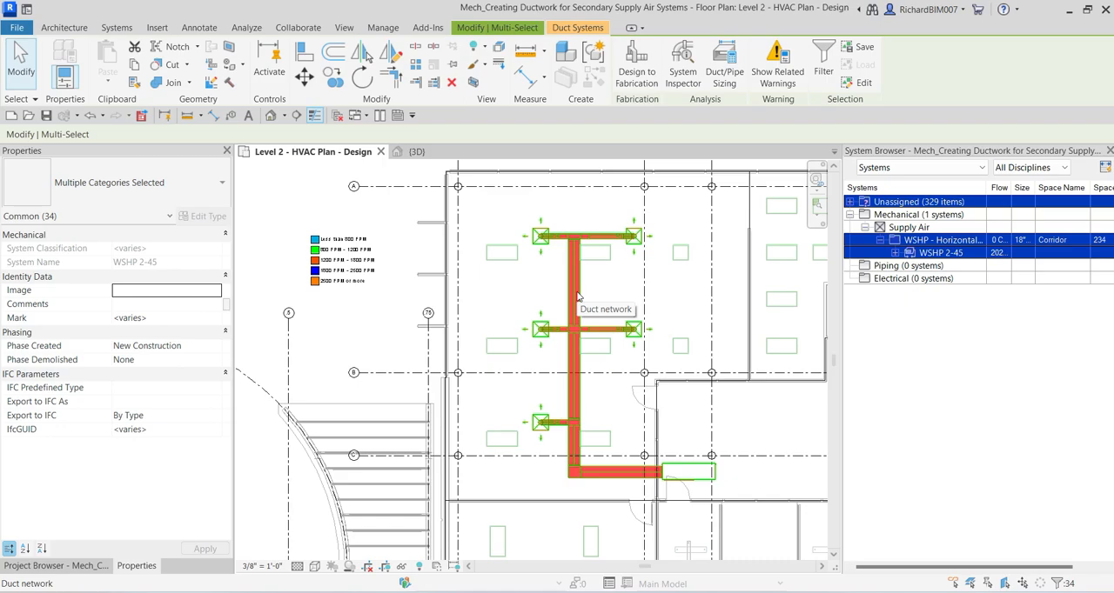
key("ctrl")
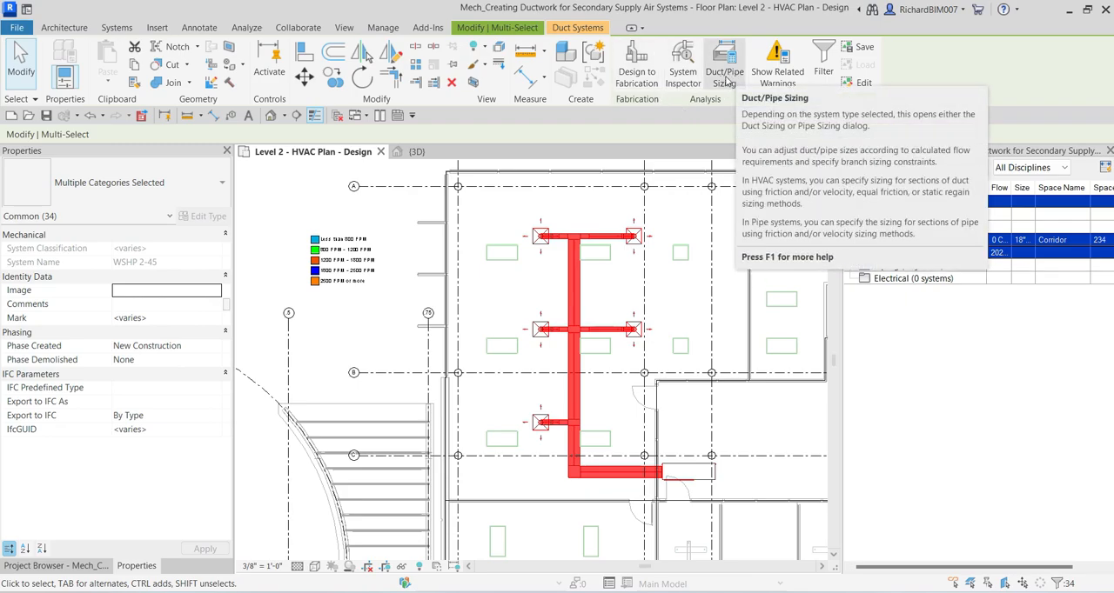
key("ctrl")
left_click(726, 80)
left_click_drag(638, 184, 366, 185)
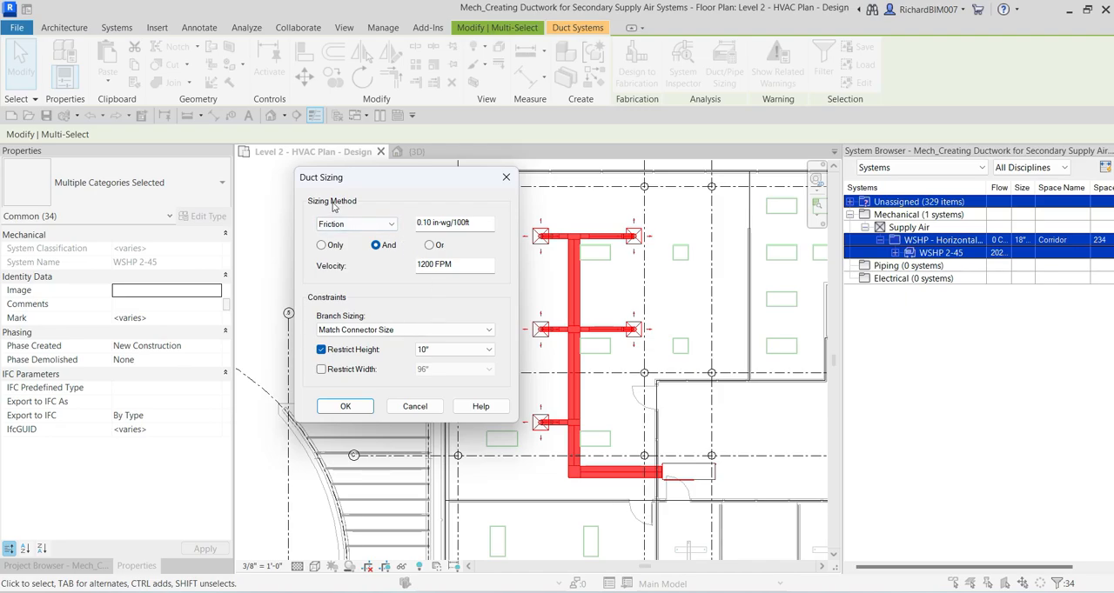
Step: Review the available duct sizing methods, keeping Friction as the method
left_click(342, 227)
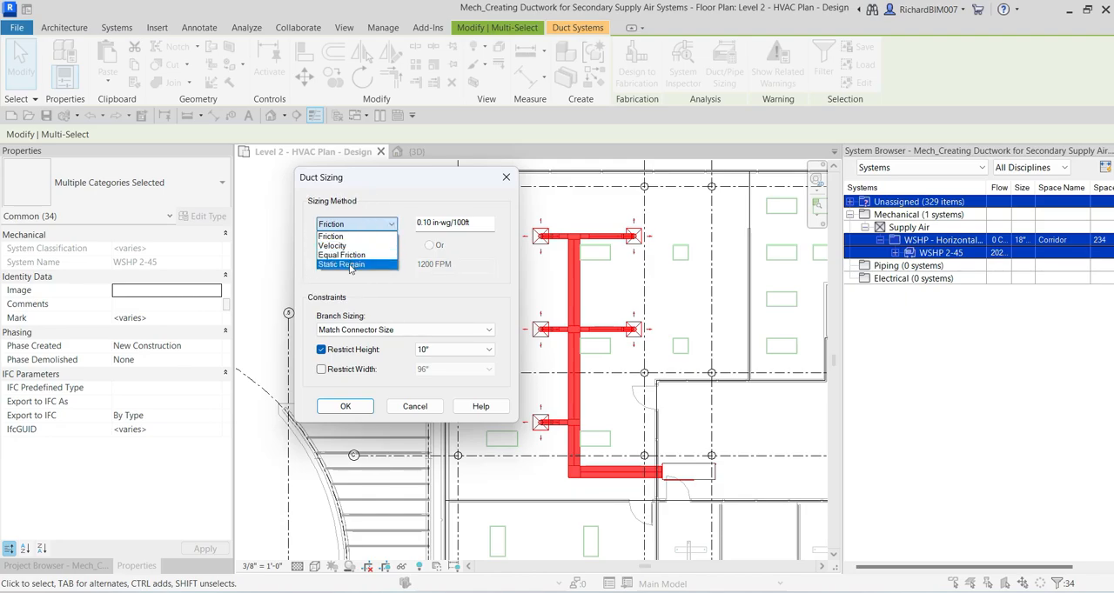
left_click(379, 202)
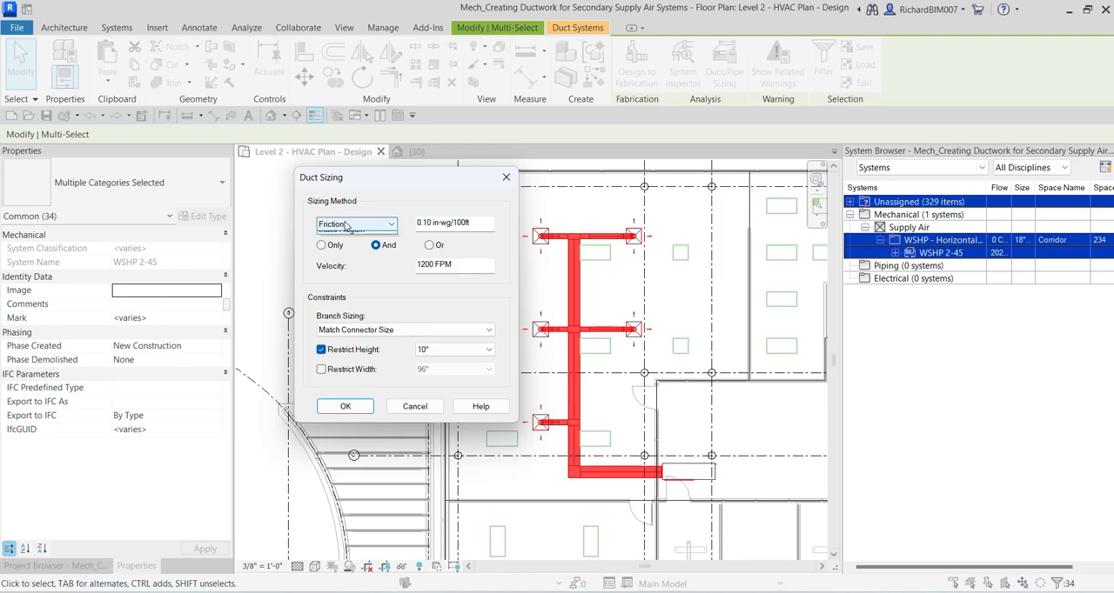
left_click(345, 225)
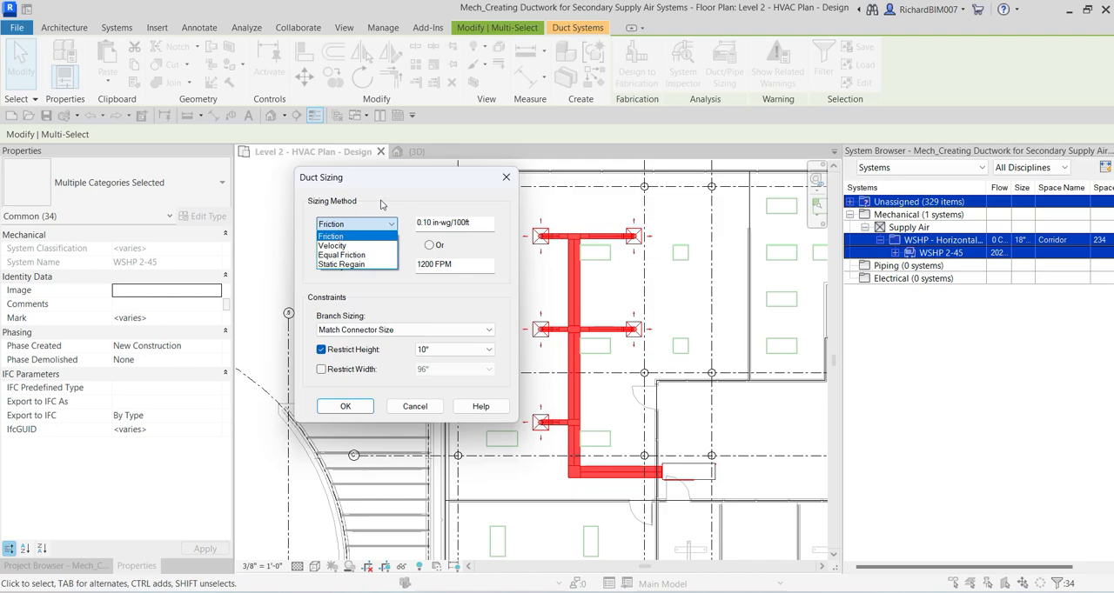
left_click(383, 202)
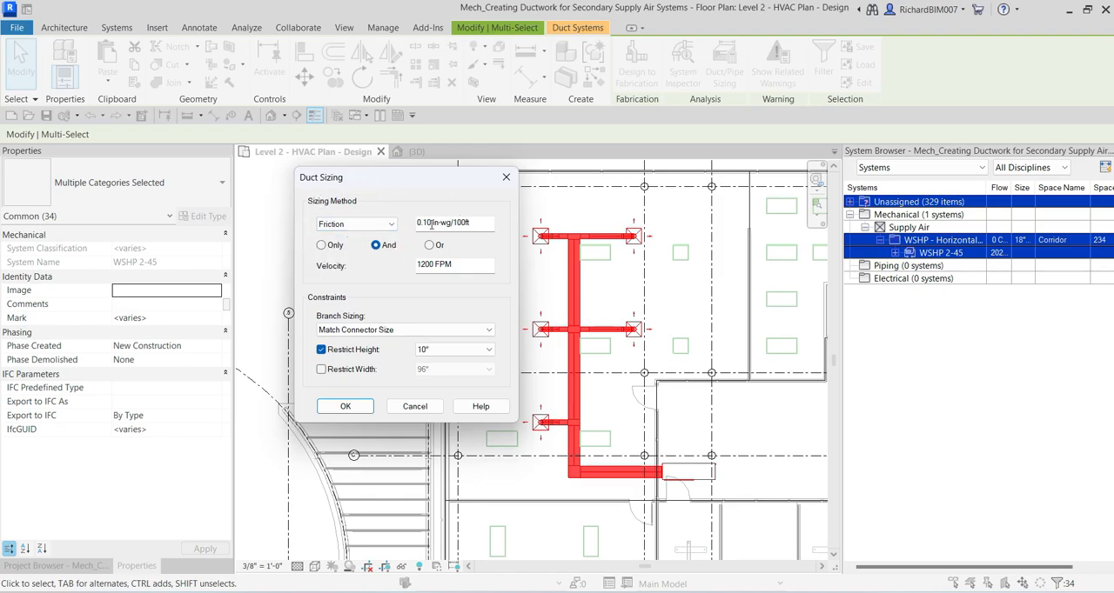
Step: Set the friction value for duct sizing to 0.08 in-wg/100ft
left_click(430, 224)
key("BackSpace")
key("BackSpace")
type("08")
left_click(485, 222)
Step: Compare the Only, And and Or options for combining friction with velocity, and choose Only
left_click(322, 246)
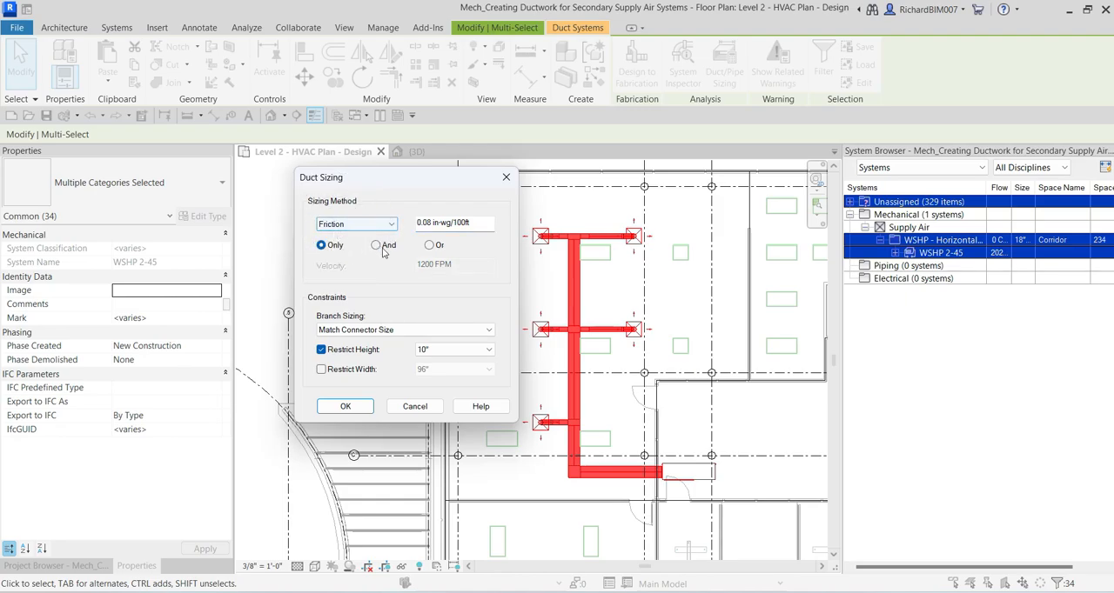
left_click(375, 246)
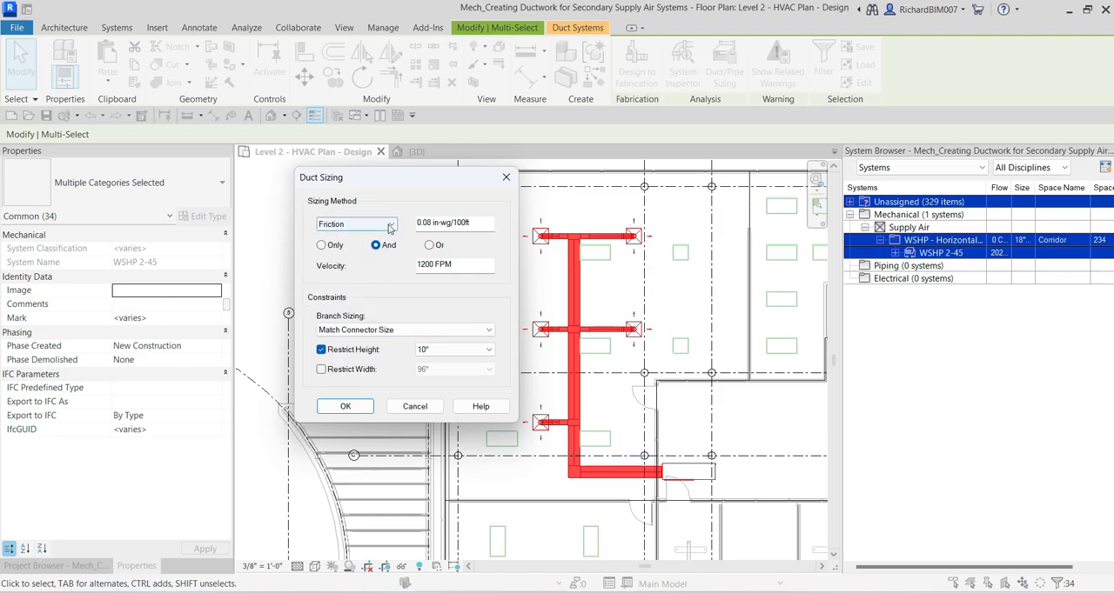
left_click(429, 245)
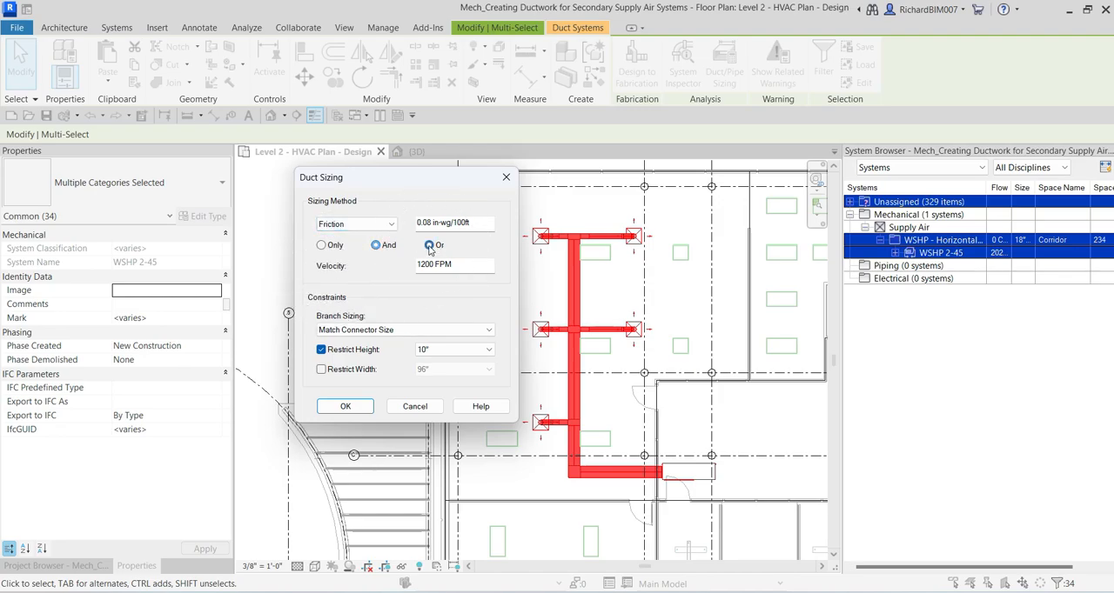
left_click(387, 227)
left_click(429, 246)
left_click(446, 269)
left_click(481, 224)
left_click(375, 246)
left_click(321, 247)
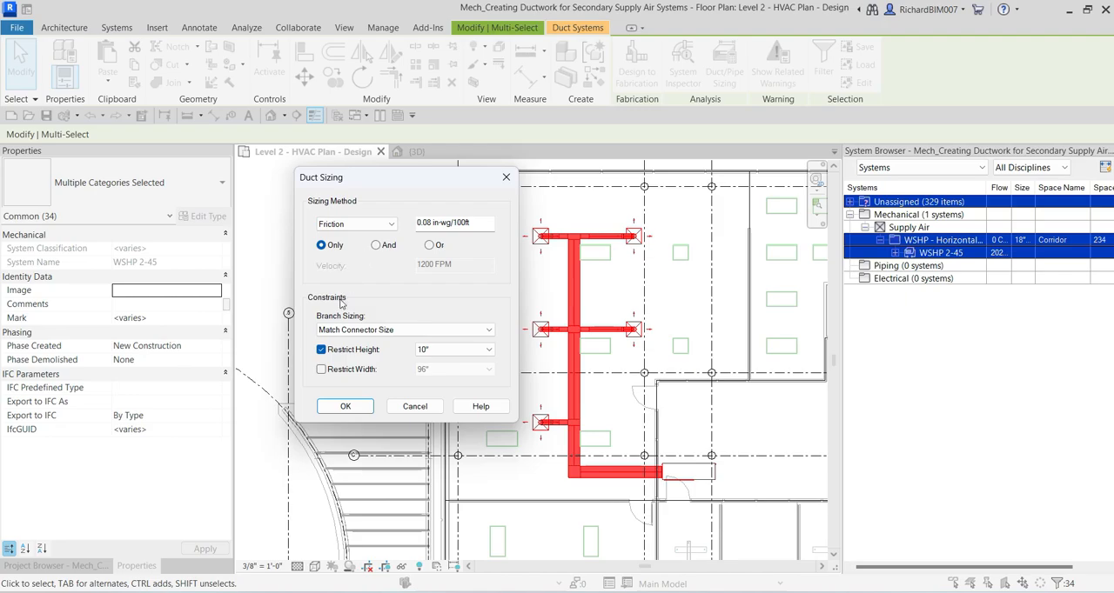
Step: Set branch sizing to Calculated Size Only with height restricted to 16", and apply the sizing to the duct network
left_click(342, 301)
left_click(370, 329)
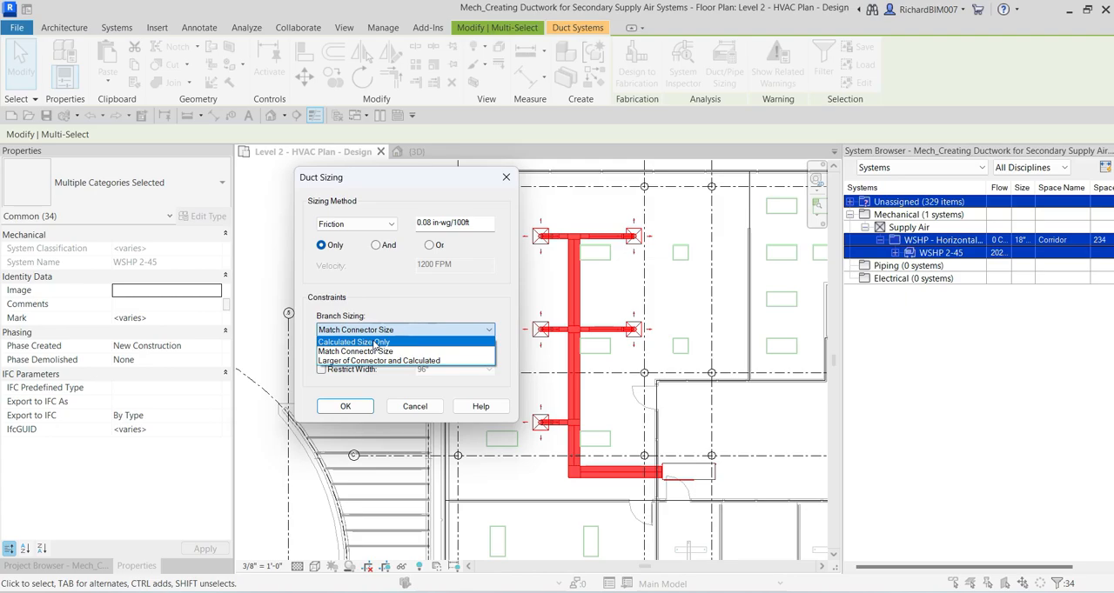
left_click(375, 342)
left_click(338, 350)
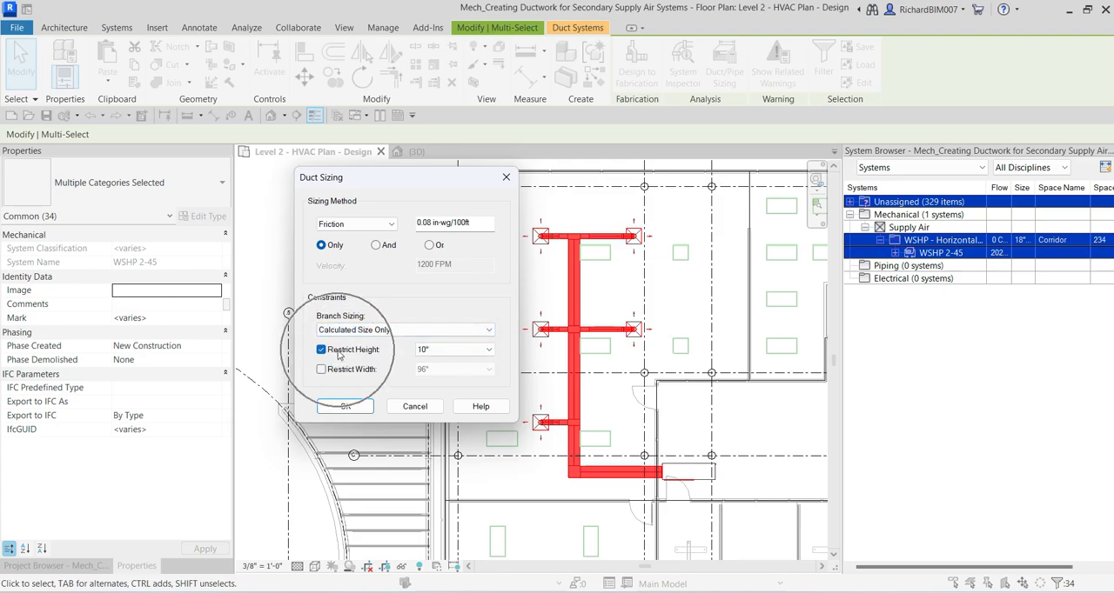
left_click(461, 349)
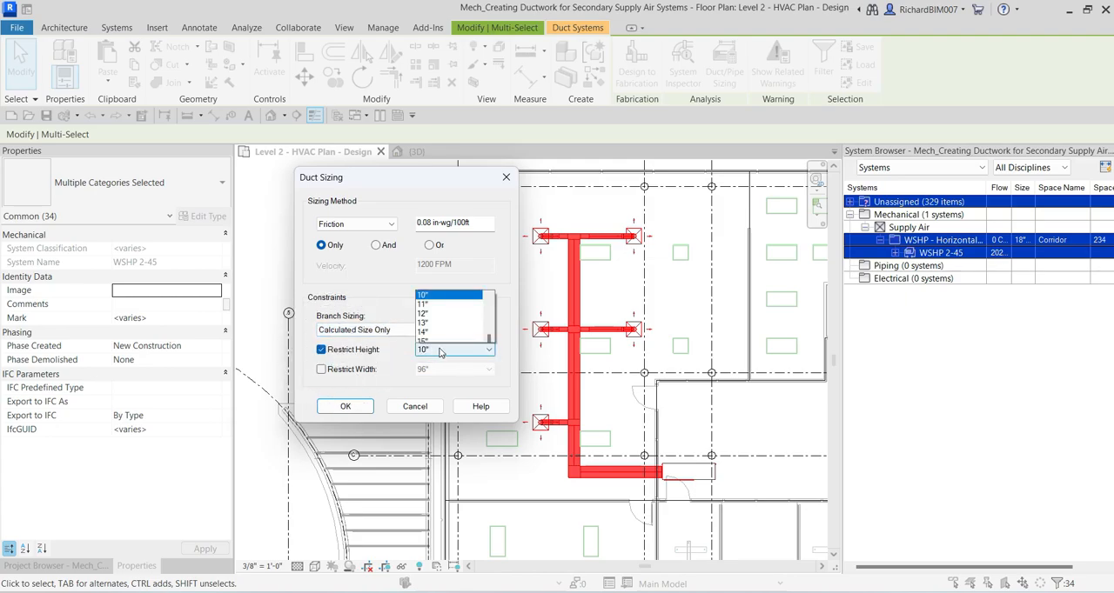
left_click(450, 123)
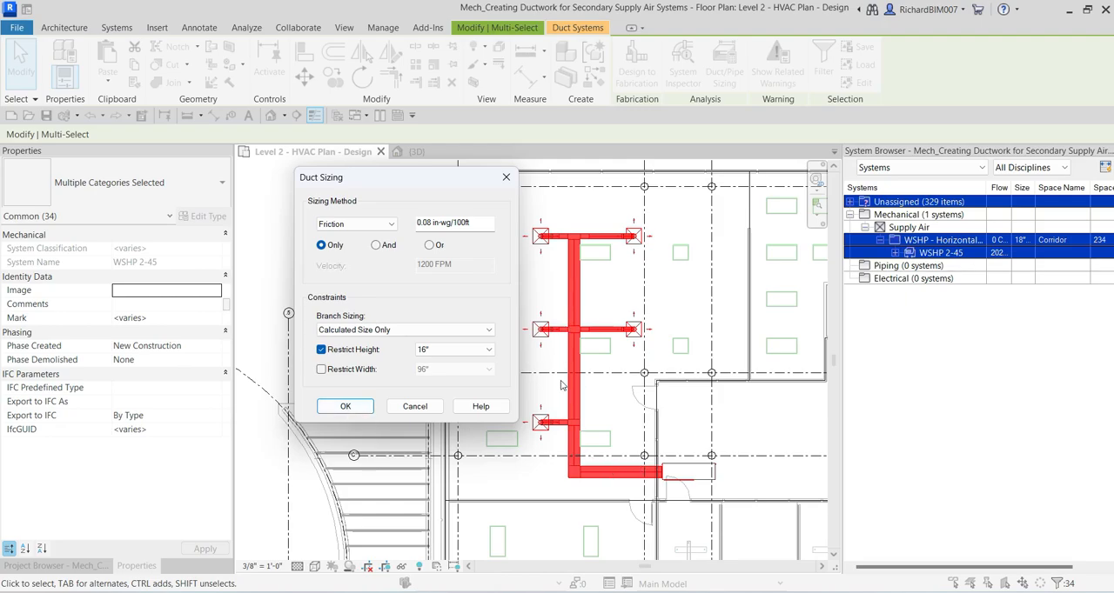
left_click(348, 409)
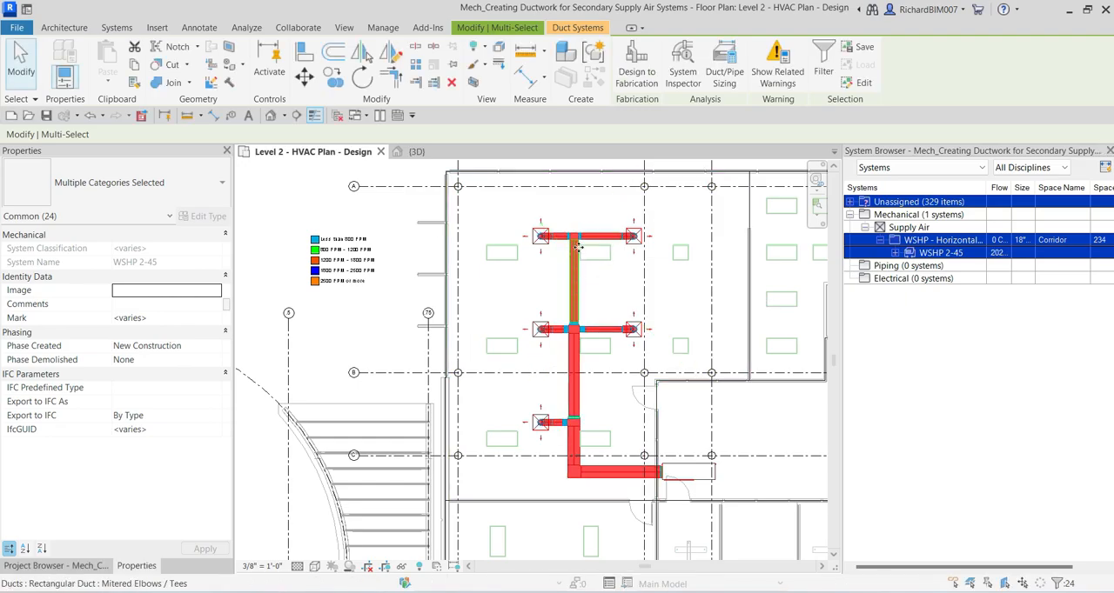
Step: Deselect the network and examine the resized ducts' colors against the velocity legend
scroll(573, 374, "up", 2)
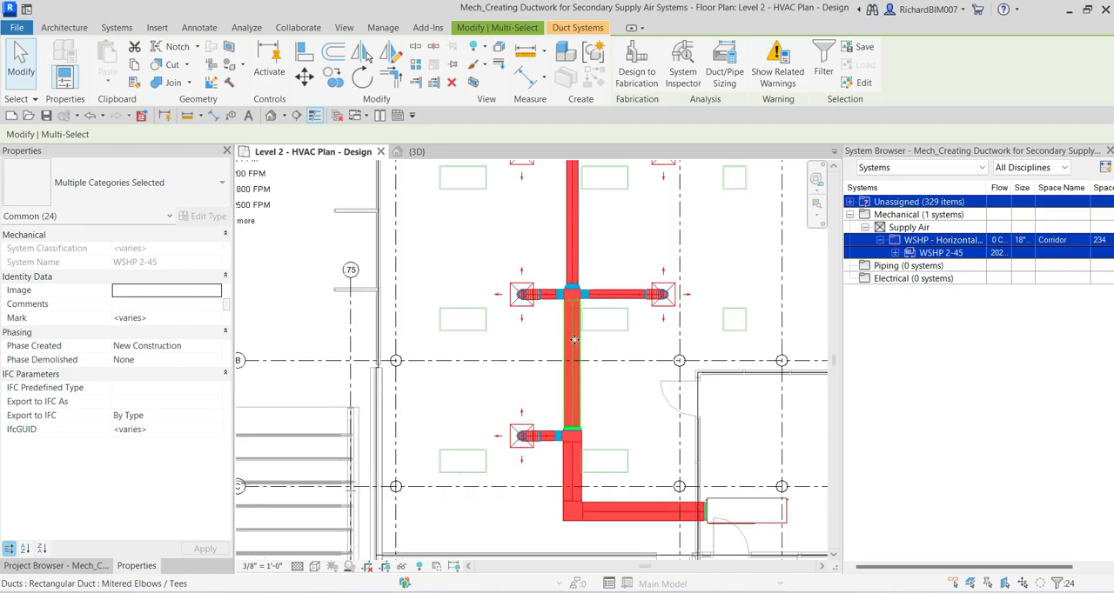
key("Escape")
scroll(566, 402, "down", 2)
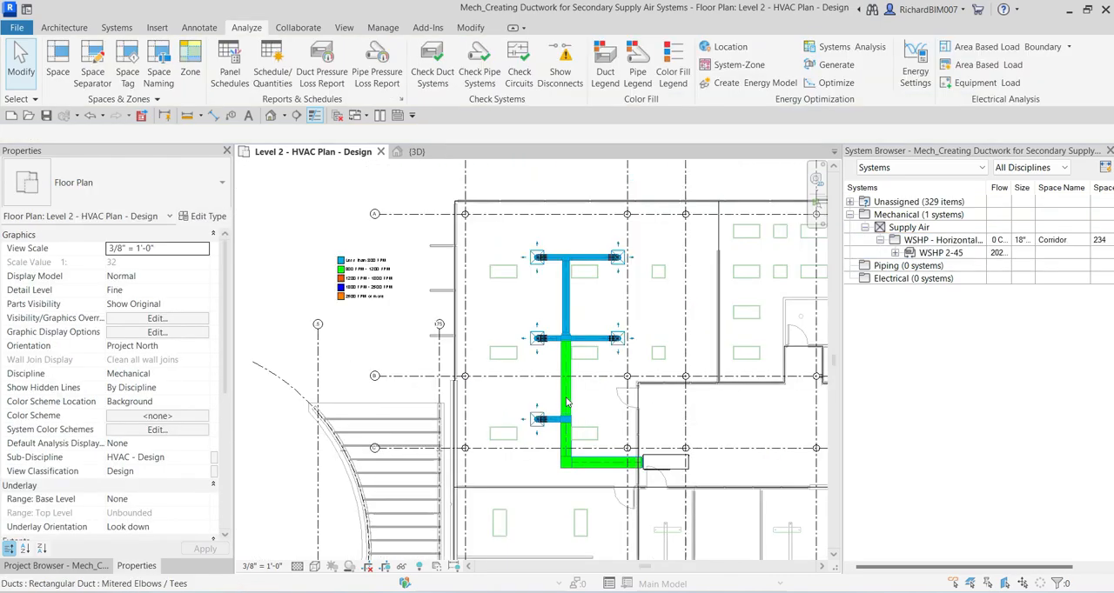
middle_click_drag(319, 394, 351, 391)
scroll(440, 348, "up", 1)
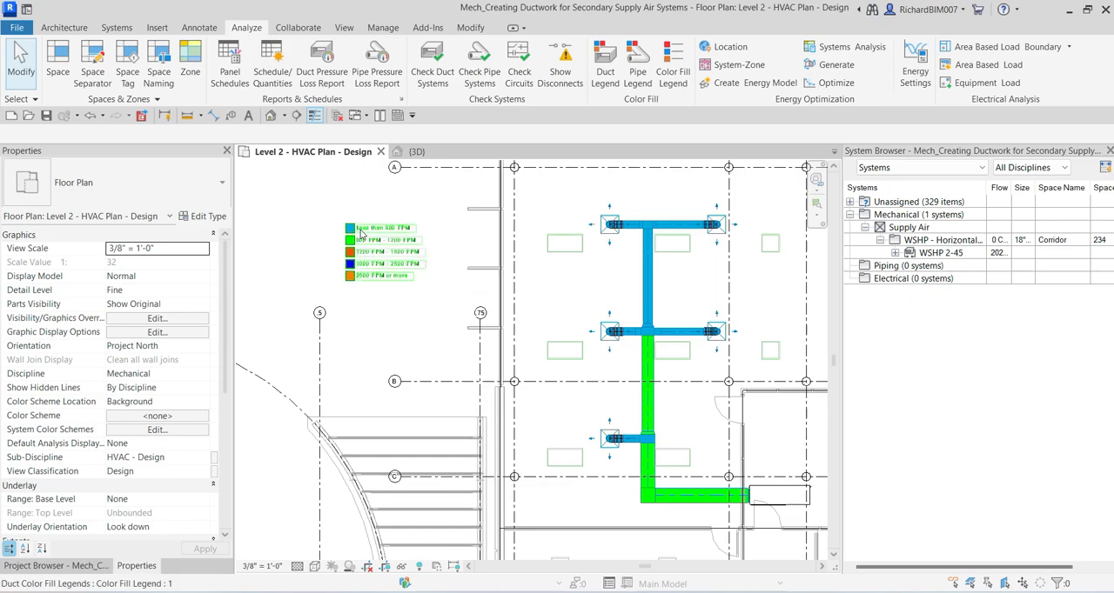
scroll(364, 223, "up", 5)
scroll(477, 308, "down", 2)
middle_click_drag(628, 327, 454, 296)
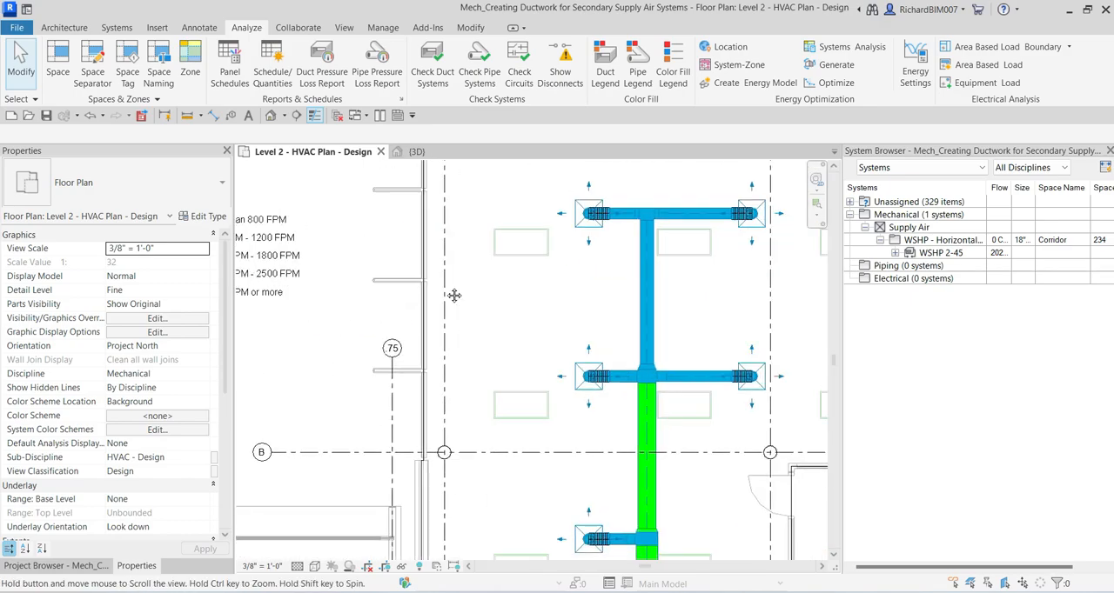
scroll(648, 359, "down", 2)
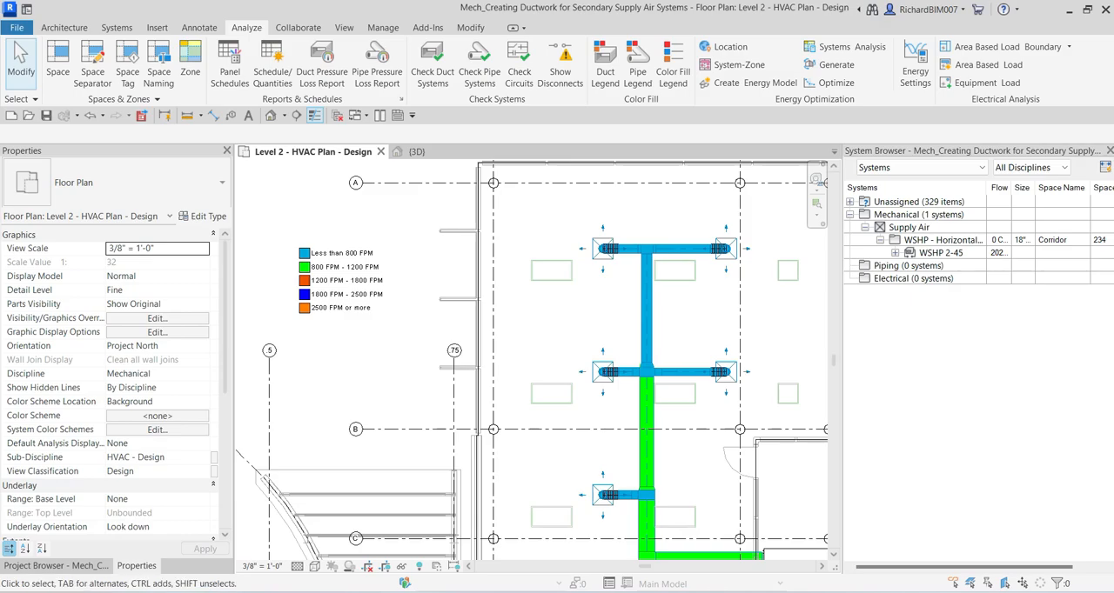
middle_click_drag(696, 398, 632, 364)
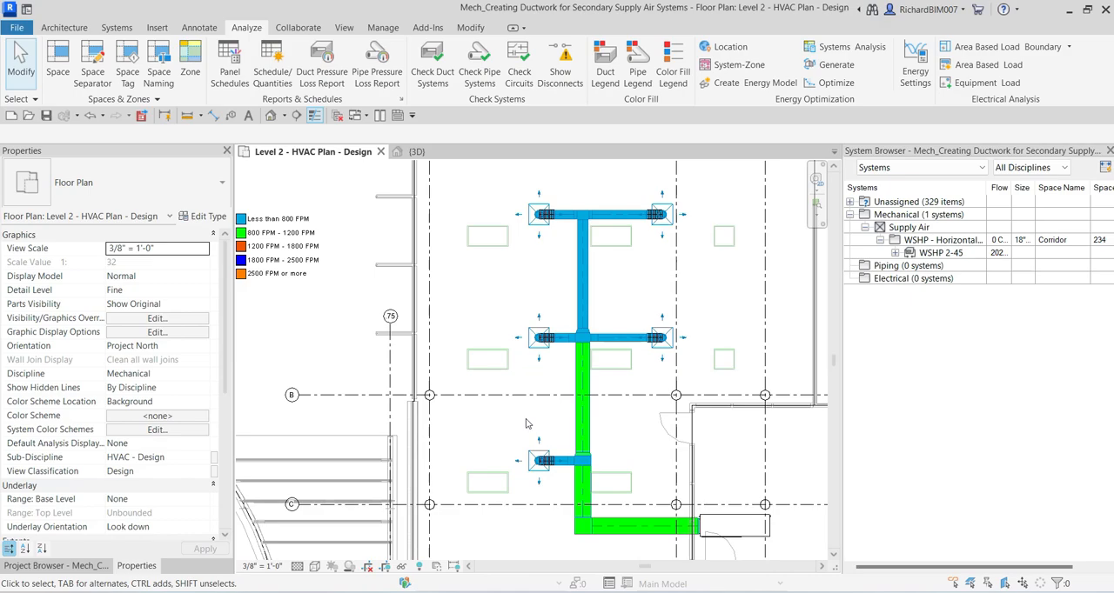
middle_click_drag(466, 402, 483, 399)
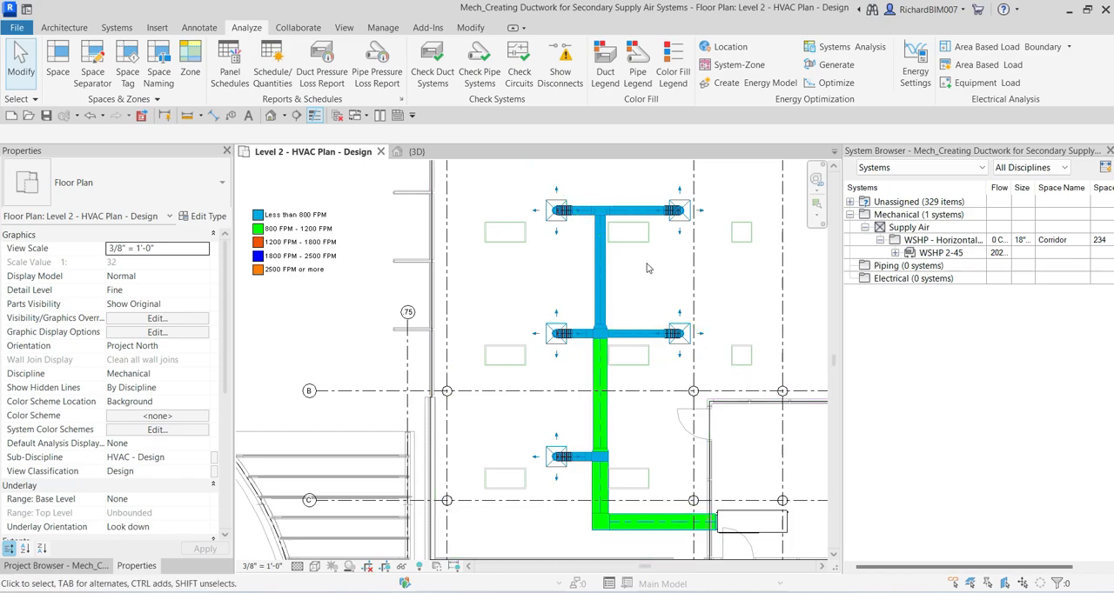
Step: Open the System Inspector from the main duct below the middle branch, and place its toolbar clear of the ductwork and the velocity legend
left_click(604, 383)
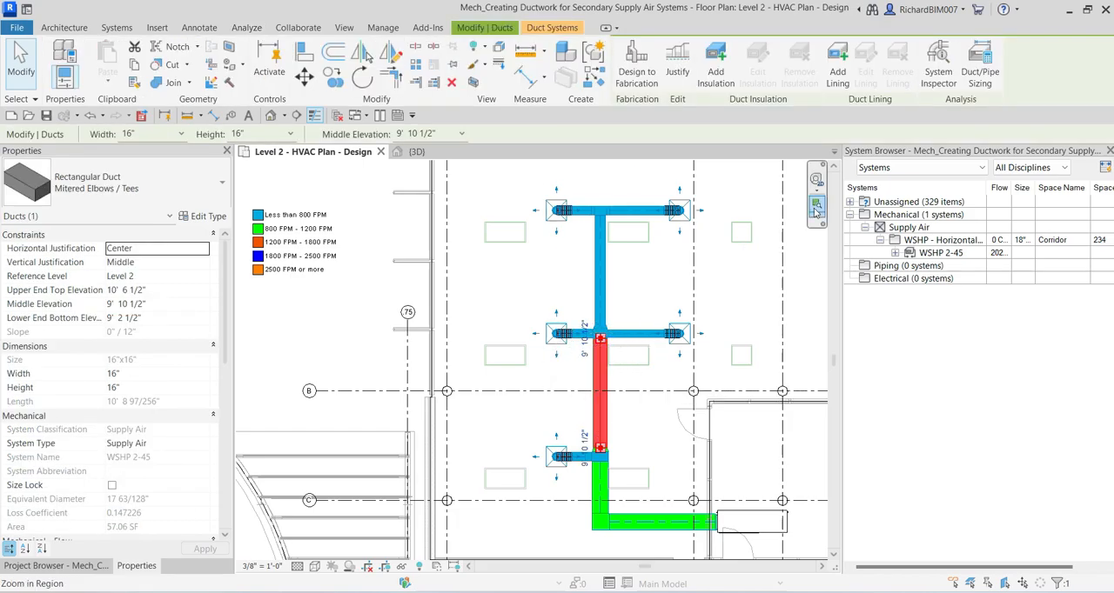
left_click(966, 102)
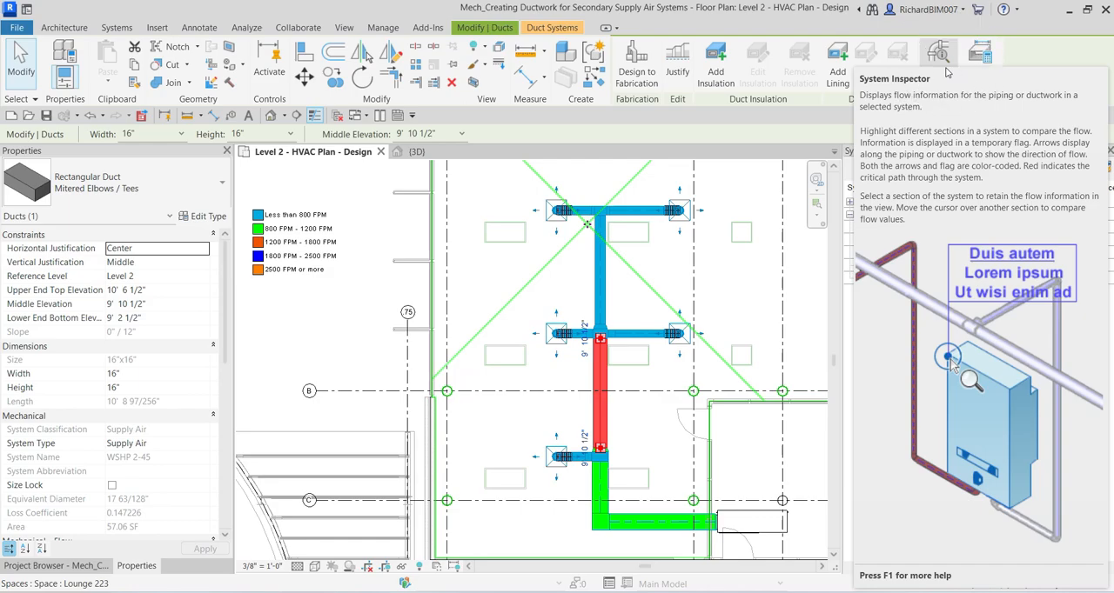
left_click(947, 72)
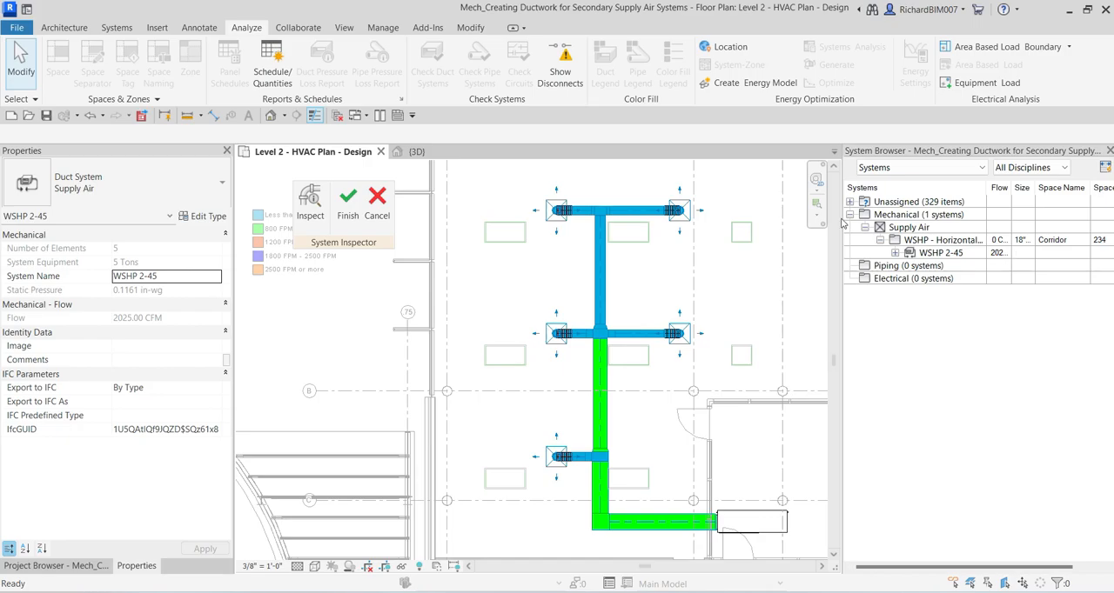
left_click(641, 283)
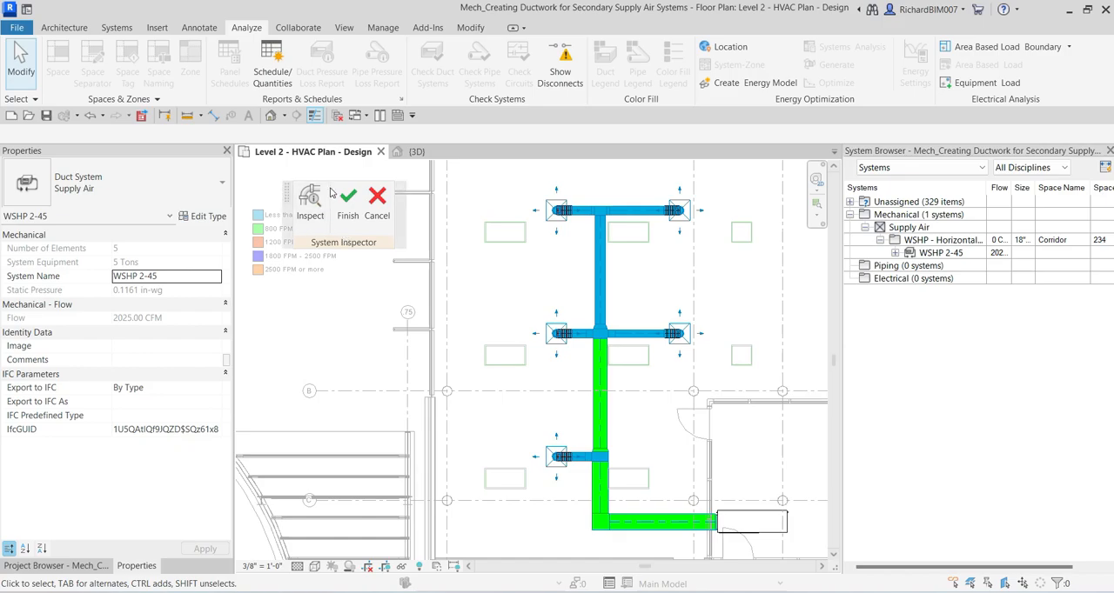
left_click_drag(288, 246, 385, 333)
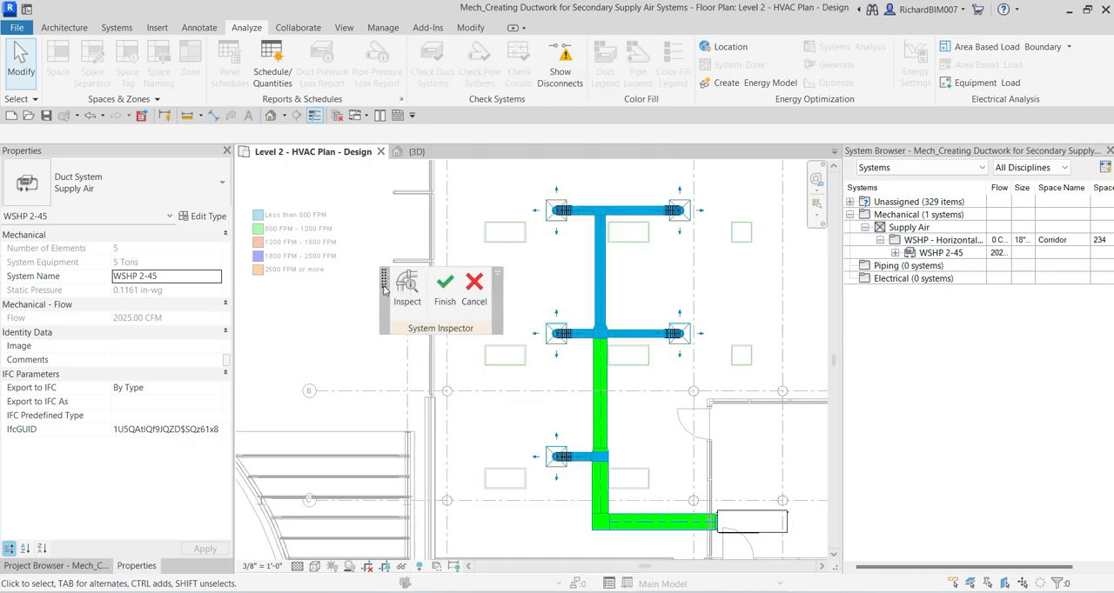
left_click_drag(408, 292, 280, 324)
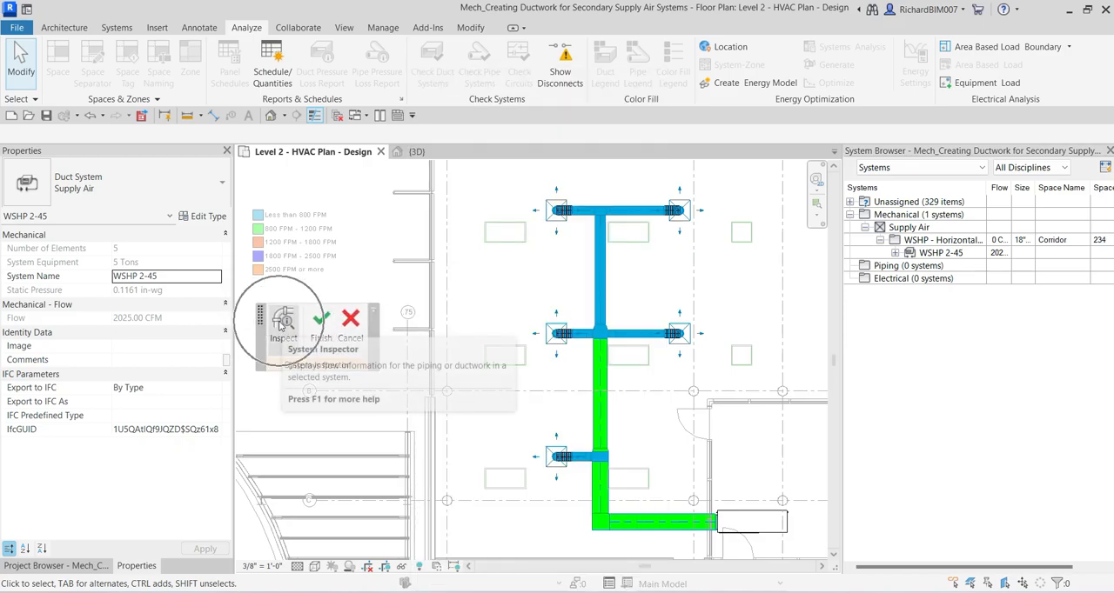
Step: Start inspecting the duct system and examine the airflow arrows along the middle and upper branches
left_click(283, 323)
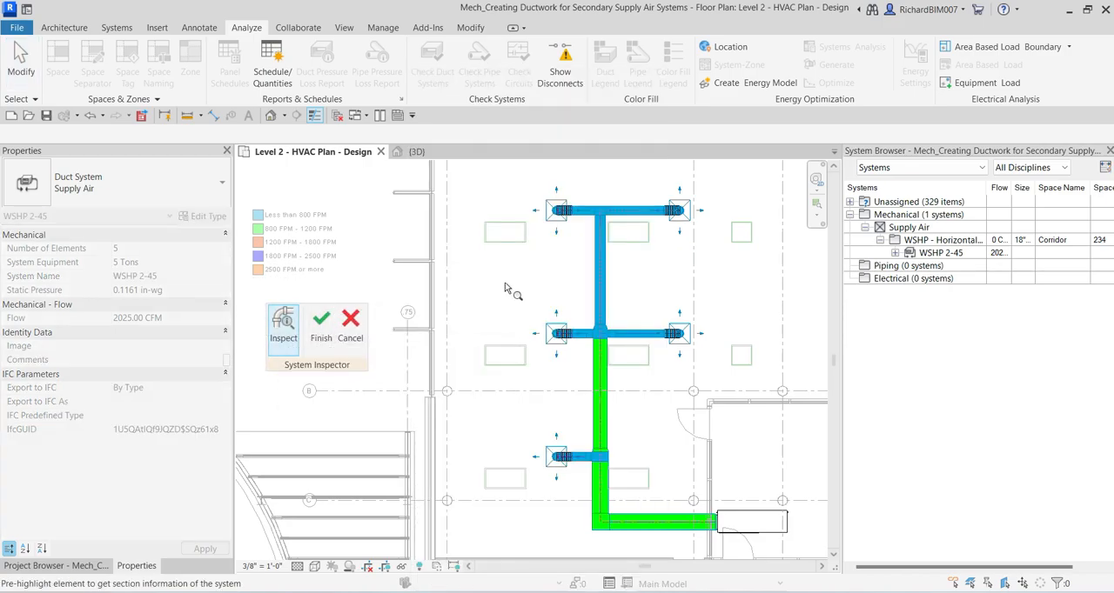
scroll(548, 259, "up", 2)
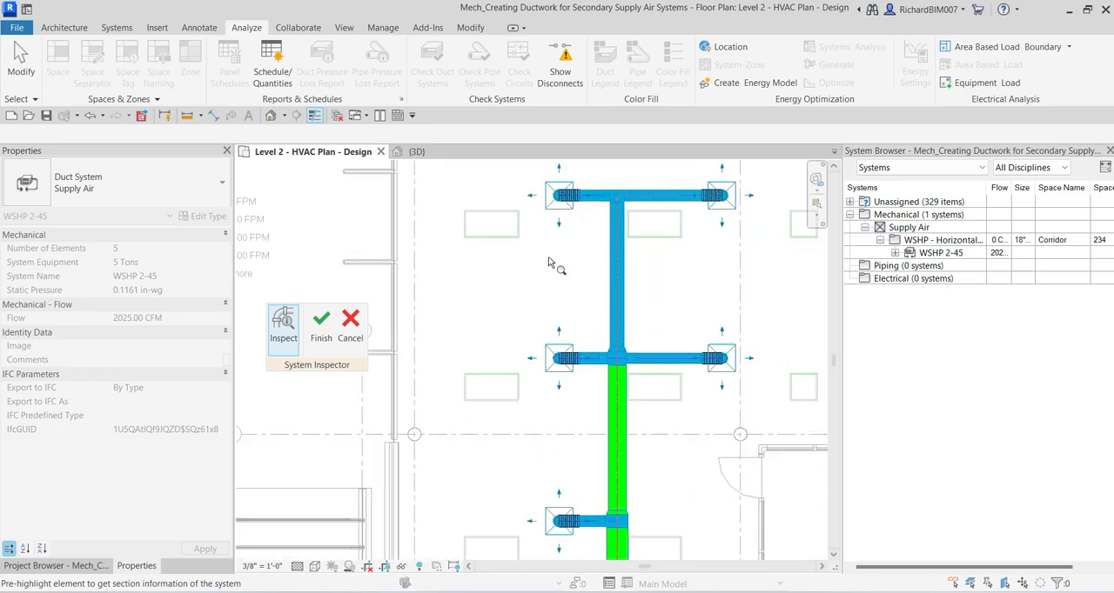
scroll(548, 277, "up", 2)
scroll(549, 271, "up", 1)
middle_click_drag(576, 292, 534, 194)
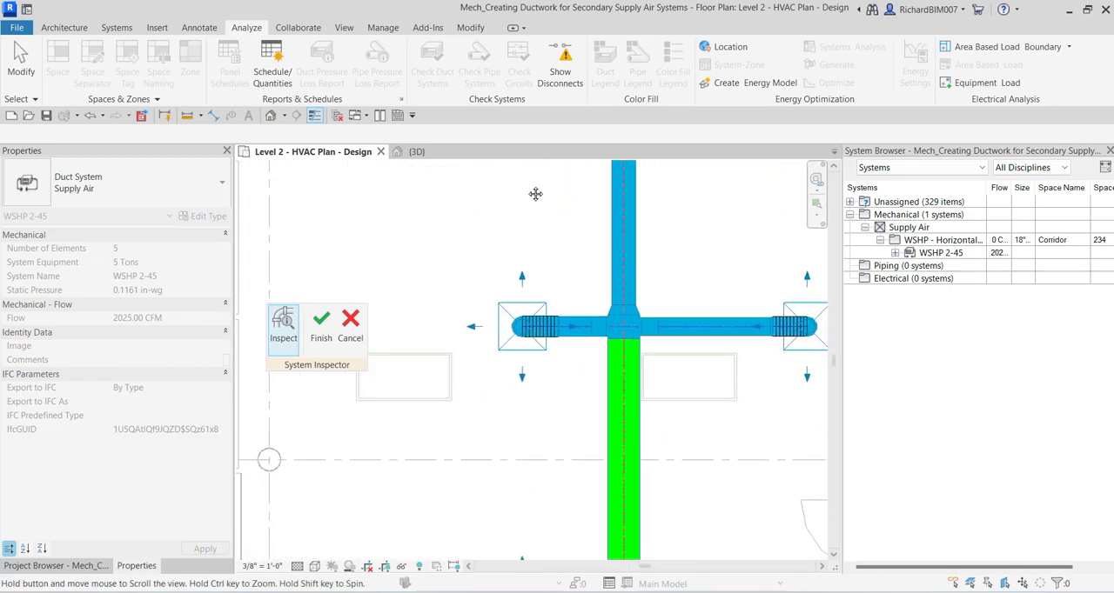
scroll(527, 254, "up", 2)
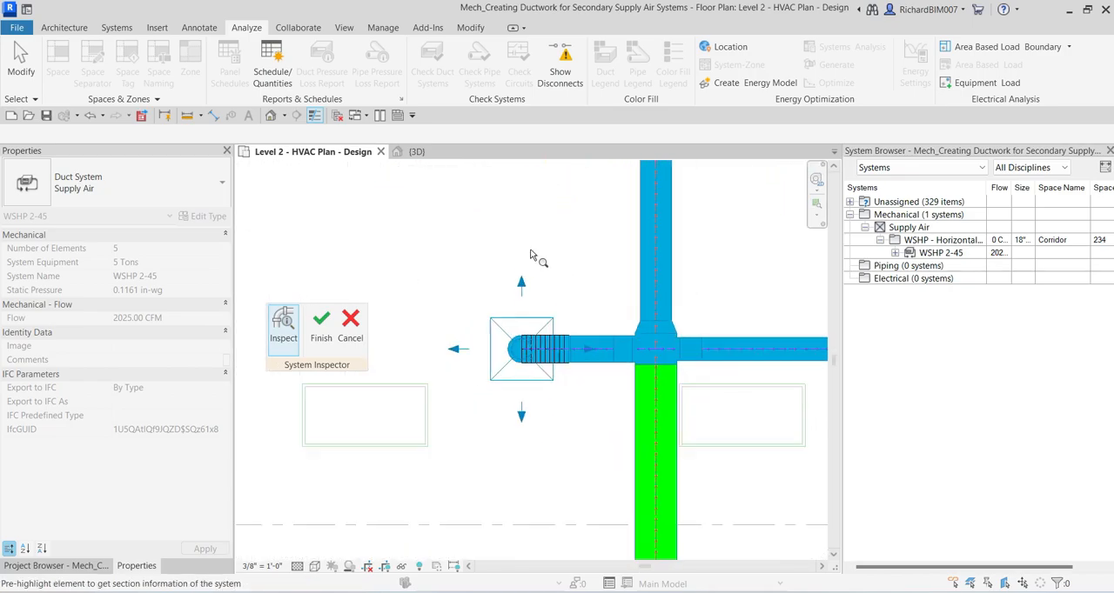
middle_click_drag(554, 241, 546, 298)
middle_click_drag(565, 263, 558, 421)
scroll(569, 331, "up", 3)
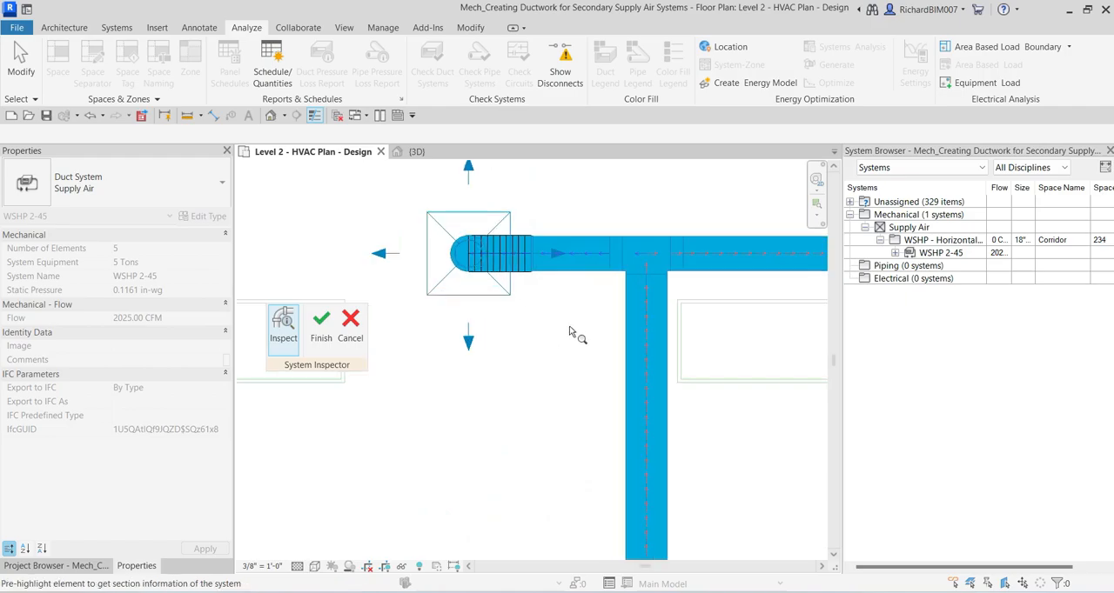
Step: Inspect the flow, static pressure and pressure loss of the upper branch's right-hand duct, and check its airflow arrows
scroll(569, 331, "down", 4)
scroll(569, 333, "down", 1)
middle_click_drag(571, 379, 576, 197)
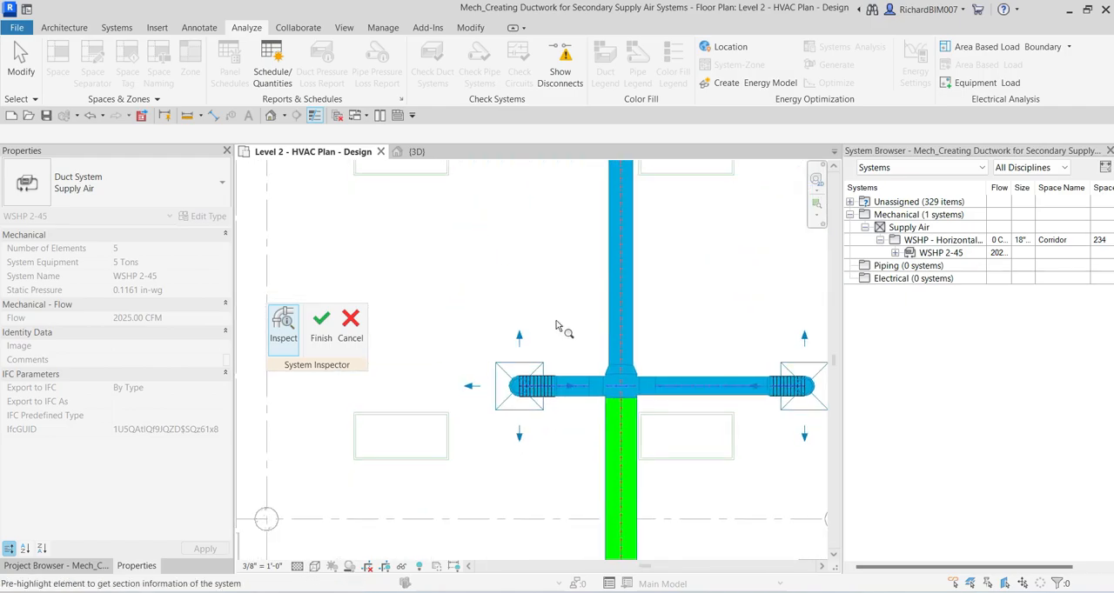
middle_click_drag(567, 263, 478, 360)
middle_click_drag(596, 311, 623, 358)
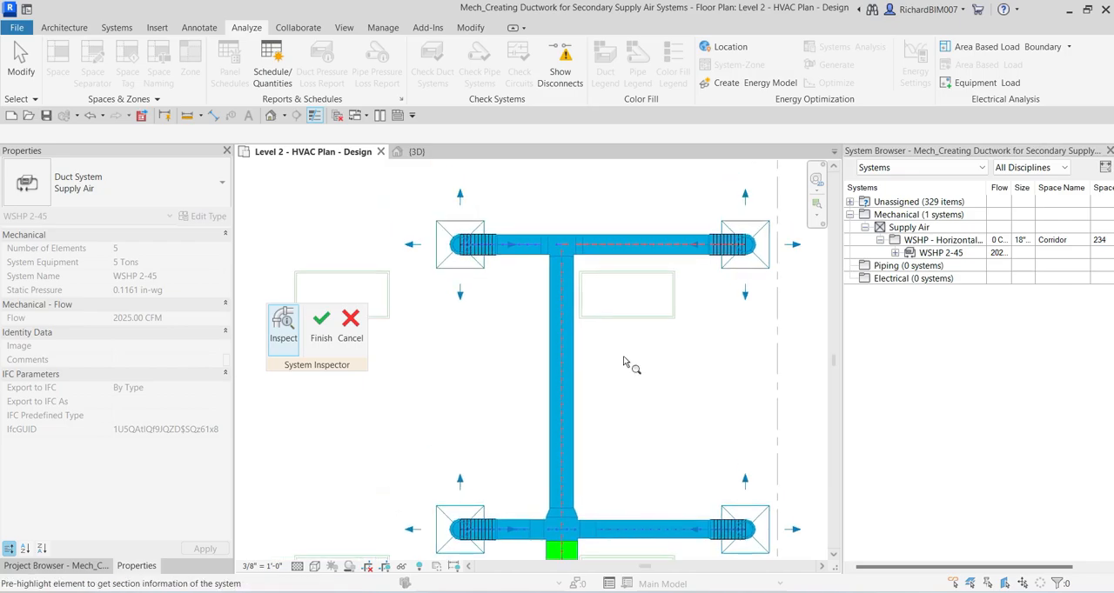
mouse_move(574, 374)
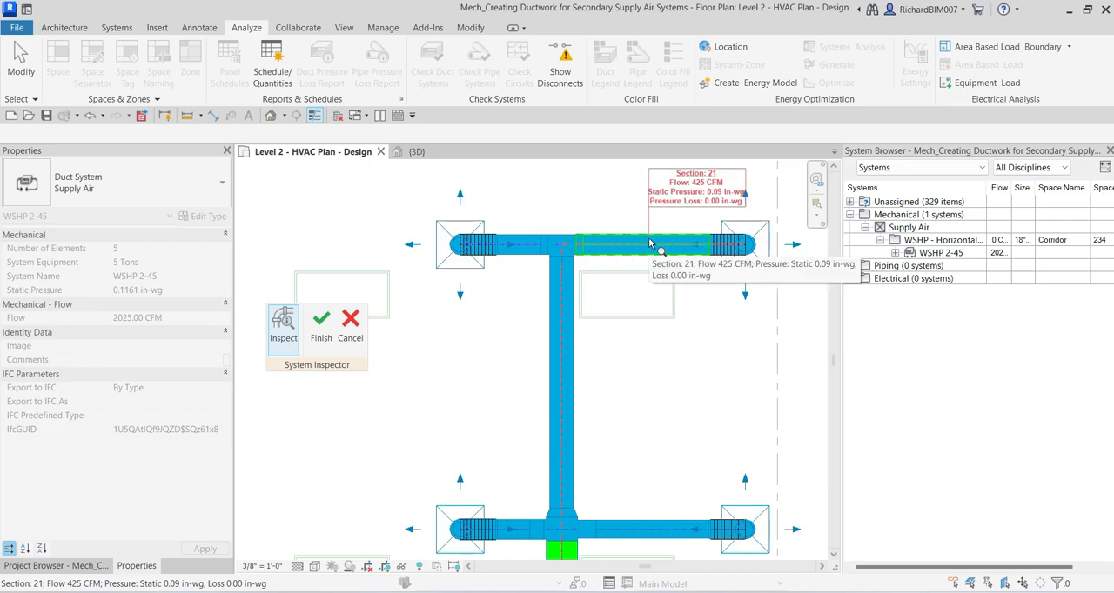
scroll(633, 274, "up", 2)
scroll(615, 251, "up", 5)
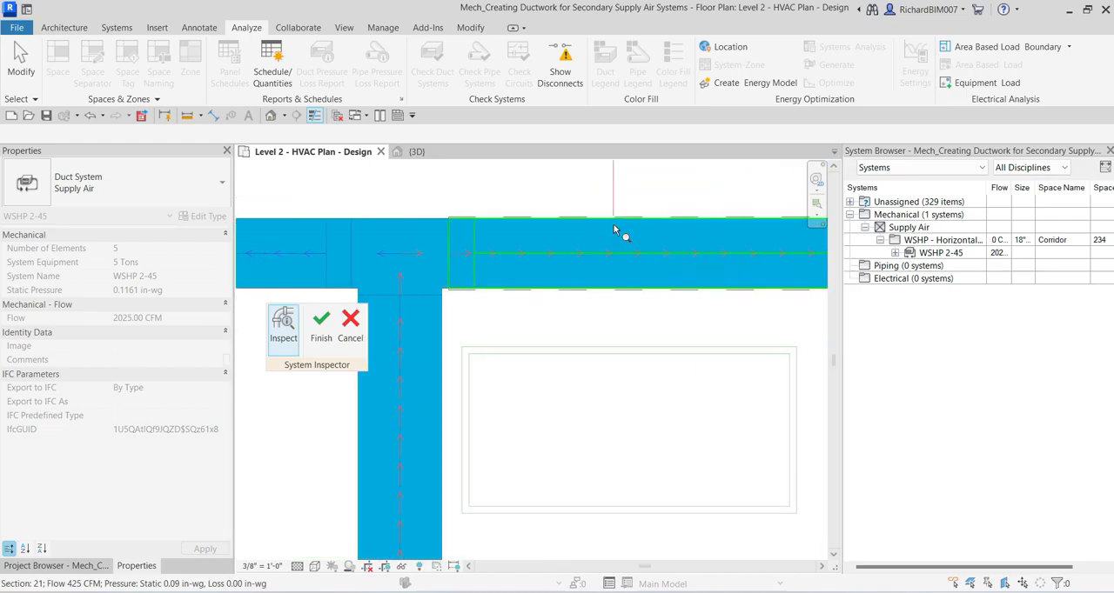
Step: Inspect the flow and pressure data of the middle branch's right-hand duct section
scroll(550, 191, "down", 1)
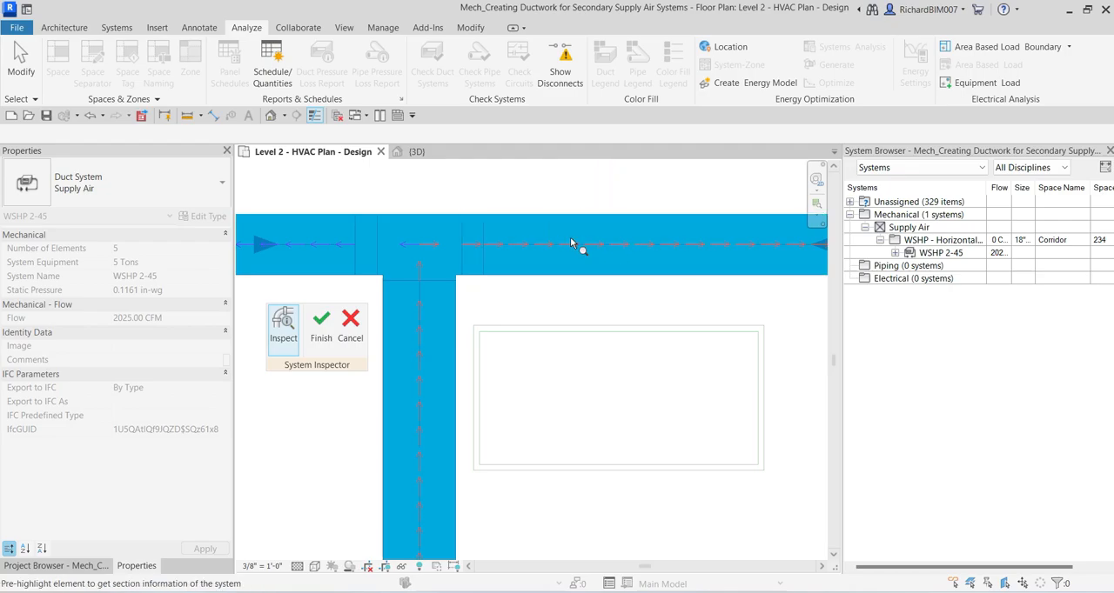
scroll(597, 265, "down", 3)
middle_click_drag(565, 384, 620, 198)
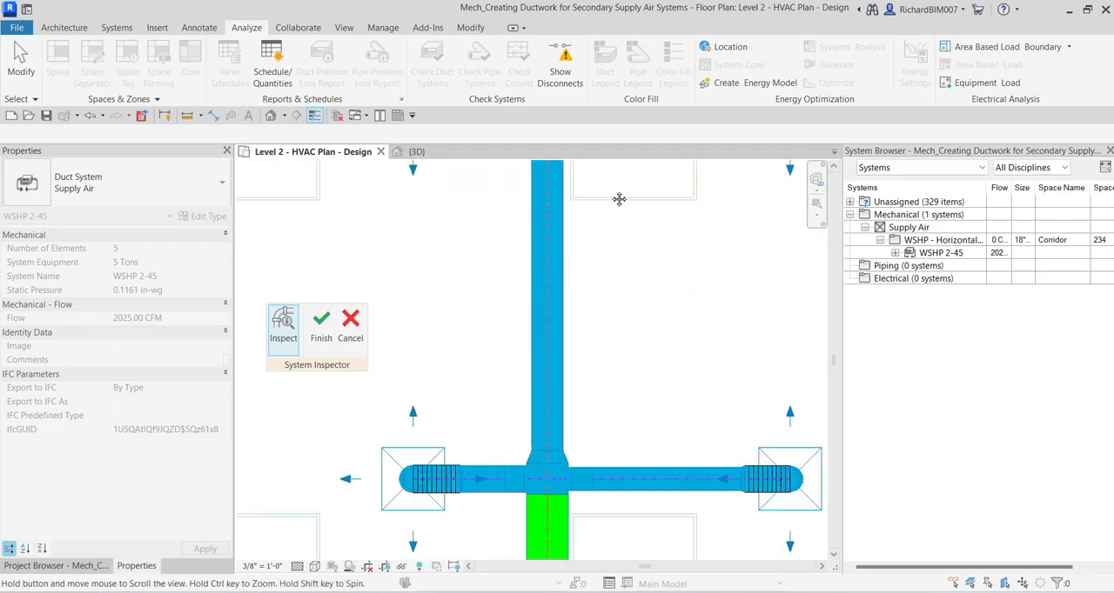
scroll(643, 439, "up", 2)
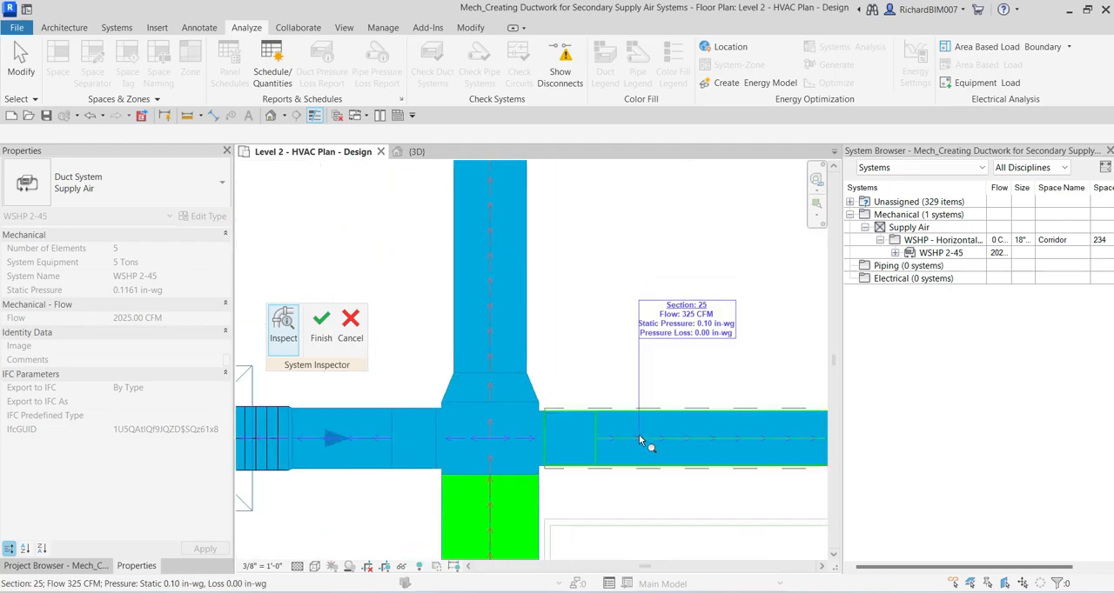
Step: Inspect the flow and pressure data of the main duct between the middle and upper branches
mouse_move(496, 331)
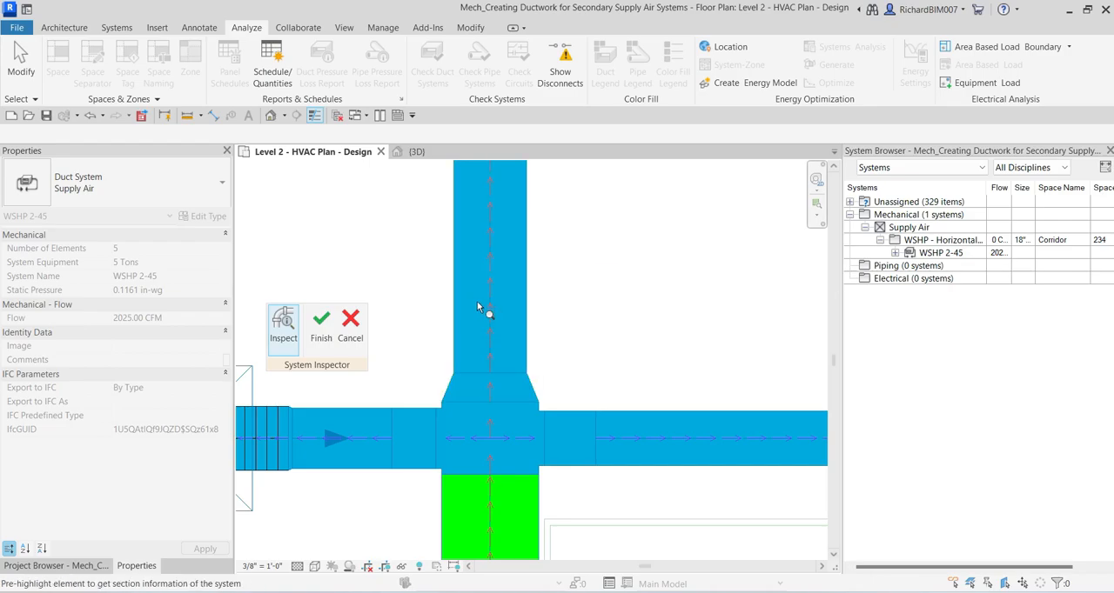
scroll(516, 306, "down", 1)
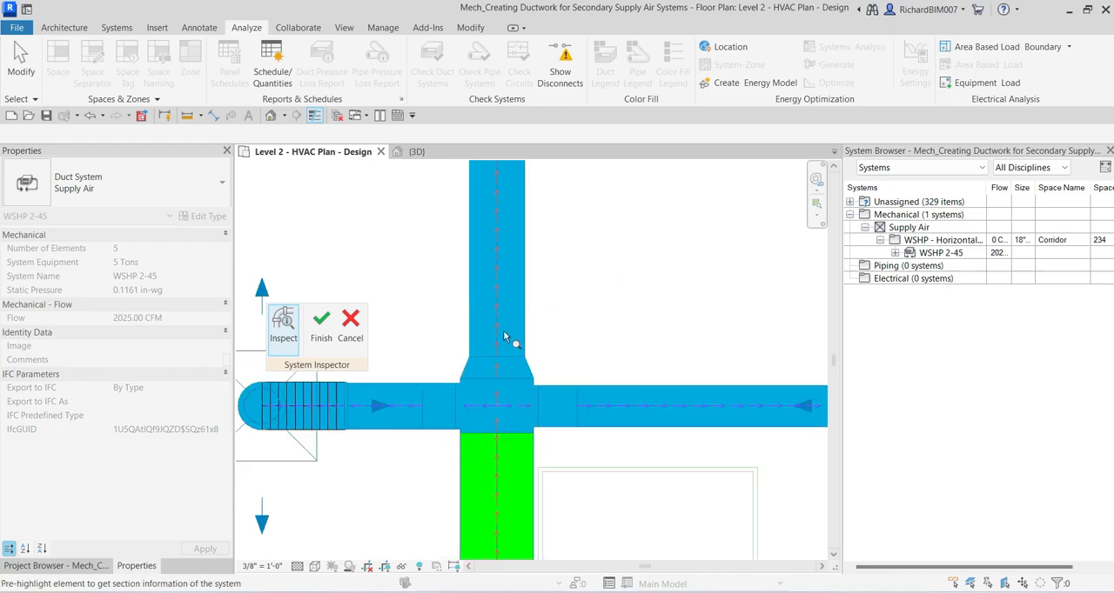
scroll(503, 336, "up", 1)
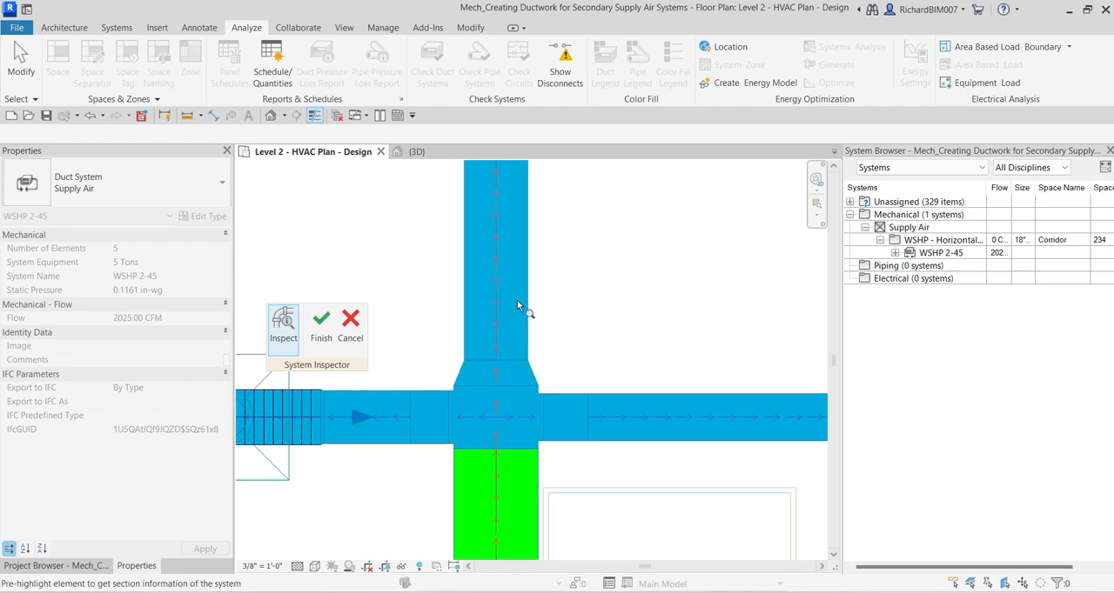
mouse_move(523, 307)
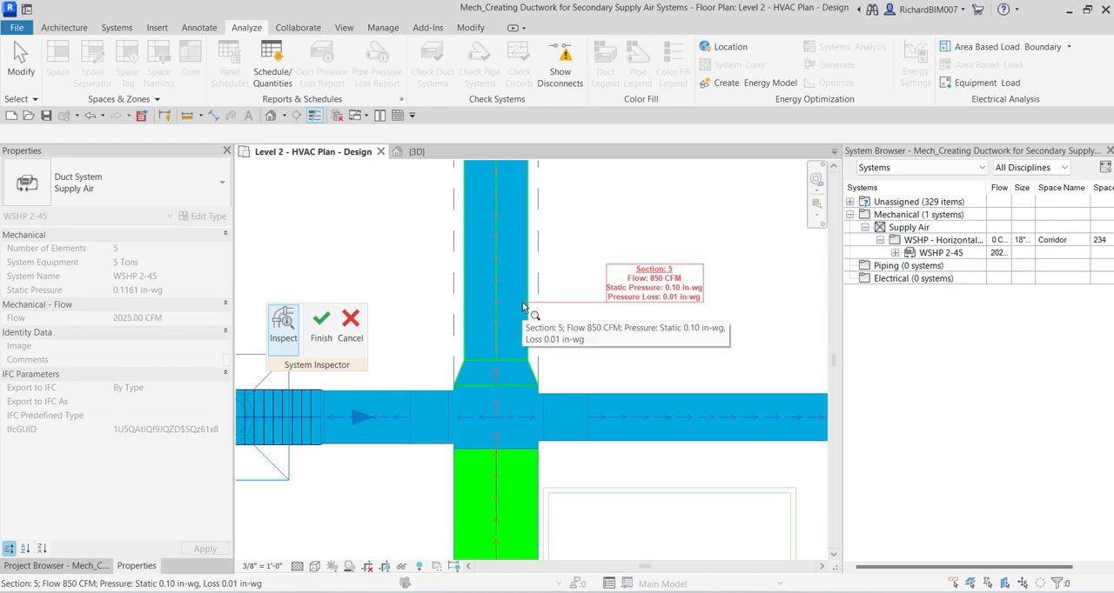
middle_click_drag(521, 269, 525, 401)
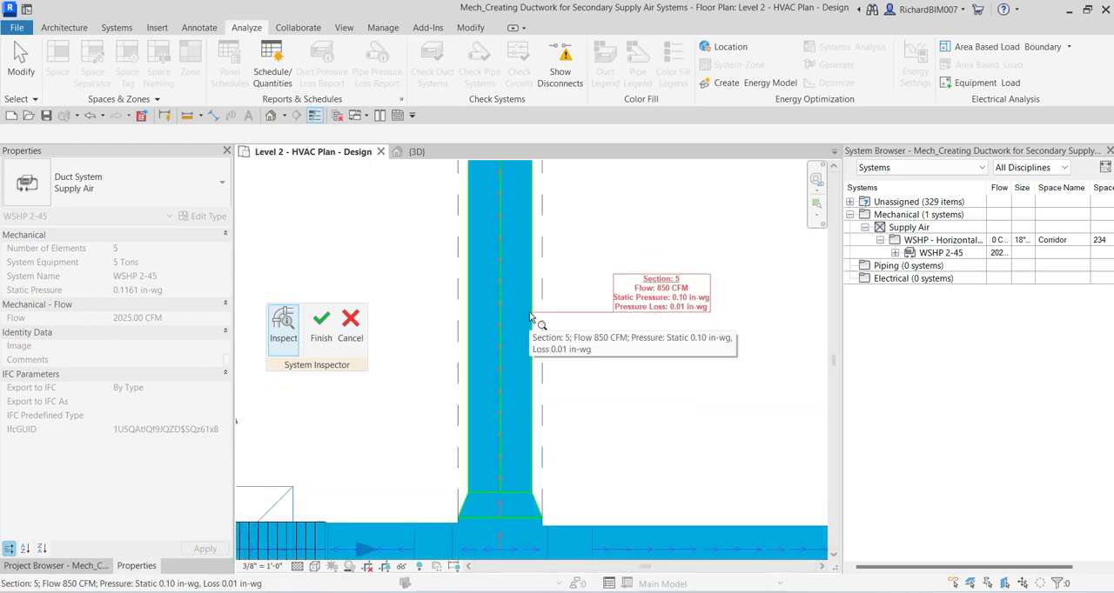
Step: Recheck the middle branch's right-hand duct for comparison with the critical path along the main duct
scroll(531, 315, "down", 3)
middle_click_drag(567, 357, 492, 299)
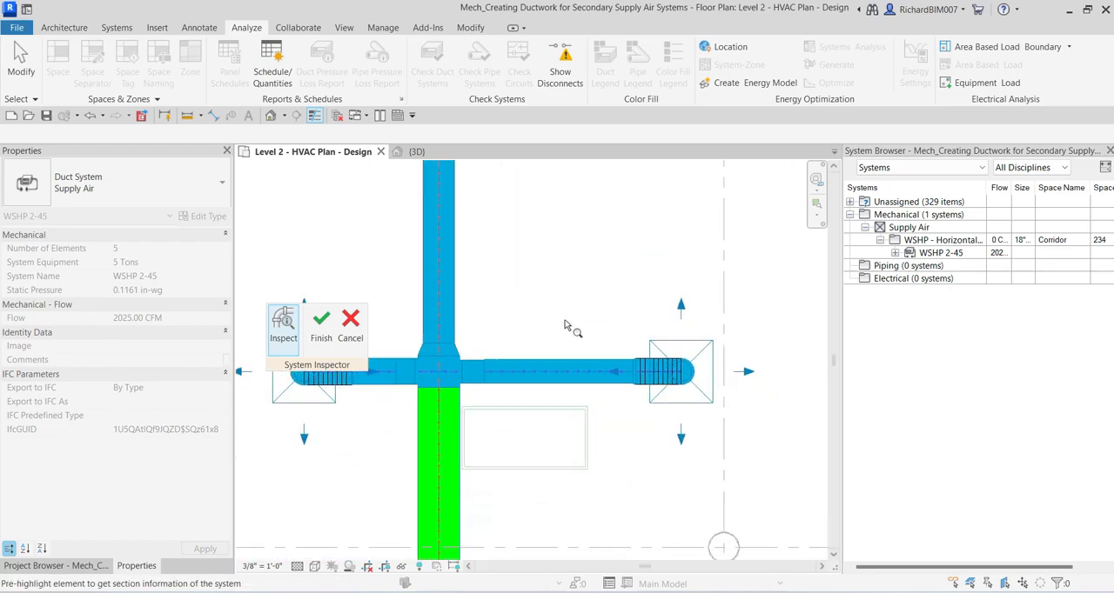
scroll(566, 321, "up", 3)
mouse_move(538, 422)
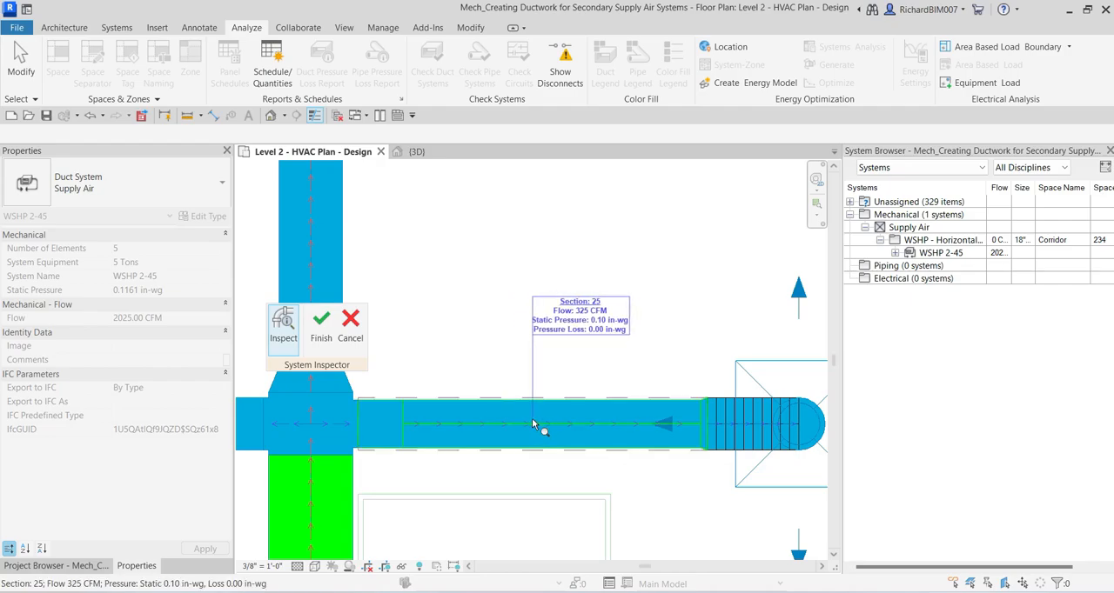
middle_click_drag(498, 420, 597, 286)
Step: Inspect the flow and pressure data of the main duct section directly below the middle branch
scroll(593, 358, "down", 2)
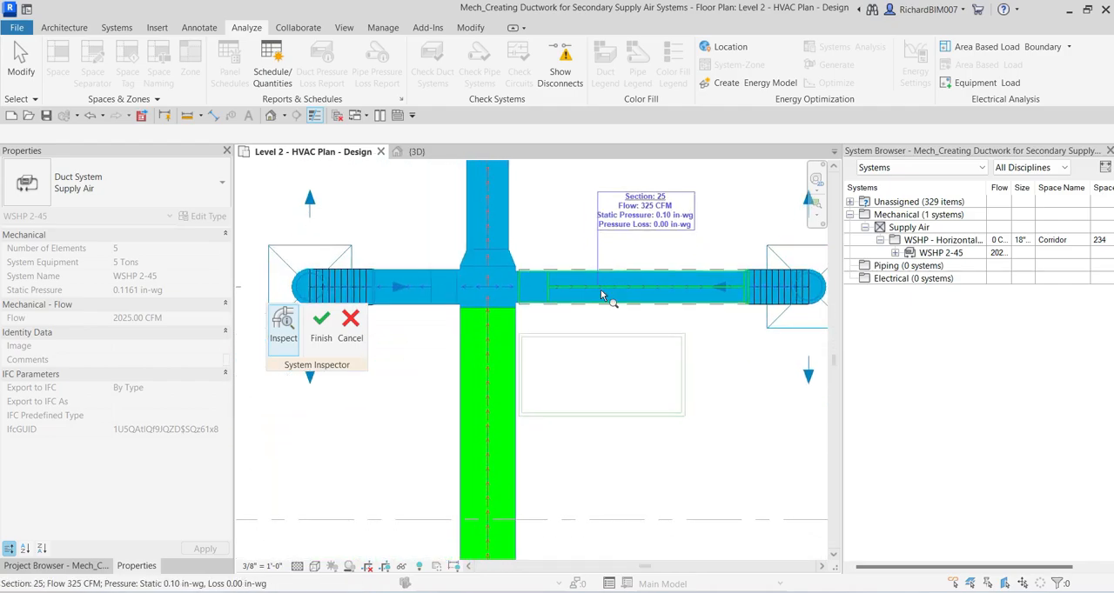
middle_click_drag(581, 454, 671, 346)
scroll(635, 383, "up", 2)
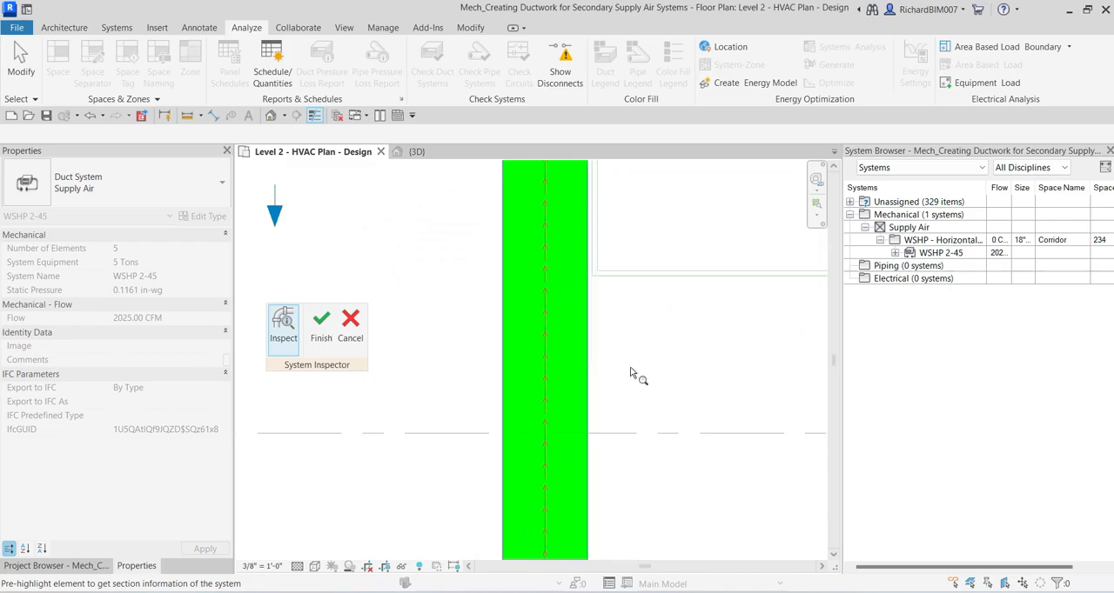
mouse_move(548, 361)
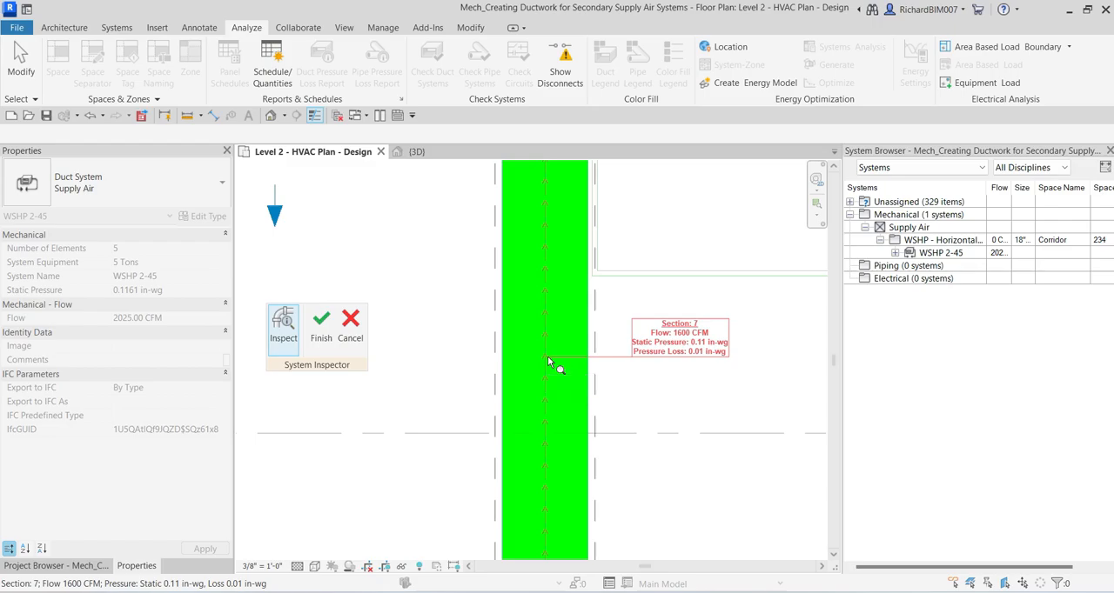
left_click(548, 361)
scroll(548, 361, "down", 4)
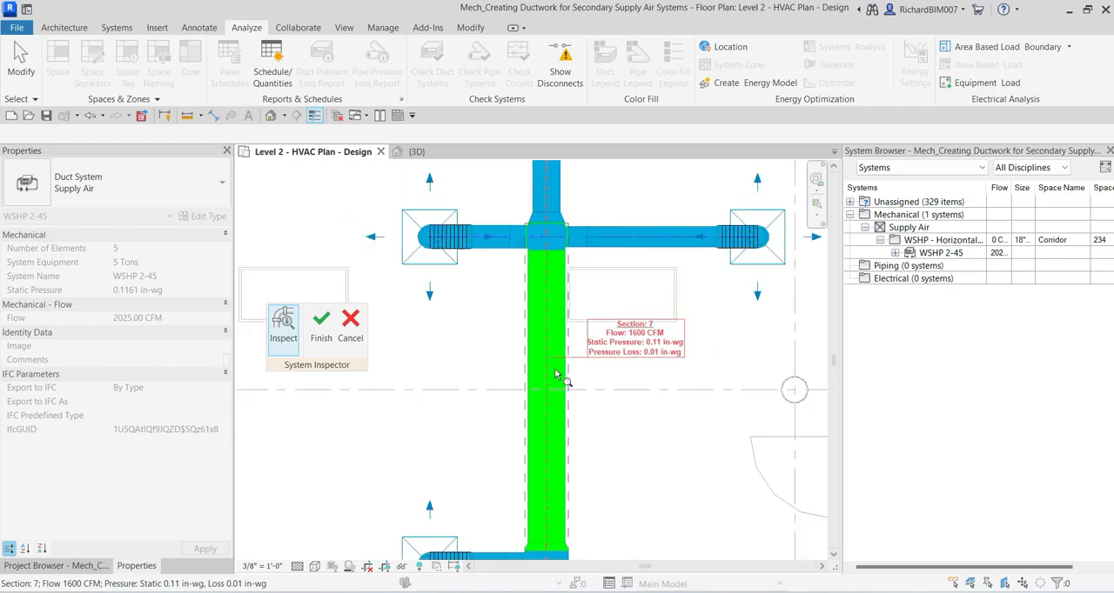
Step: Examine the flow path from the lowest branch to the heat pump, and finish the system inspection
middle_click_drag(569, 418, 602, 206)
middle_click_drag(621, 369, 601, 266)
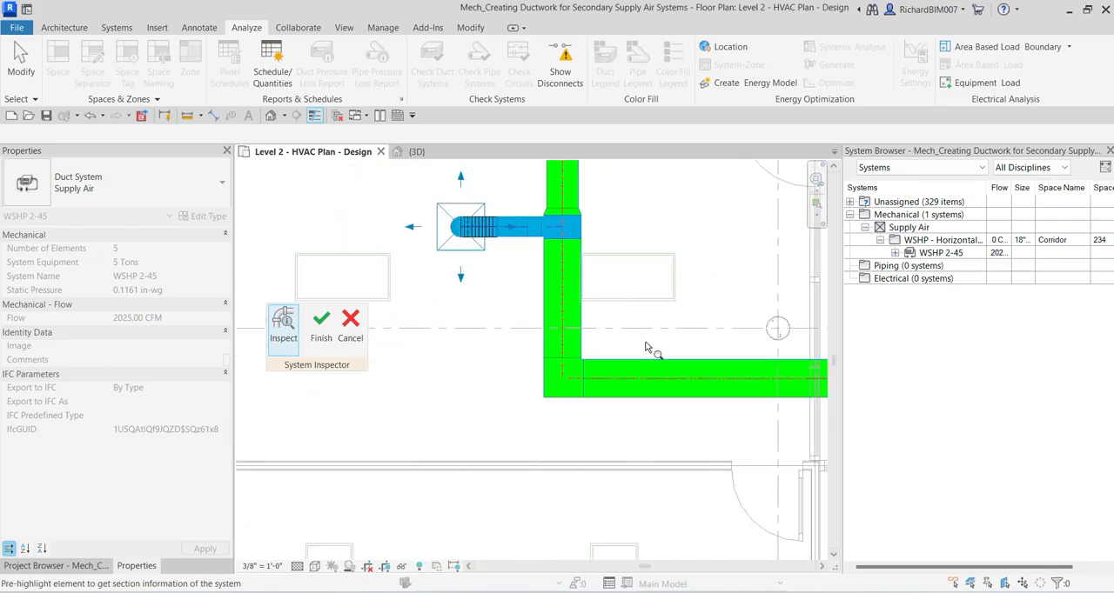
mouse_move(644, 380)
scroll(550, 364, "down", 5)
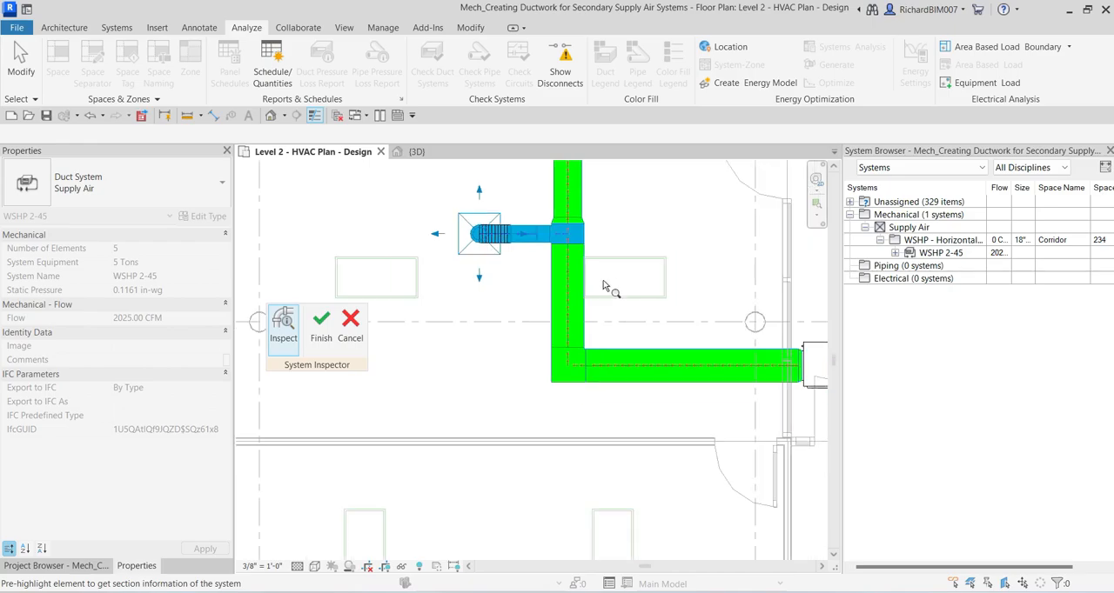
scroll(551, 360, "down", 2)
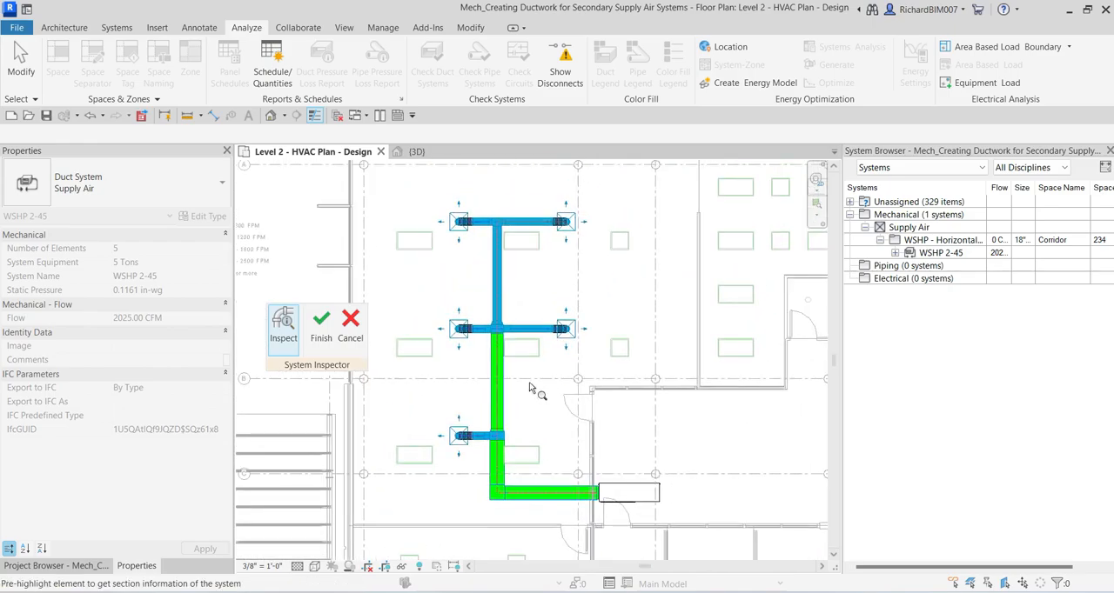
left_click(321, 327)
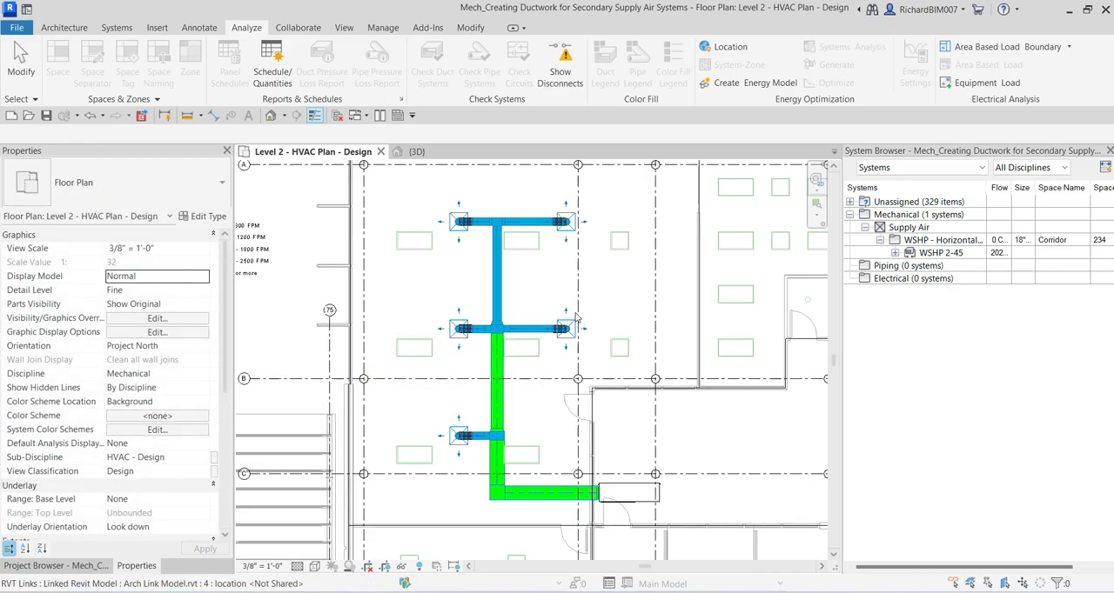
Step: Isolate the WSHP 2-45 unit, ductwork and air terminals in 3D with a Selection Box, and orbit to see the layout from behind
middle_click_drag(555, 306, 503, 340)
scroll(513, 303, "down", 2)
scroll(505, 304, "down", 2)
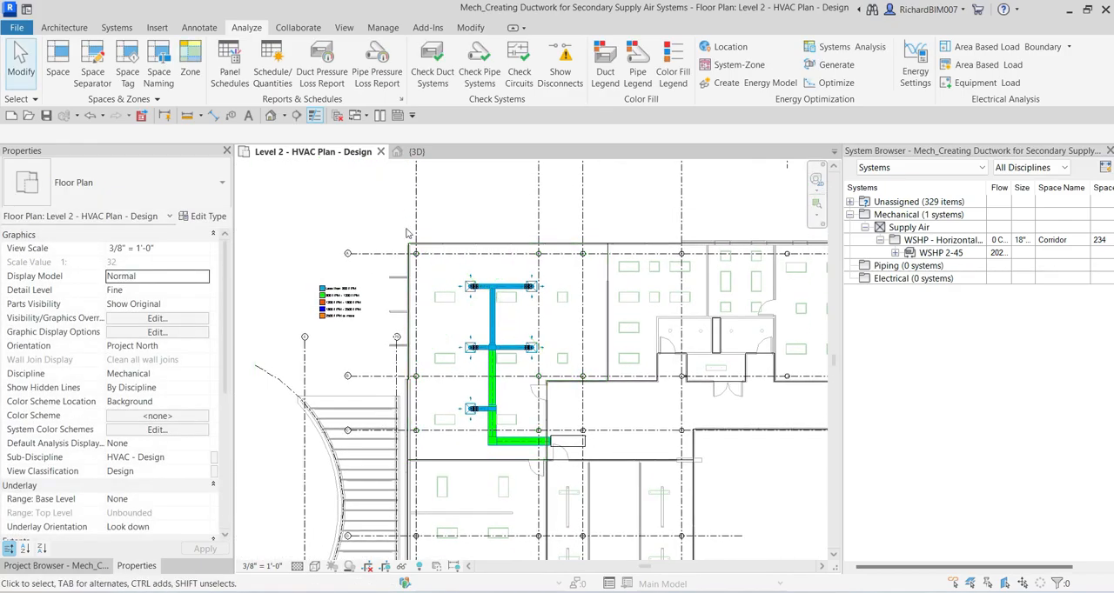
left_click_drag(390, 202, 599, 475)
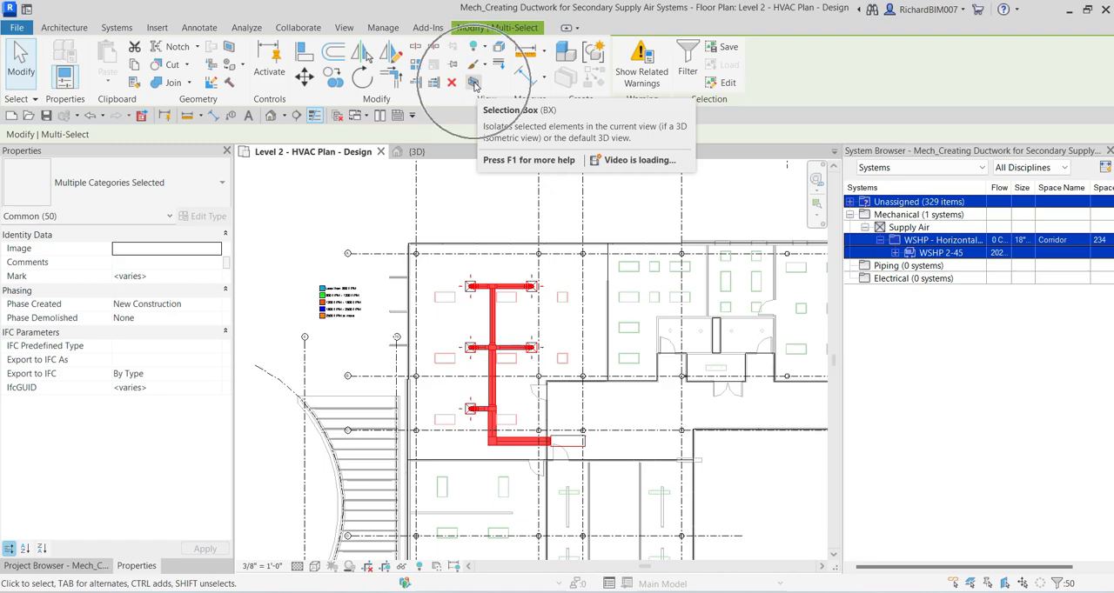
left_click(474, 82)
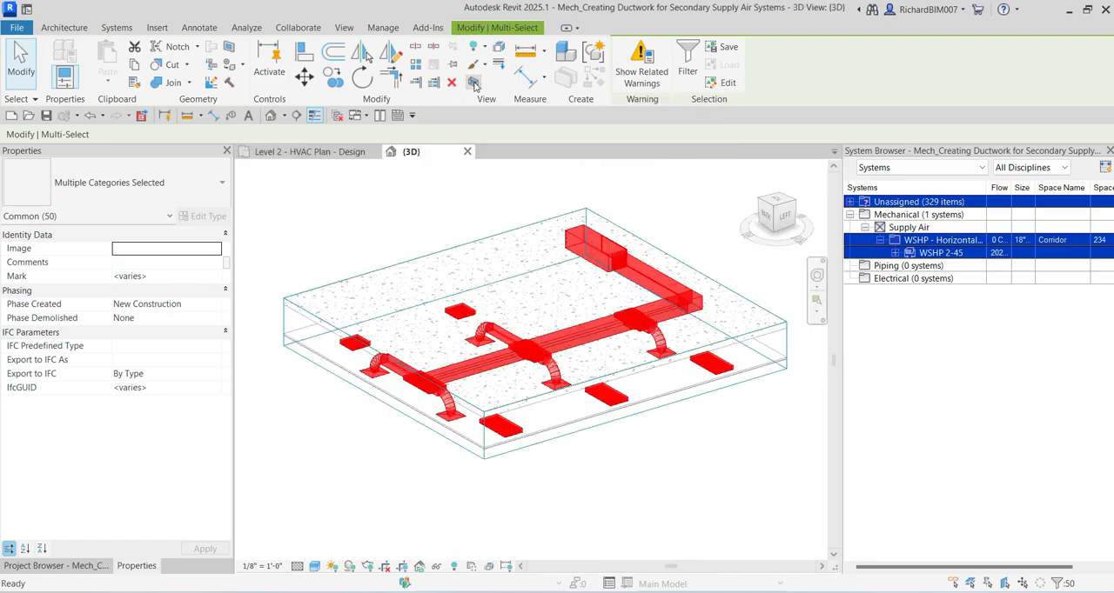
left_click(670, 433)
middle_click_drag(562, 414, 537, 423)
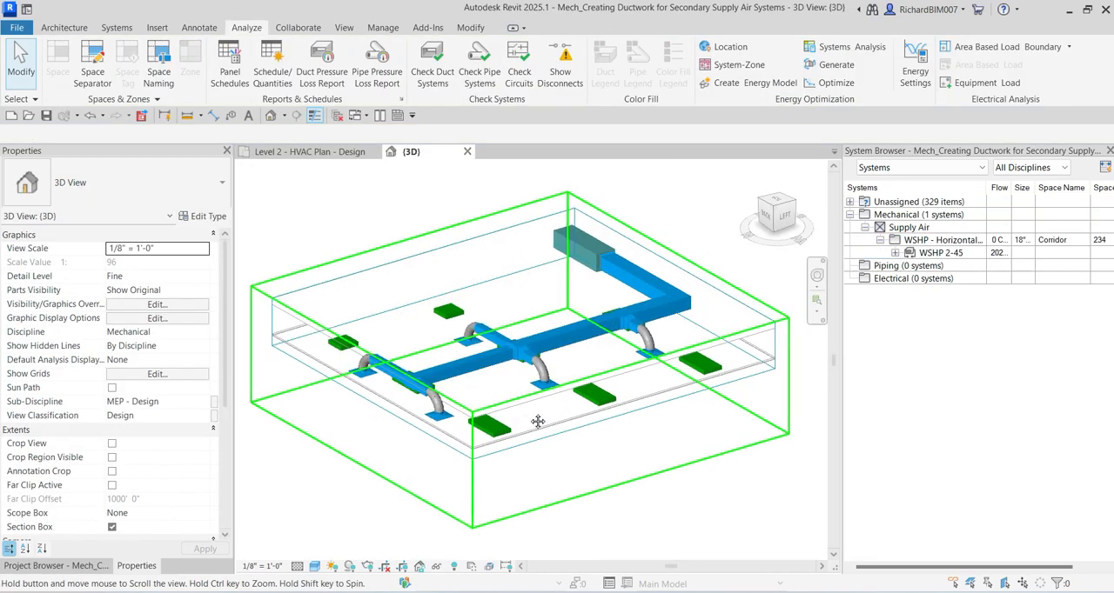
middle_click_drag(474, 367, 635, 409, "shift")
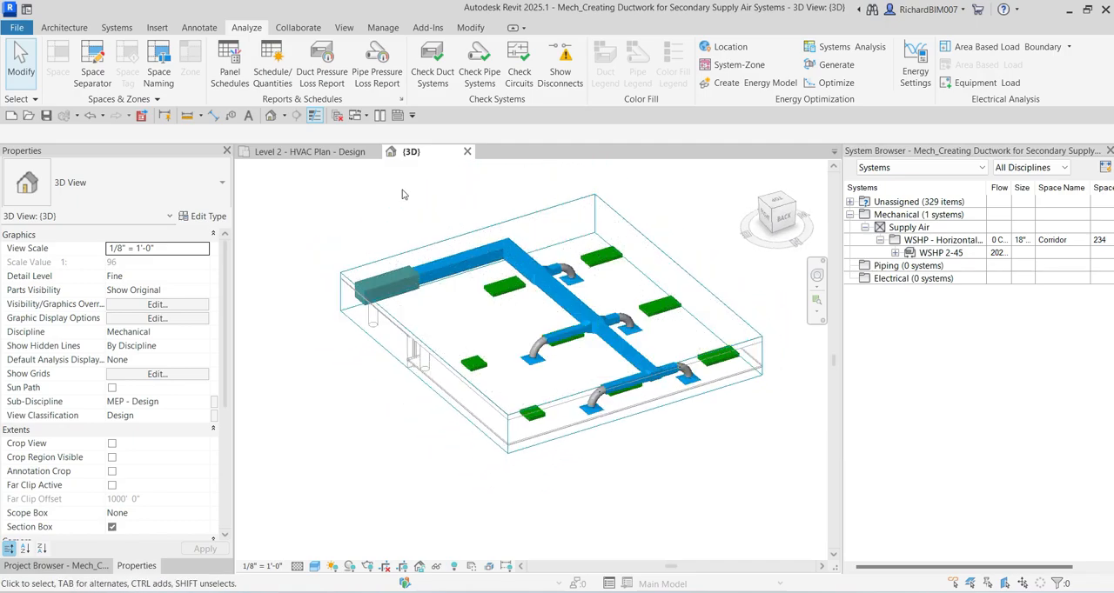
Step: Tile the 3D view beside the Level 2 HVAC plan, and close the System Browser to enlarge both views
left_click(379, 117)
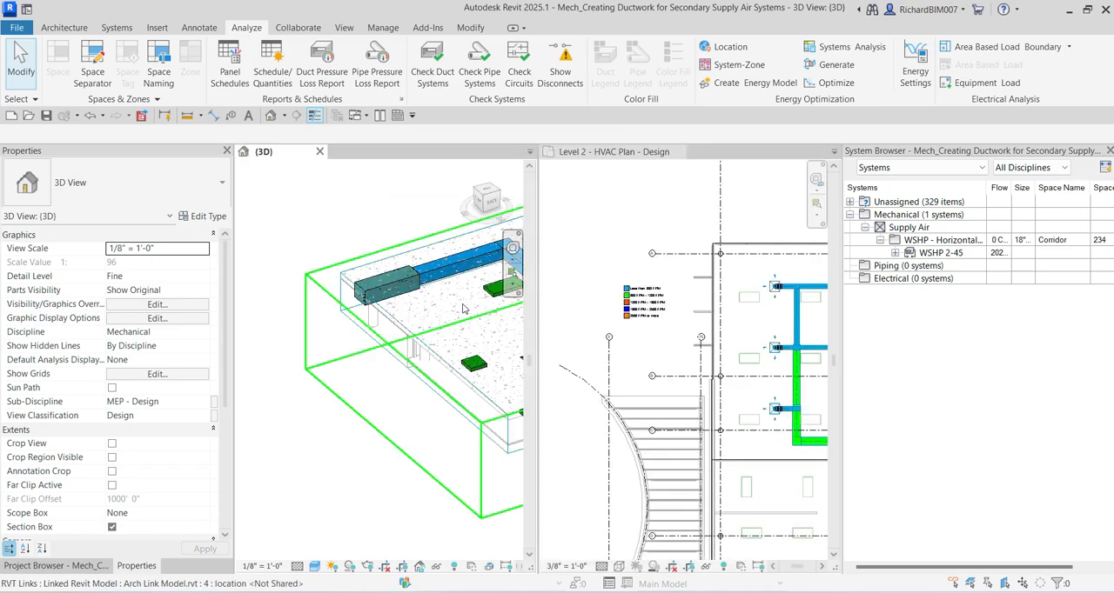
middle_click_drag(501, 356, 352, 351)
scroll(363, 365, "down", 2)
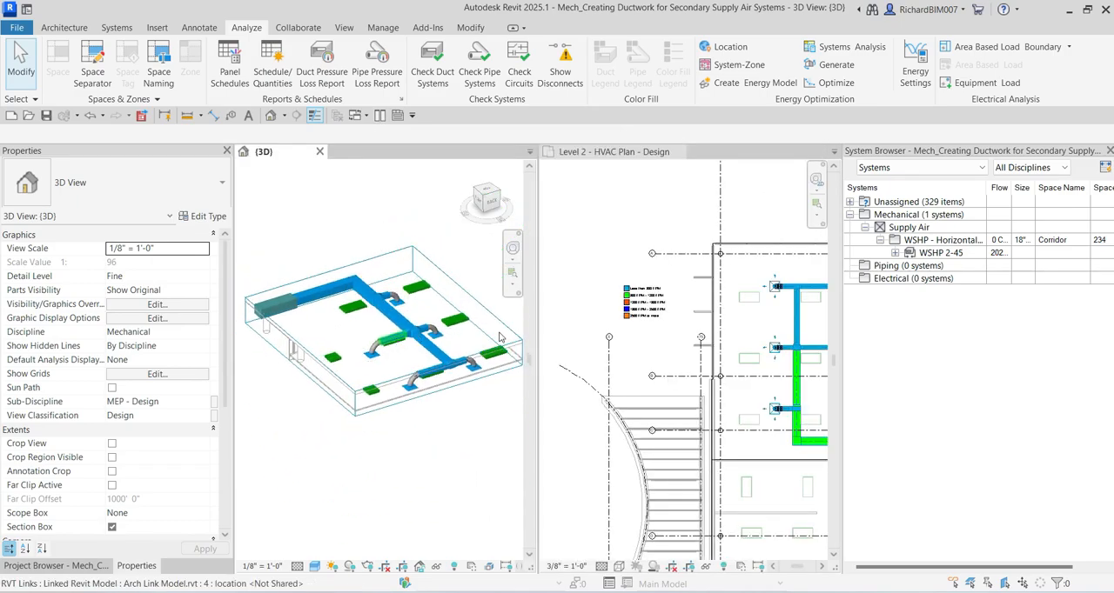
left_click(1109, 151)
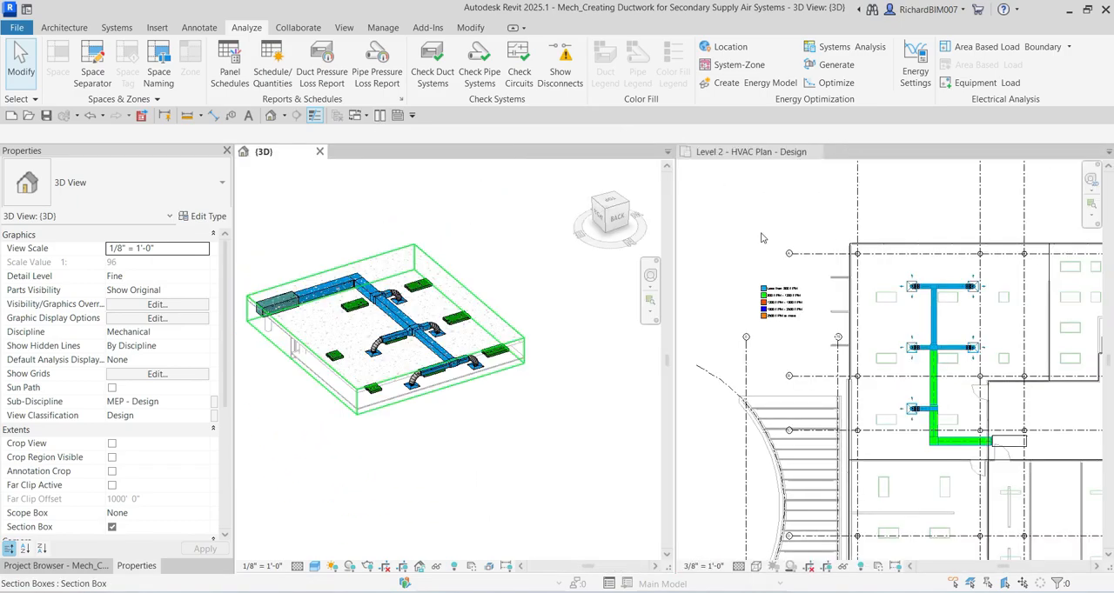
scroll(485, 339, "up", 5)
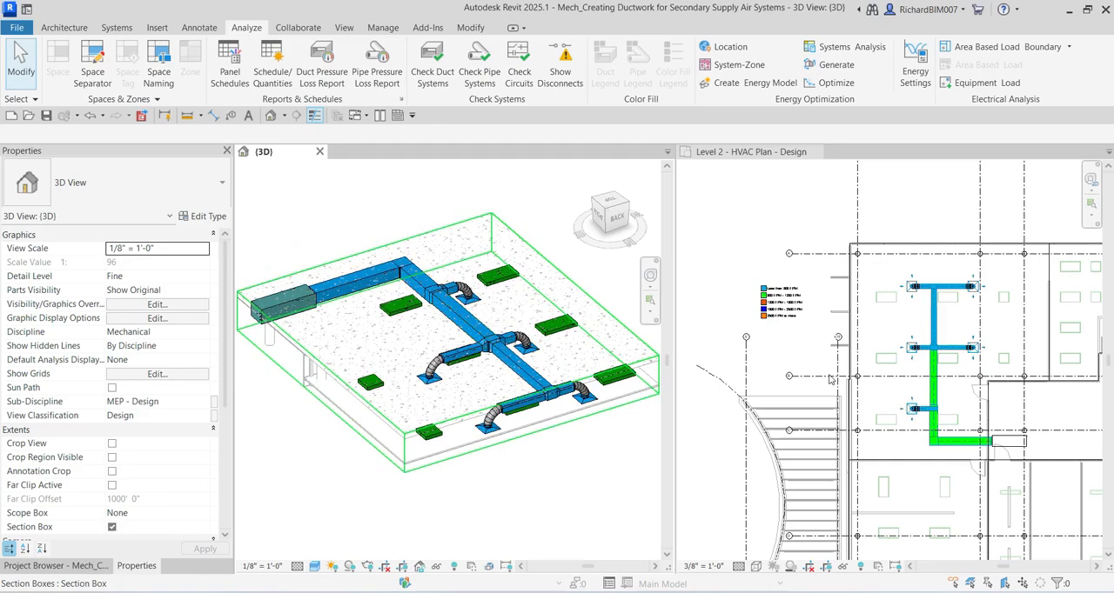
Step: Frame the WSHP 2-45 ductwork and velocity legend in the plan, and center the isolated ductwork in the 3D view
left_click(964, 339)
scroll(965, 339, "down", 1)
middle_click_drag(965, 339, 919, 320)
scroll(888, 302, "up", 2)
left_click(490, 195)
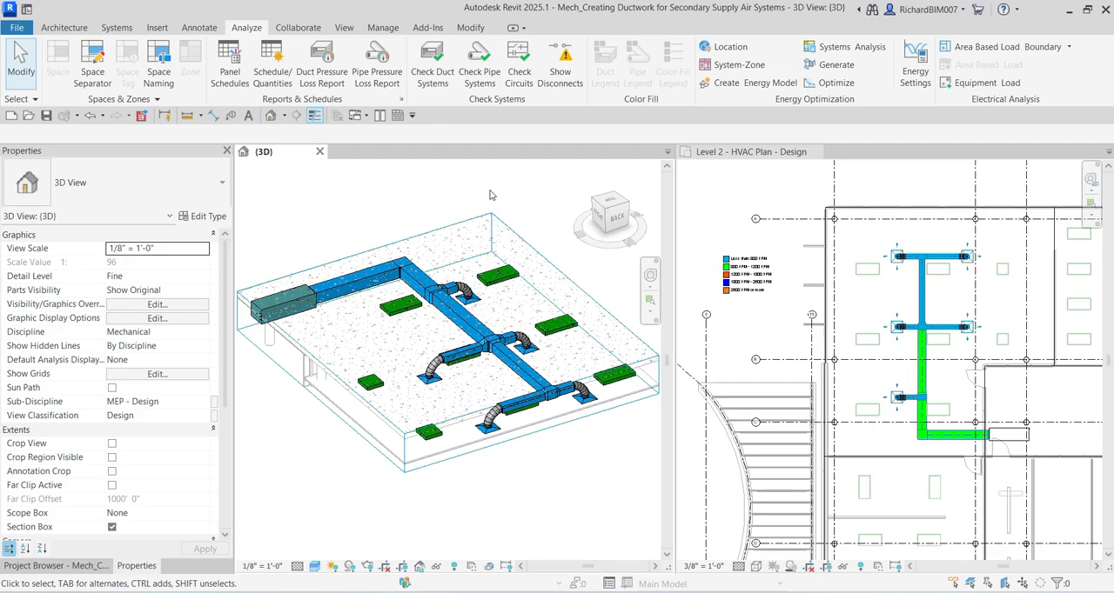
scroll(444, 204, "down", 1)
middle_click_drag(444, 204, 446, 210)
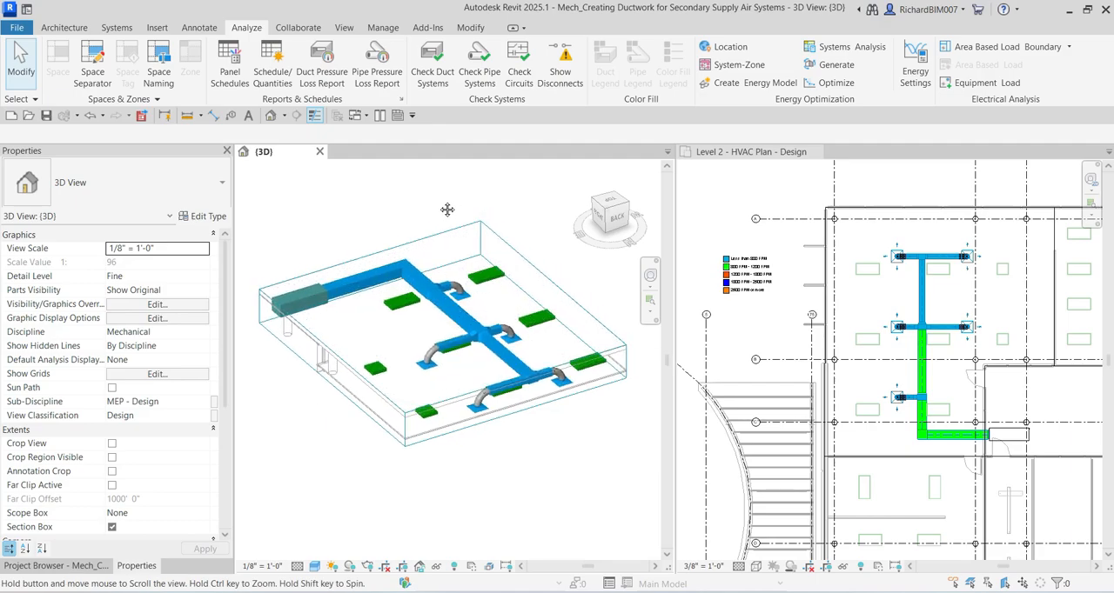